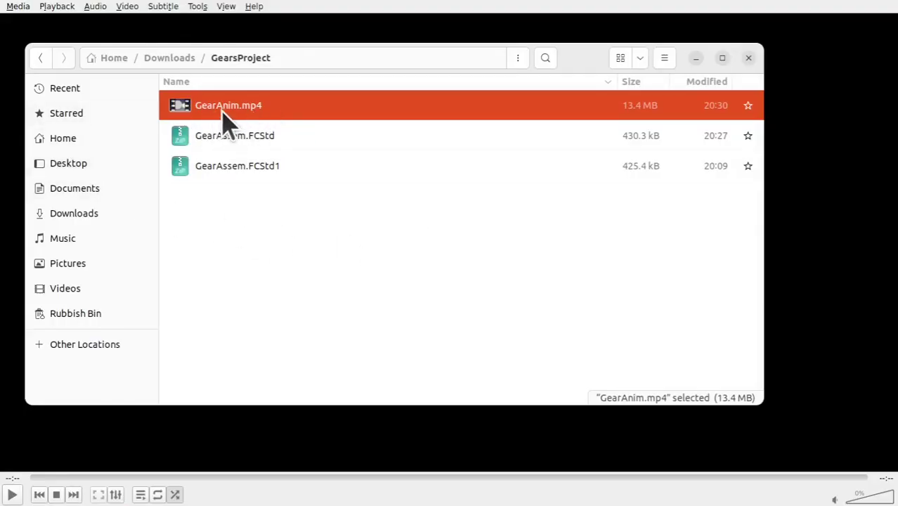
Play the GearAnim.mp4 video from the GearsProject folder and examine the meshing motion of the two gears
drag(239, 119, 337, 439)
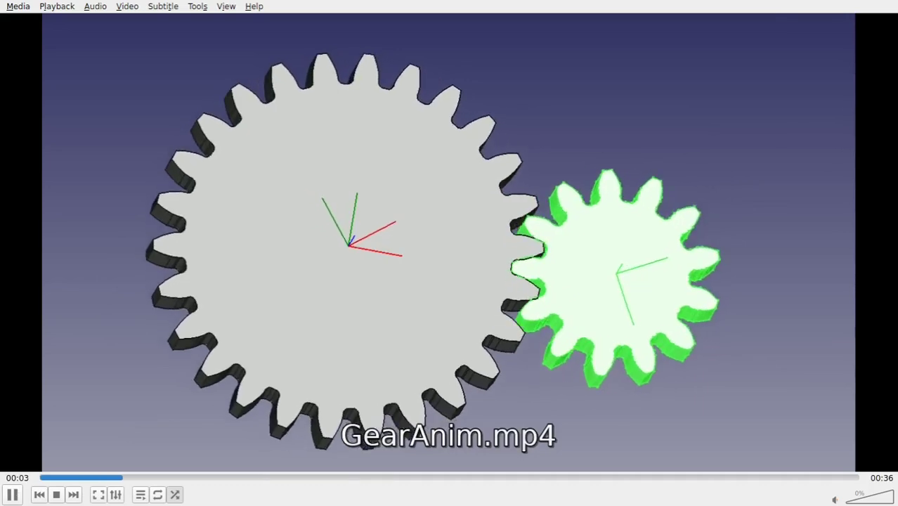
key(shift+Left)
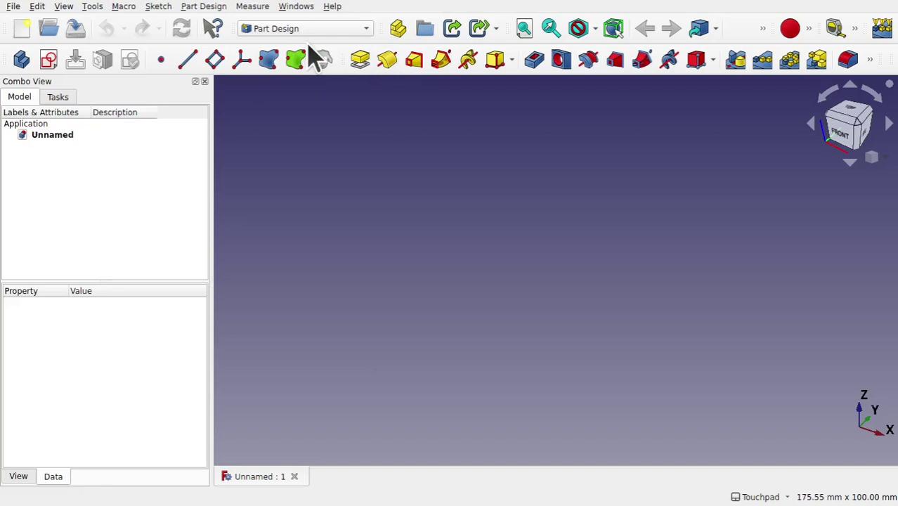
Create a body in FreeCAD with an external involute gear profile of 26 teeth, 2.50 mm module and 20° pressure angle
click(20, 64)
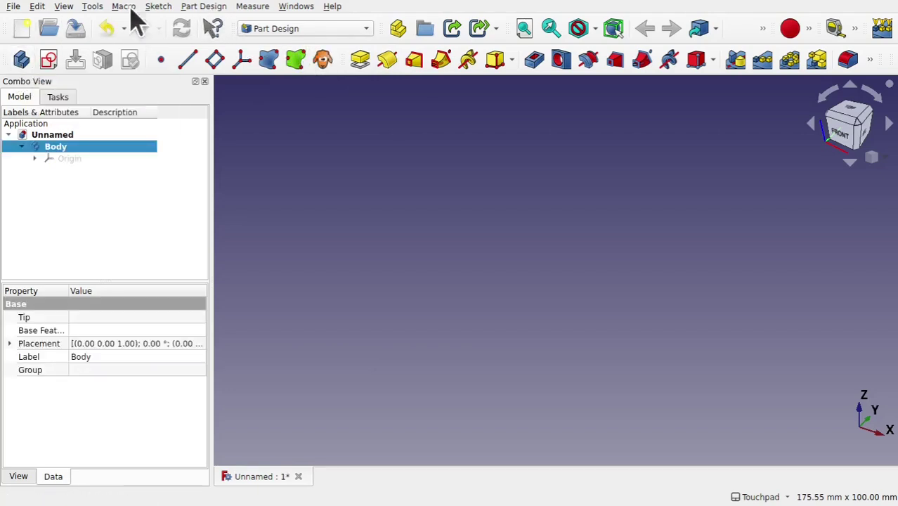
click(202, 7)
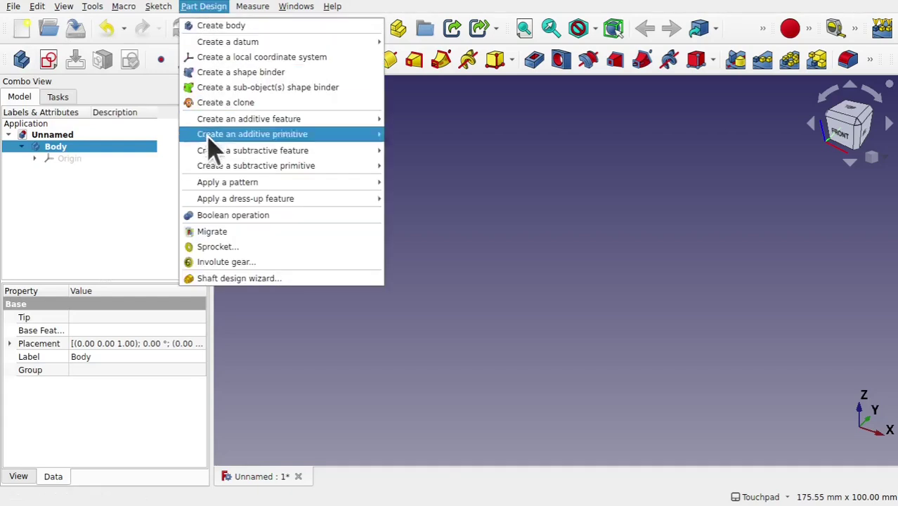
click(254, 263)
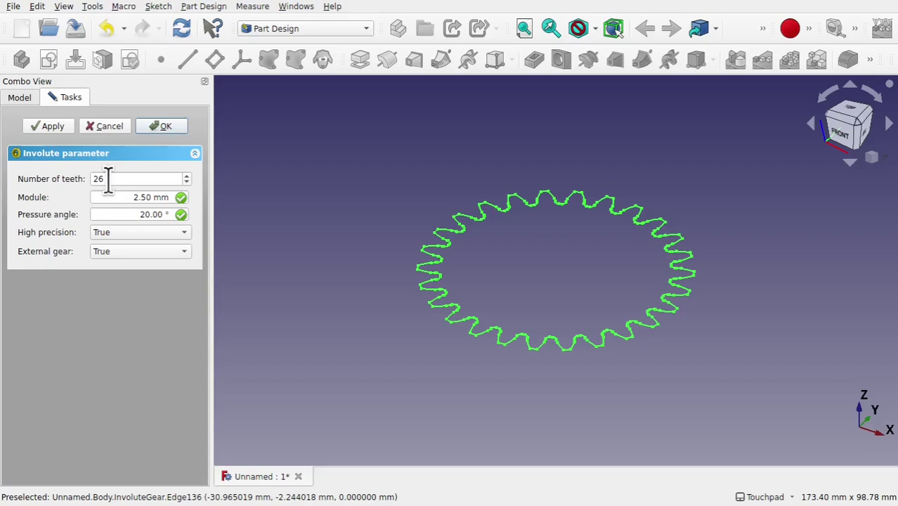
click(167, 128)
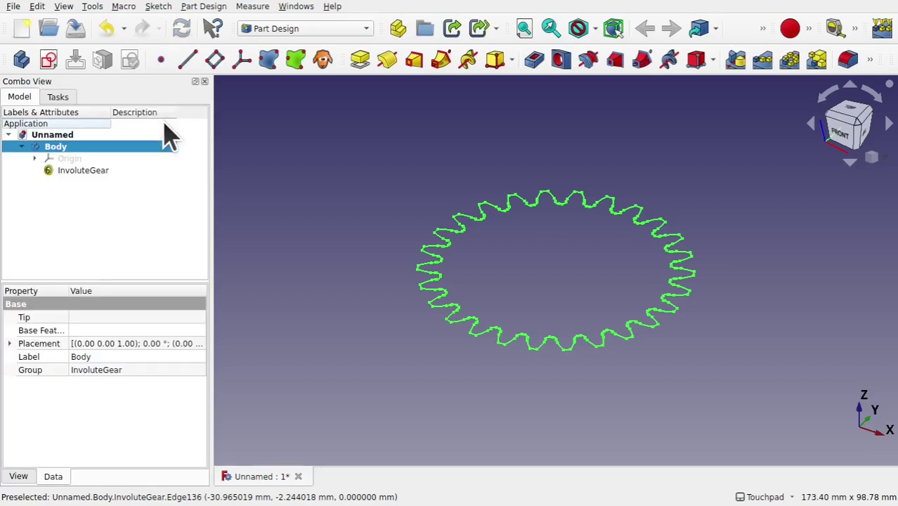
Pad the involute gear profile to a length of 10 mm along the sketch normal
click(93, 173)
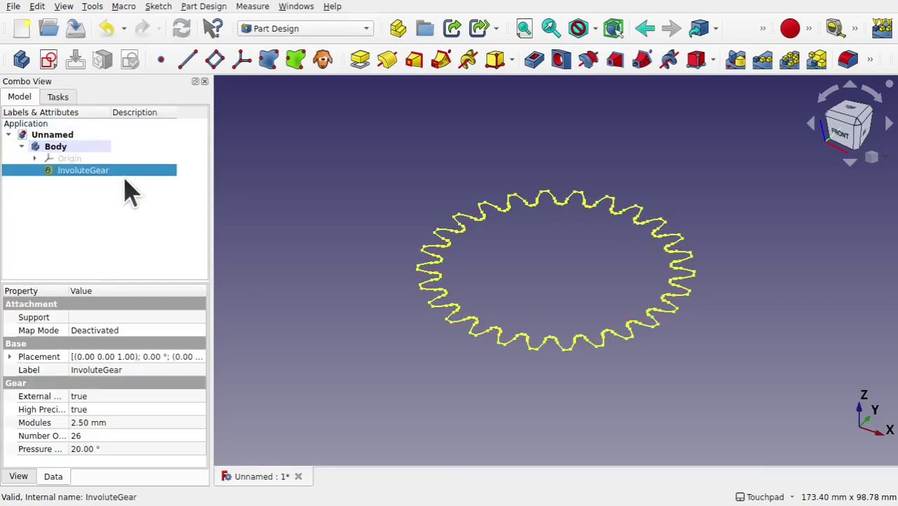
click(362, 61)
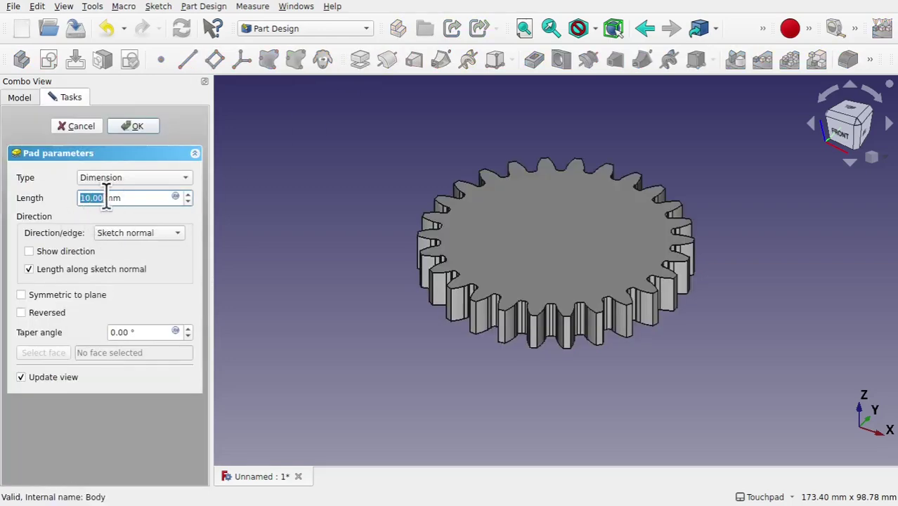
click(141, 129)
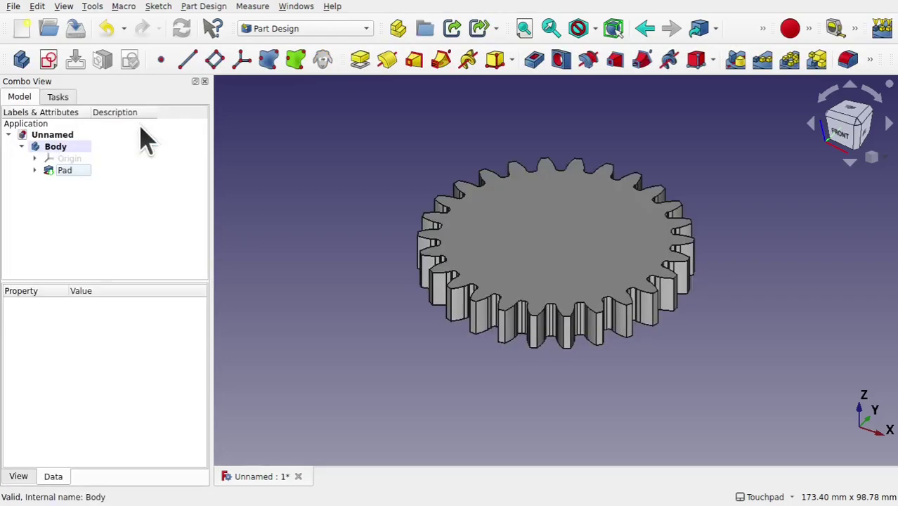
Rename the padded gear's body as Gear1
click(61, 149)
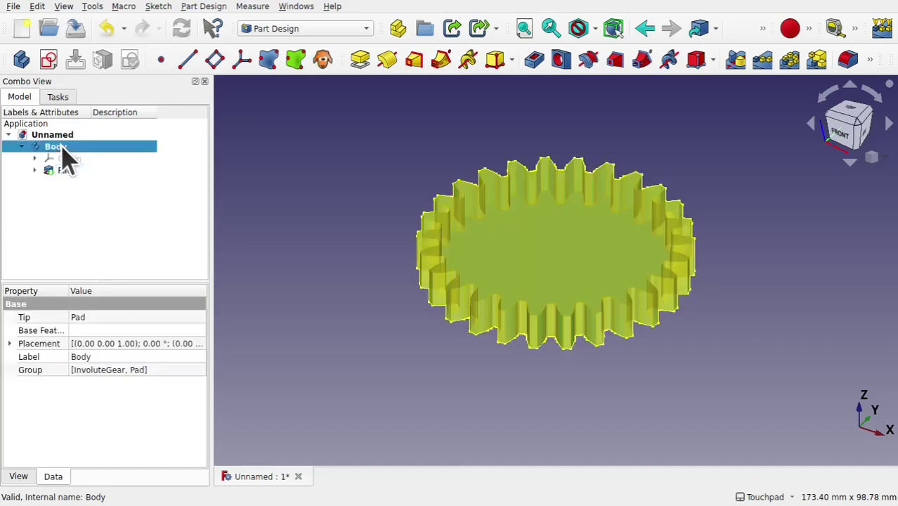
right_click(62, 149)
click(137, 385)
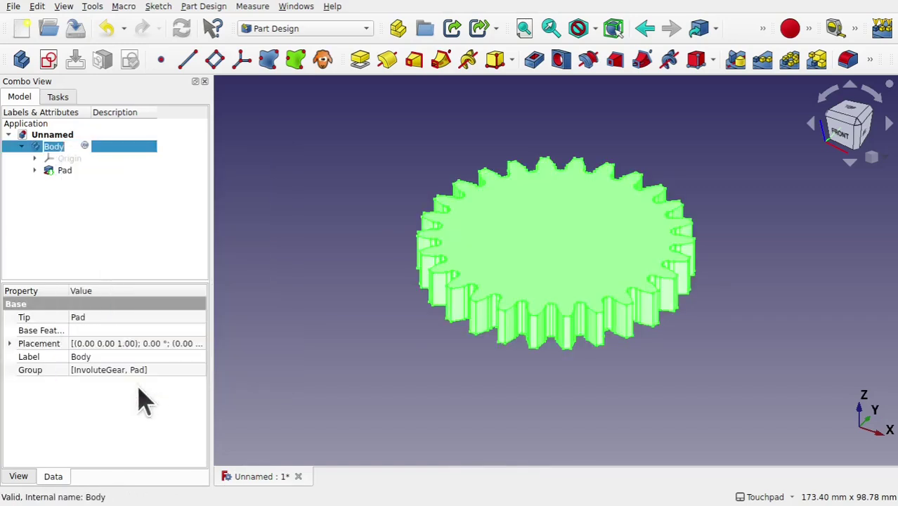
text(Gear1)
key(Return)
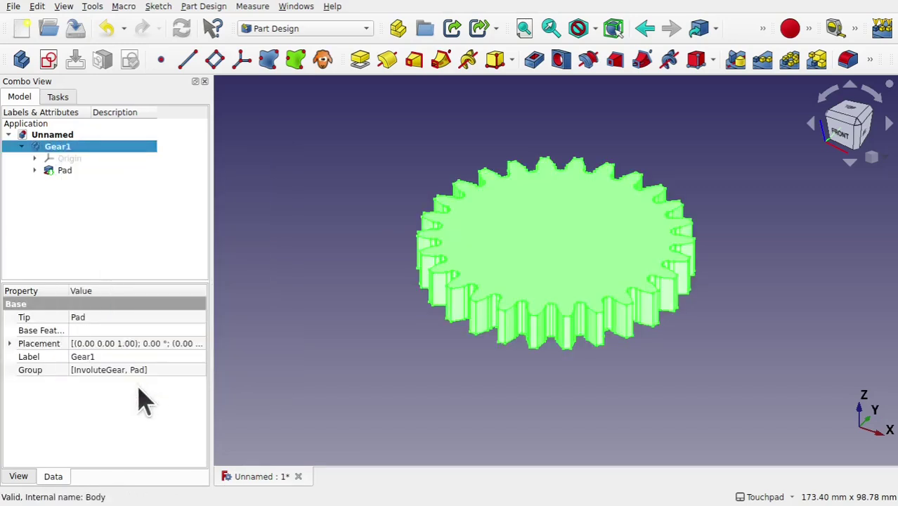
Add a local coordinate system to the top face of Gear1's pad, attached in XY on plane mode with zero offsets
click(21, 147)
click(558, 248)
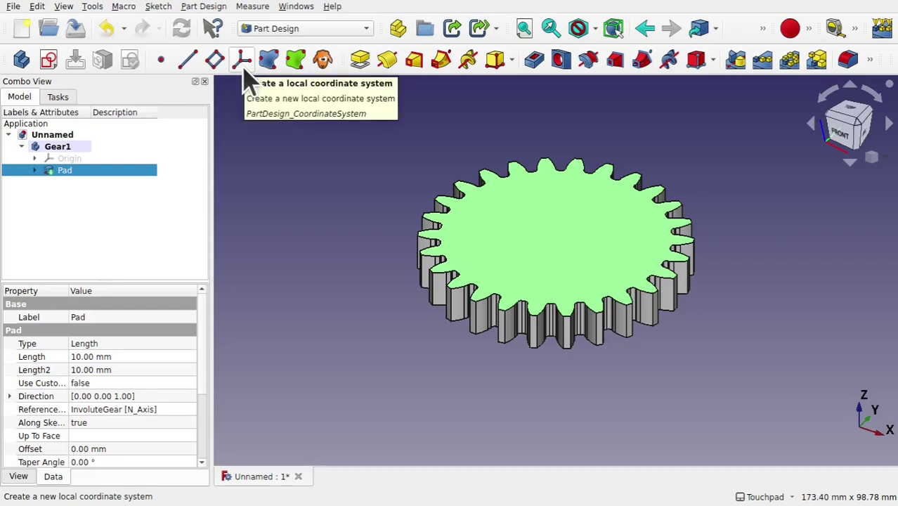
click(210, 9)
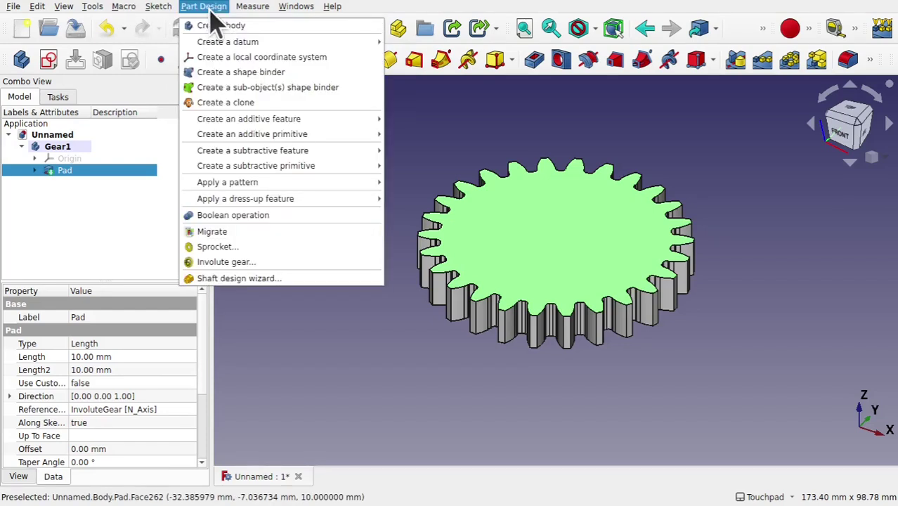
click(288, 57)
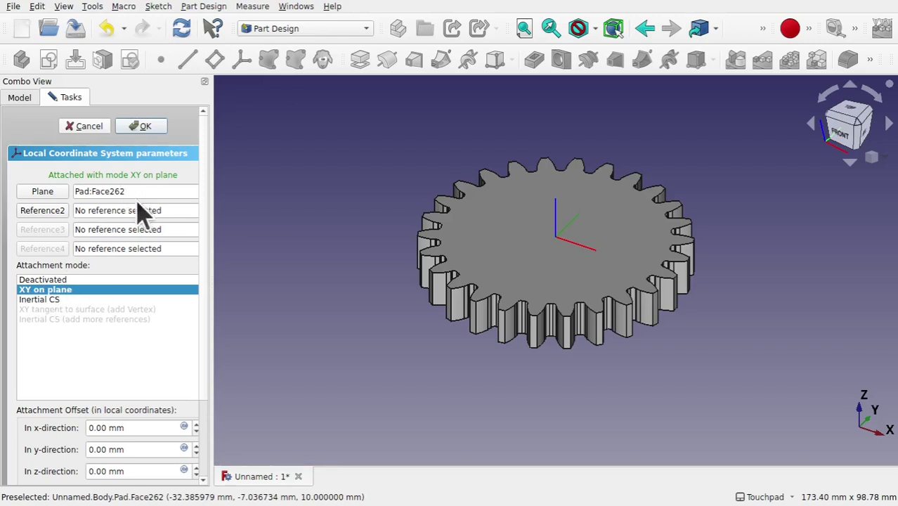
click(145, 128)
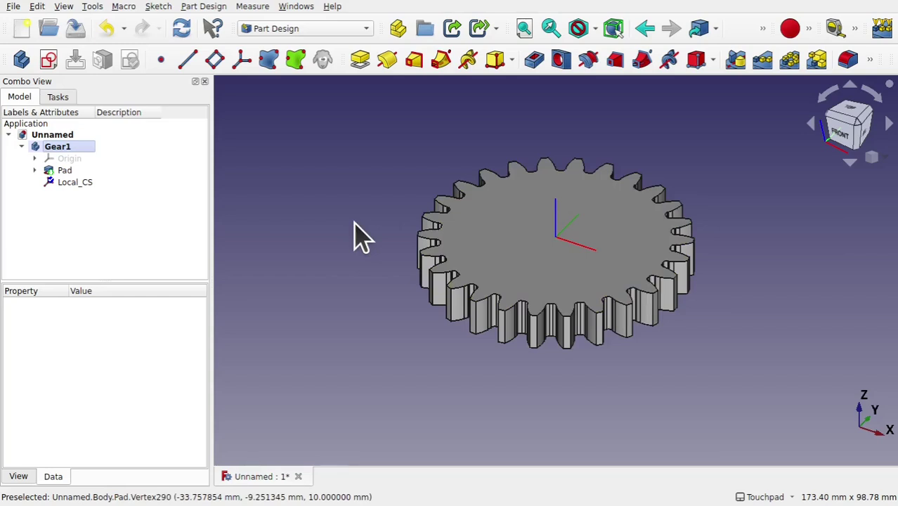
Create a second body in the document and hide Gear1
click(22, 146)
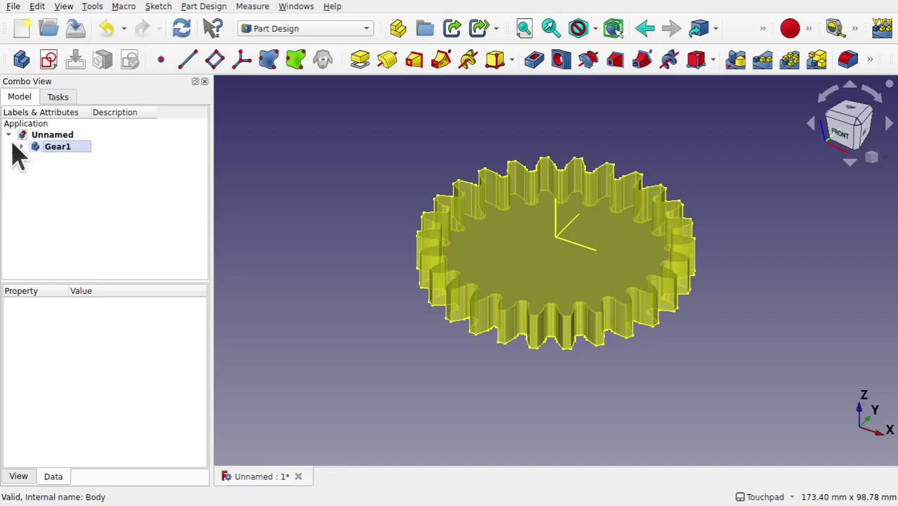
click(21, 60)
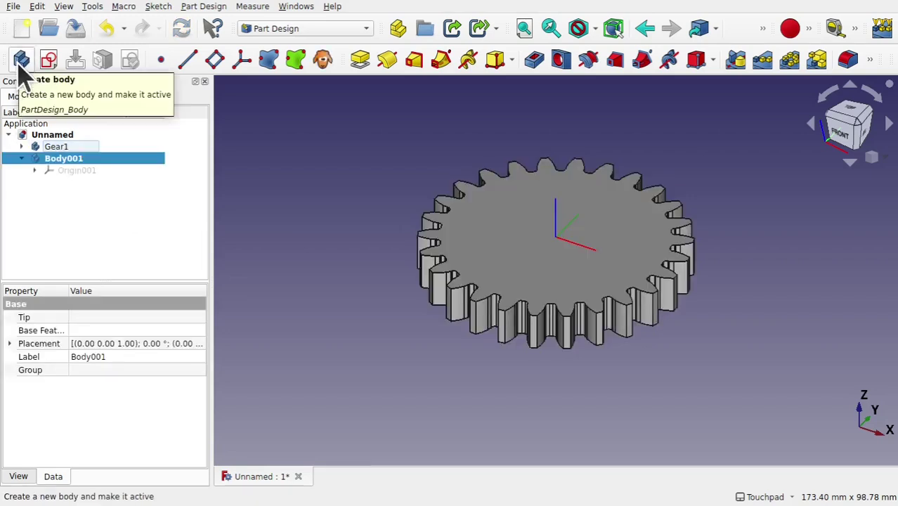
click(63, 147)
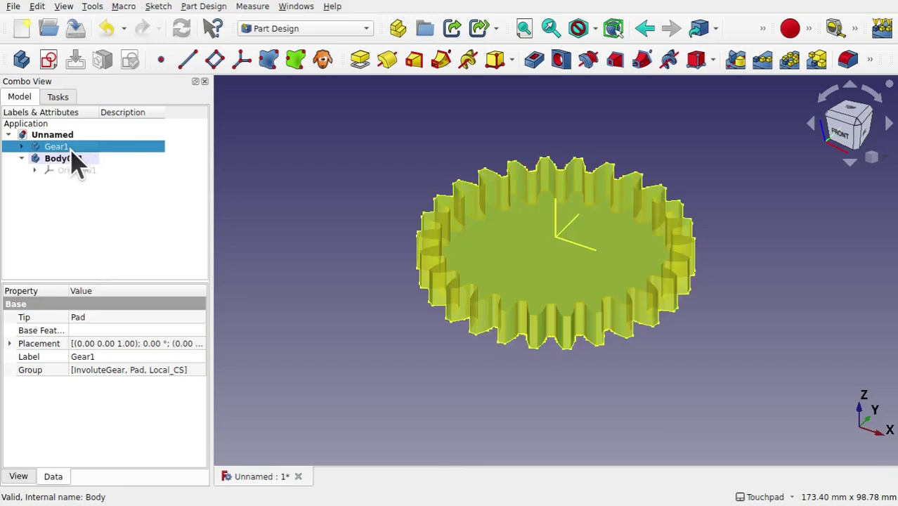
key(space)
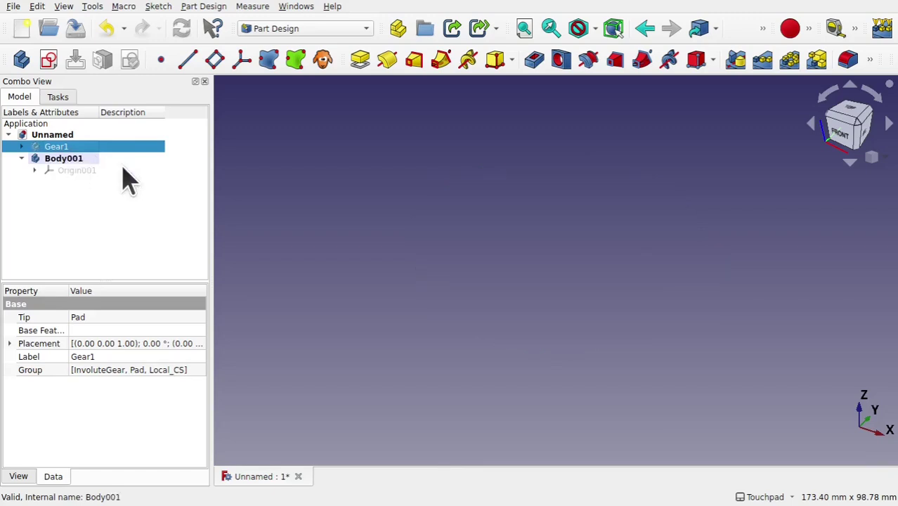
right_click(65, 161)
click(26, 226)
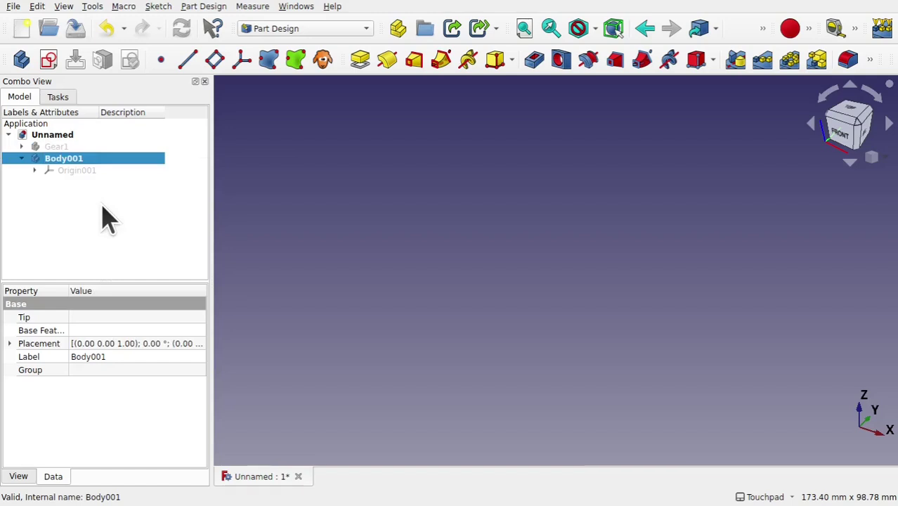
Add an external involute gear profile to the second body with 13 teeth, 2.50 mm module and 20° pressure angle
click(205, 6)
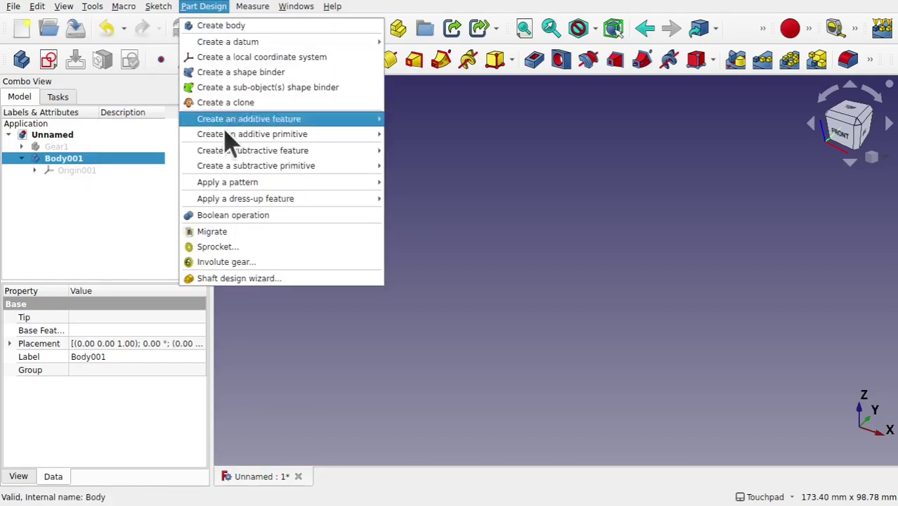
click(288, 261)
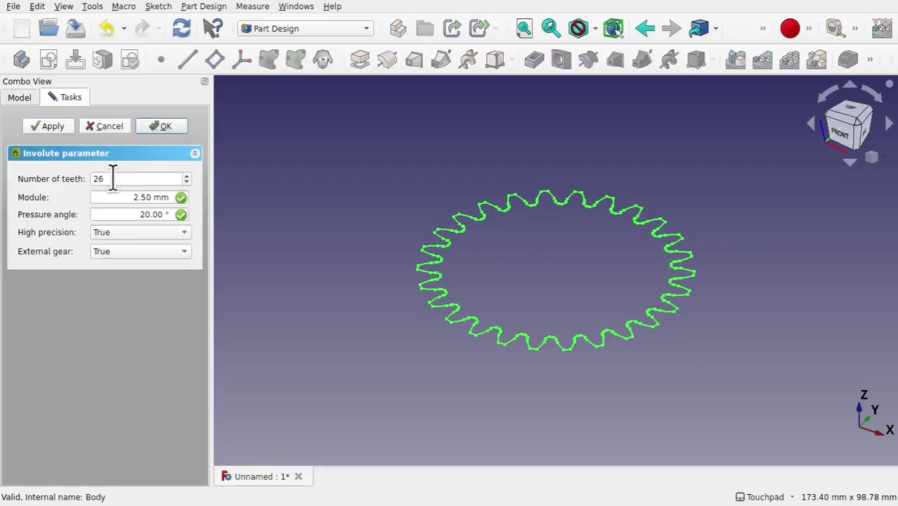
double_click(113, 179)
text(13)
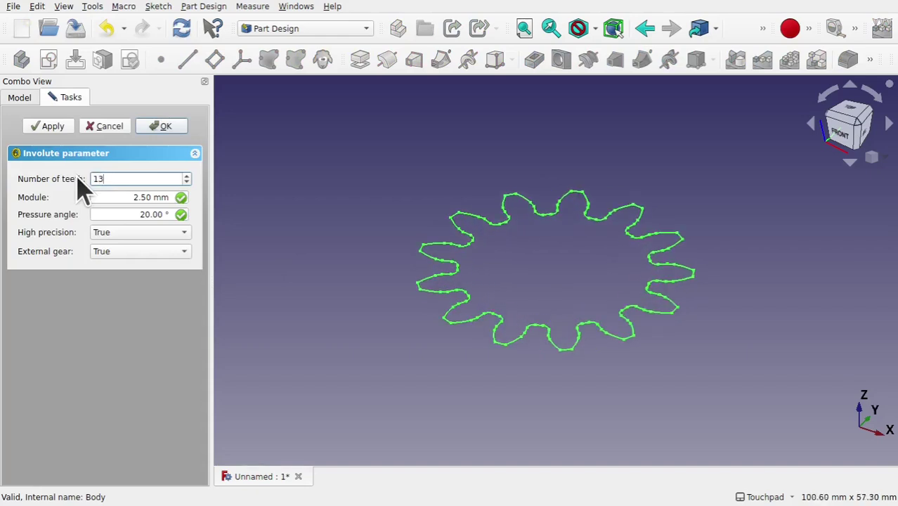
click(169, 126)
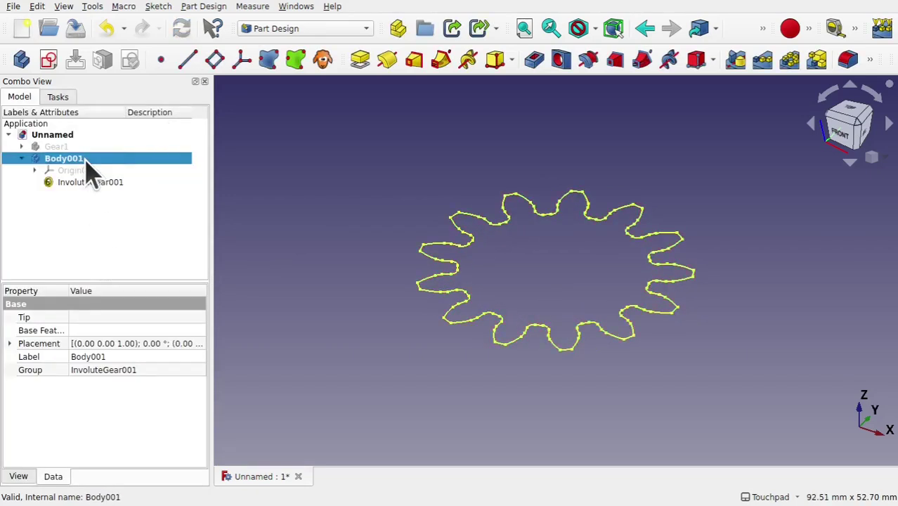
Rename the second body as Gear2
right_click(85, 161)
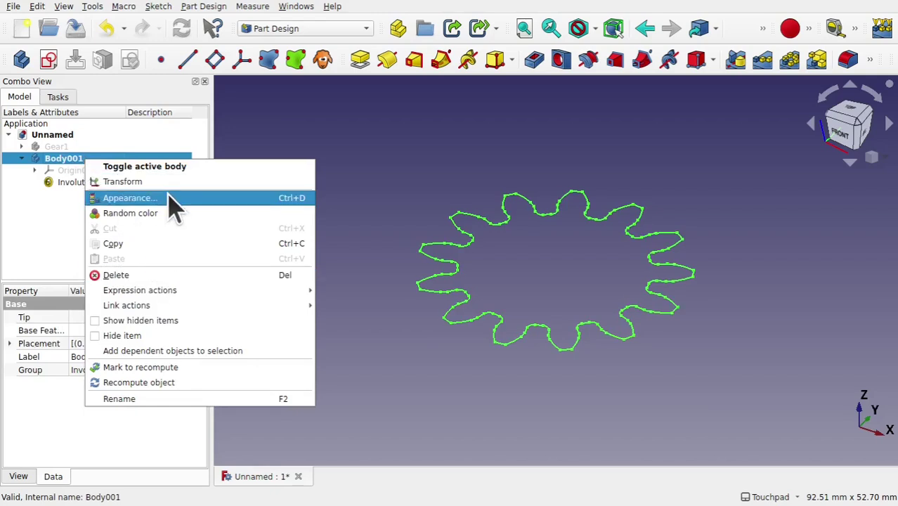
click(147, 398)
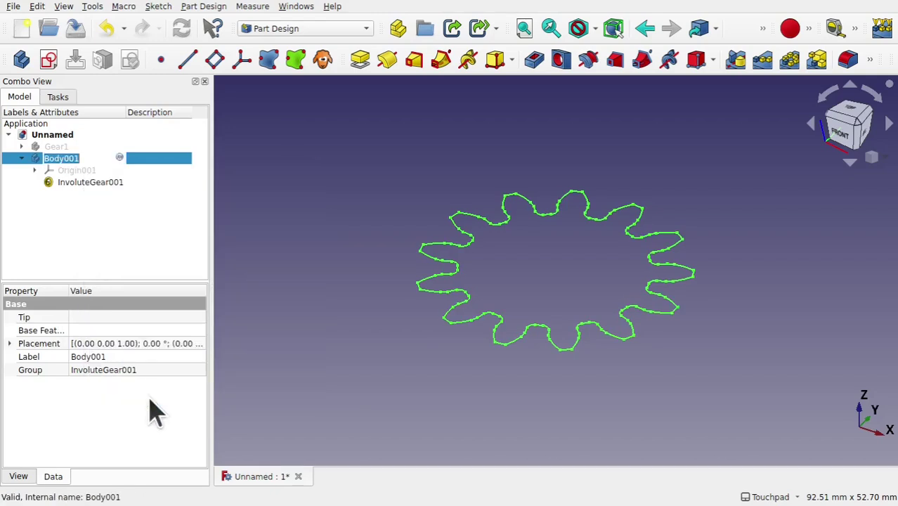
text(Gear2)
key(Return)
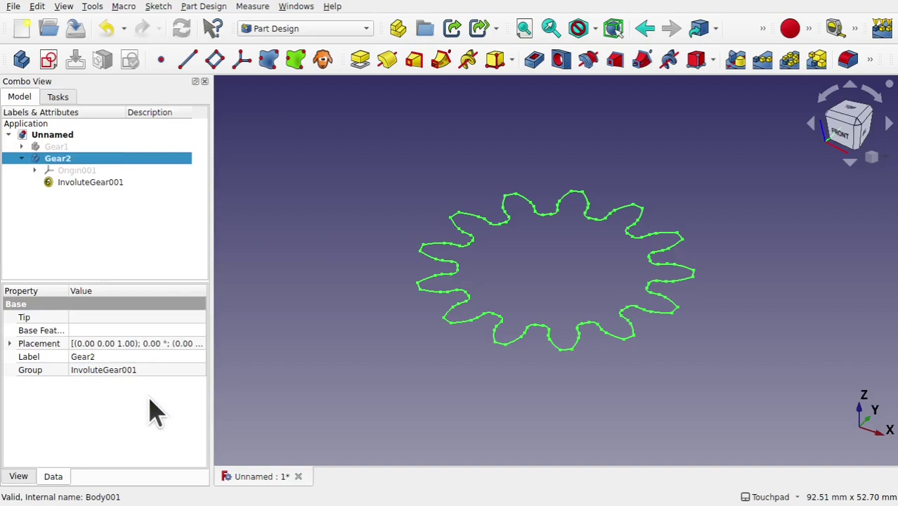
Rename the involute profile inside Gear2 as InvoluteGear2
click(22, 146)
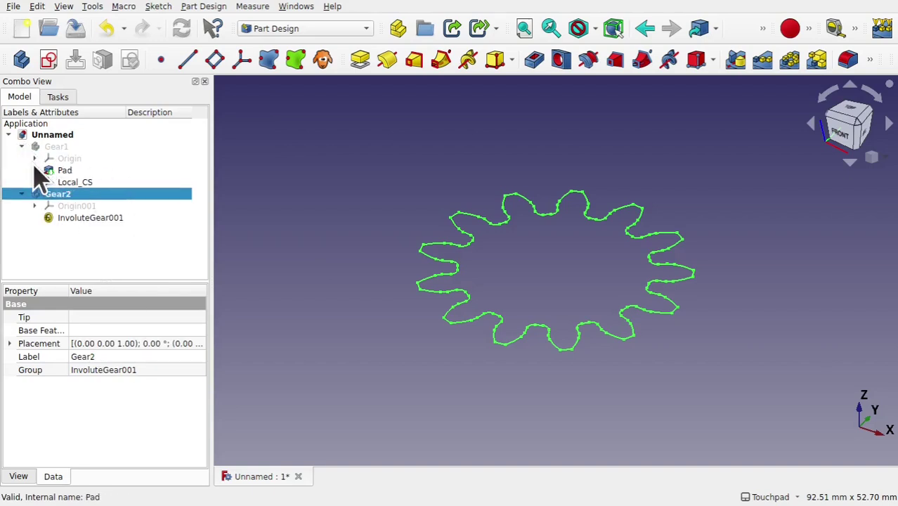
click(34, 170)
click(107, 184)
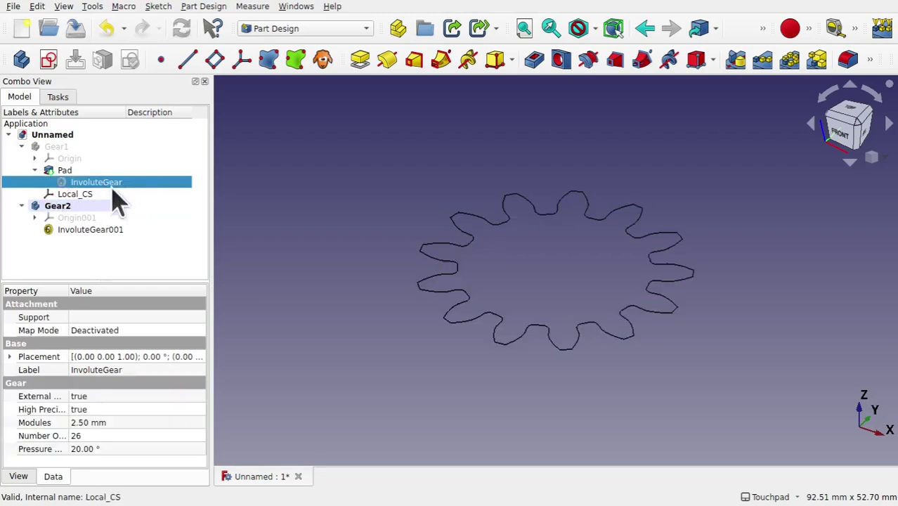
click(103, 232)
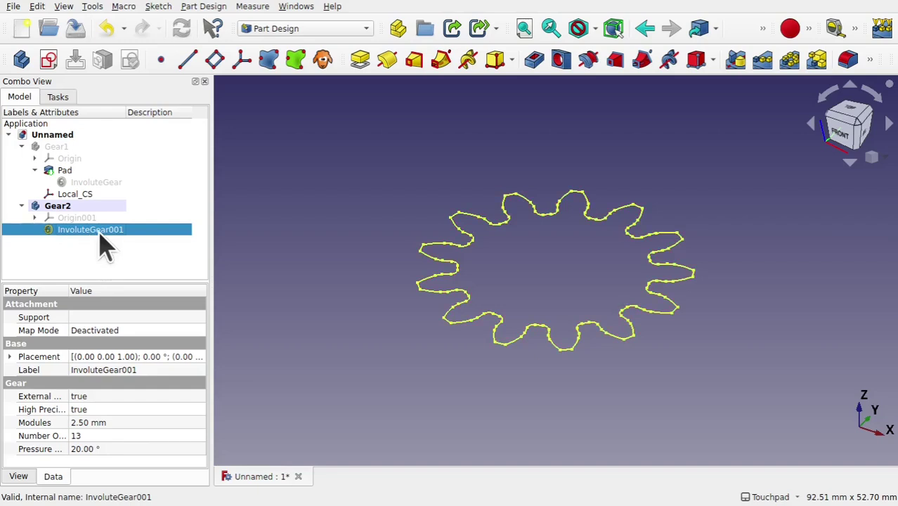
right_click(100, 234)
click(167, 486)
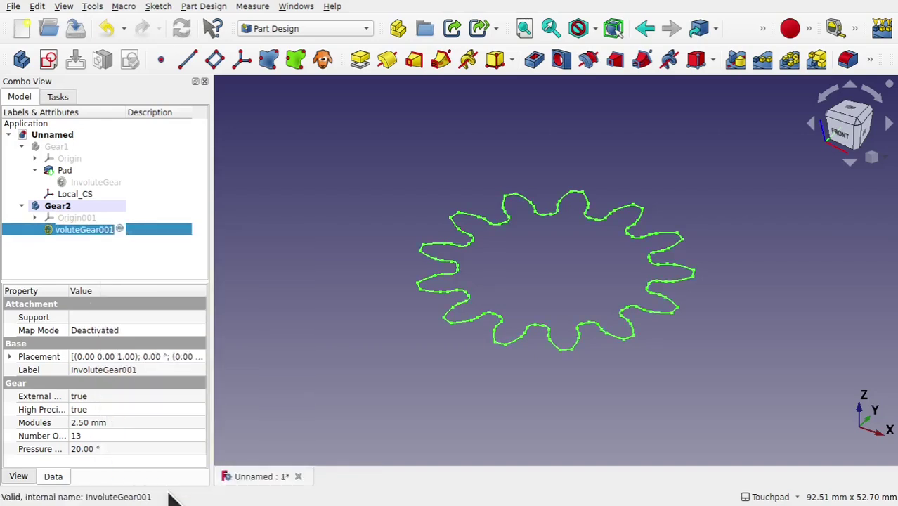
key(Home)
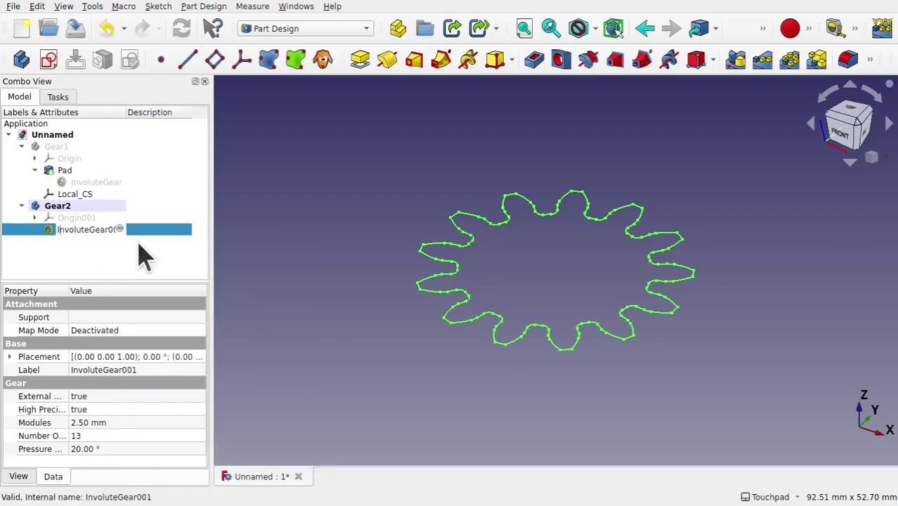
key(End)
key(BackSpace)
key(BackSpace)
key(BackSpace)
click(139, 253)
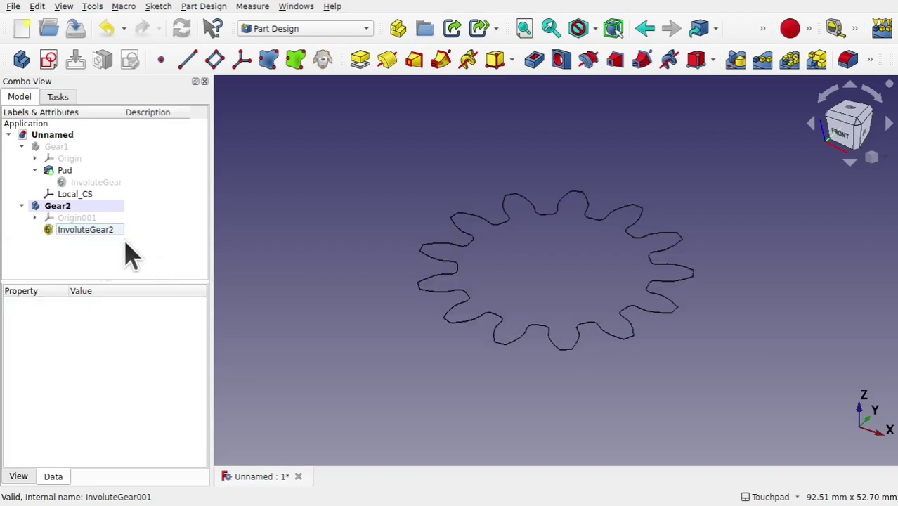
Rename the involute profile inside Gear1 as InvoluteGear1
click(90, 184)
right_click(90, 186)
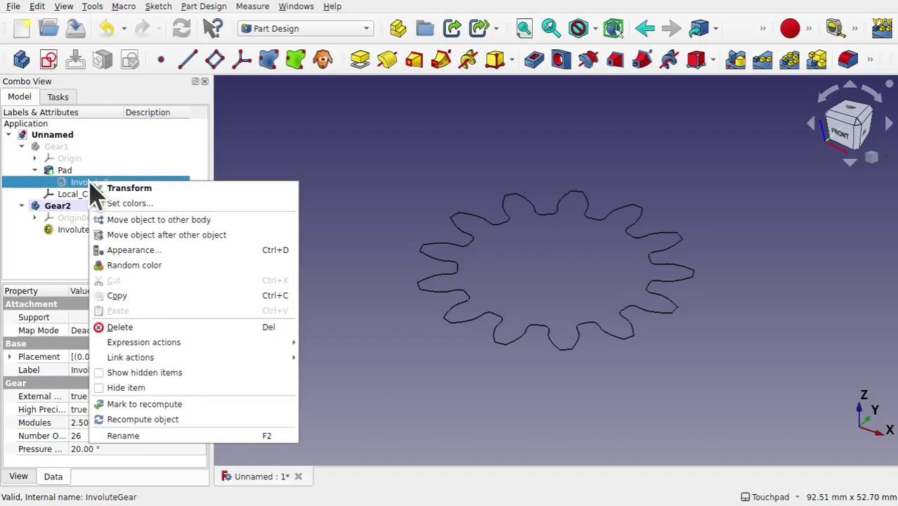
click(141, 435)
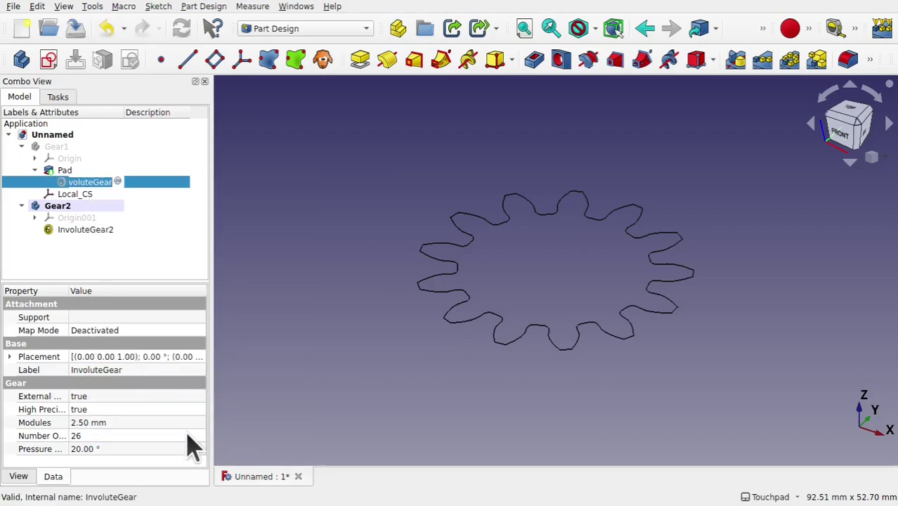
key(End)
text(1)
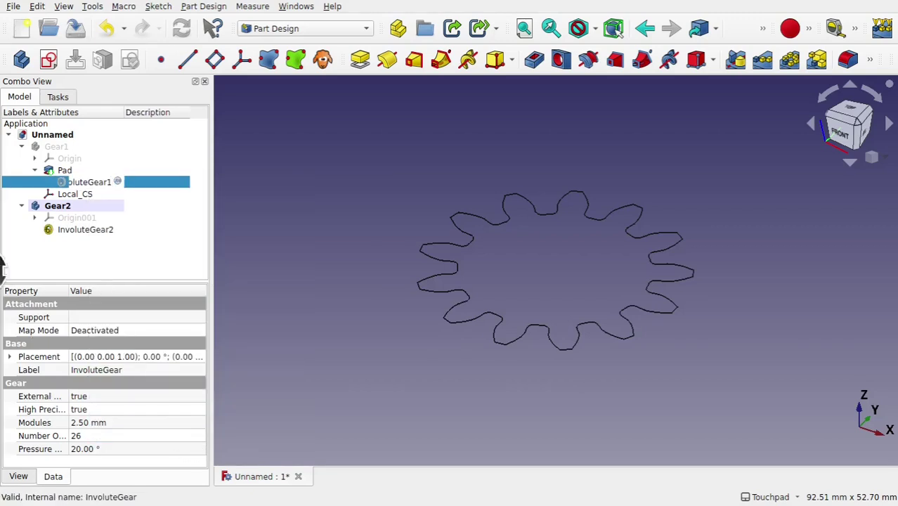
click(99, 274)
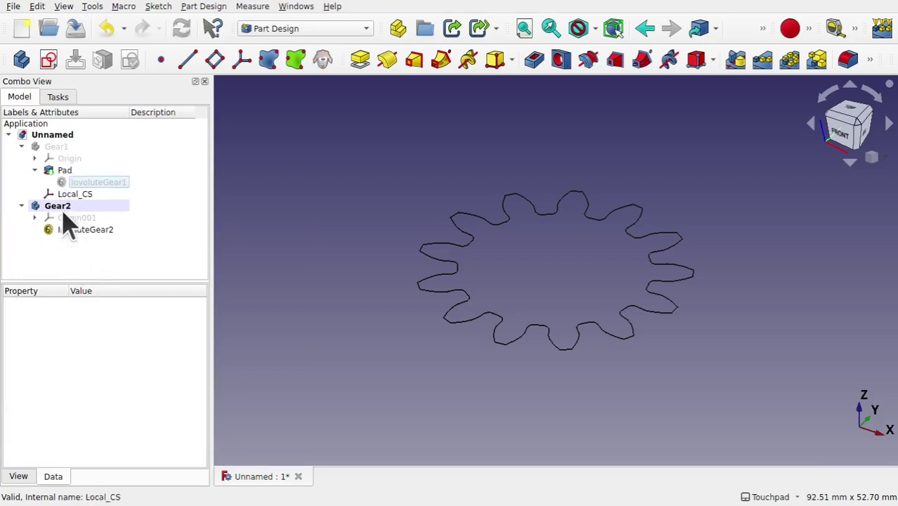
Pad the InvoluteGear2 profile by 10 mm
click(103, 230)
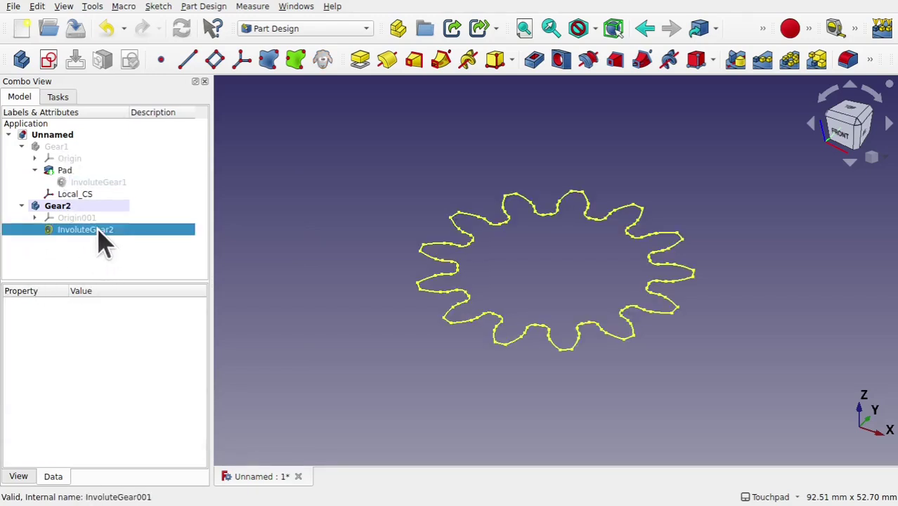
click(361, 57)
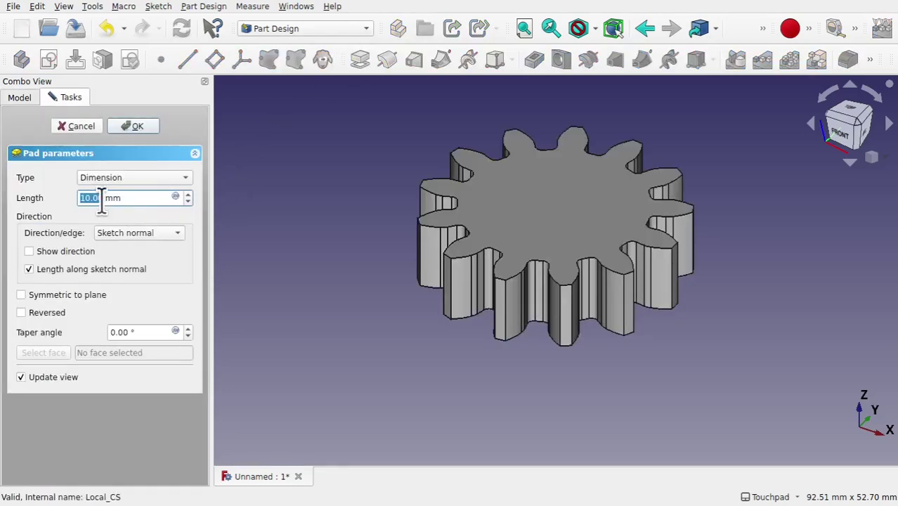
click(144, 130)
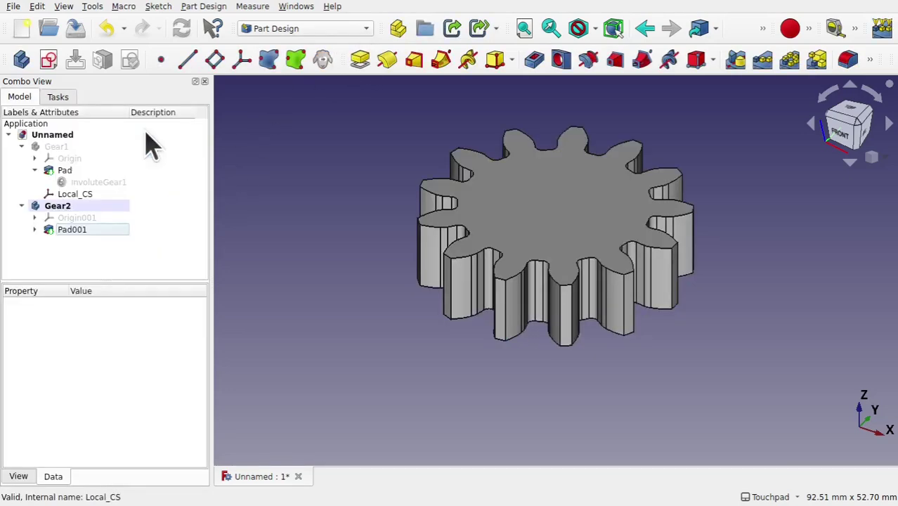
Add a local coordinate system to the top face of Gear2, attached with the XY on plane mode
click(549, 219)
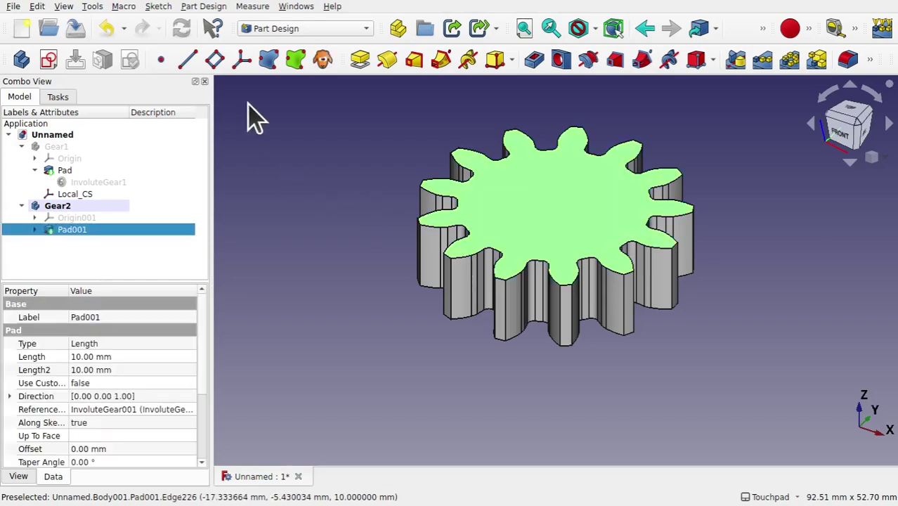
click(243, 64)
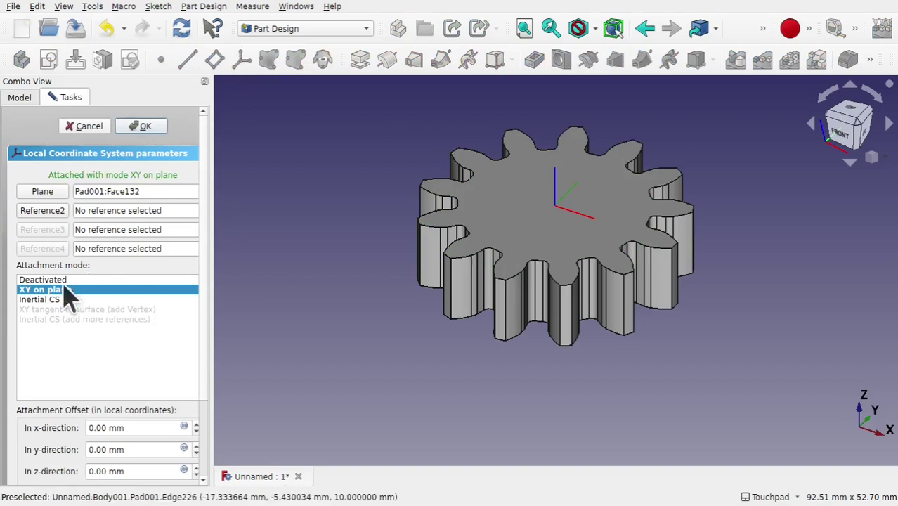
click(144, 130)
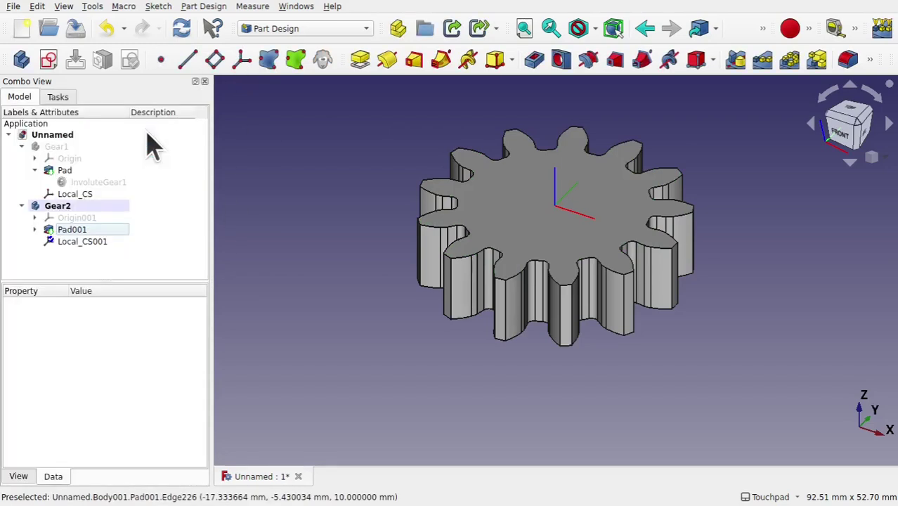
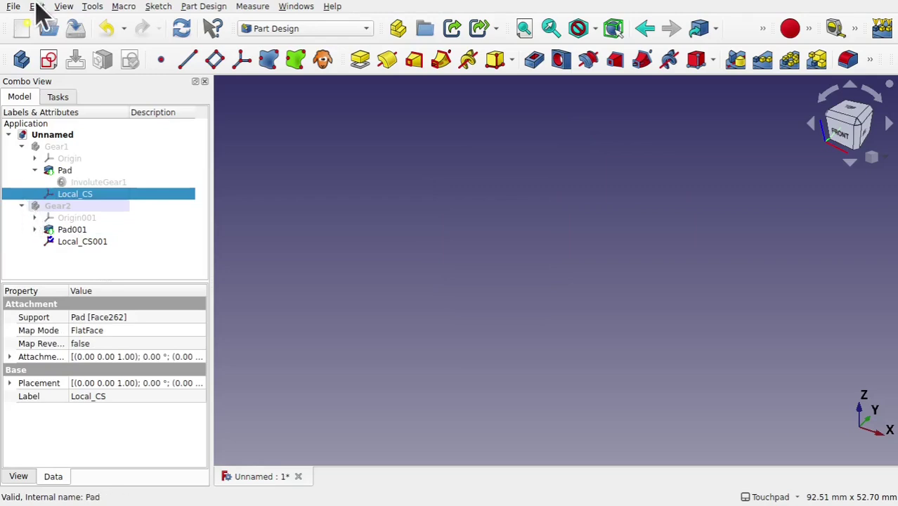
Start saving the document under a new filename and create a folder named GearsProject inside Downloads
click(14, 9)
click(59, 105)
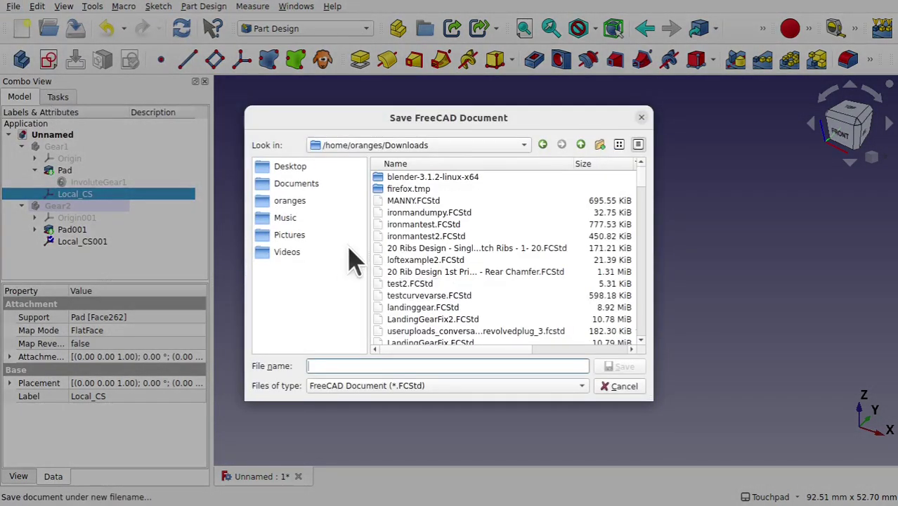
click(600, 146)
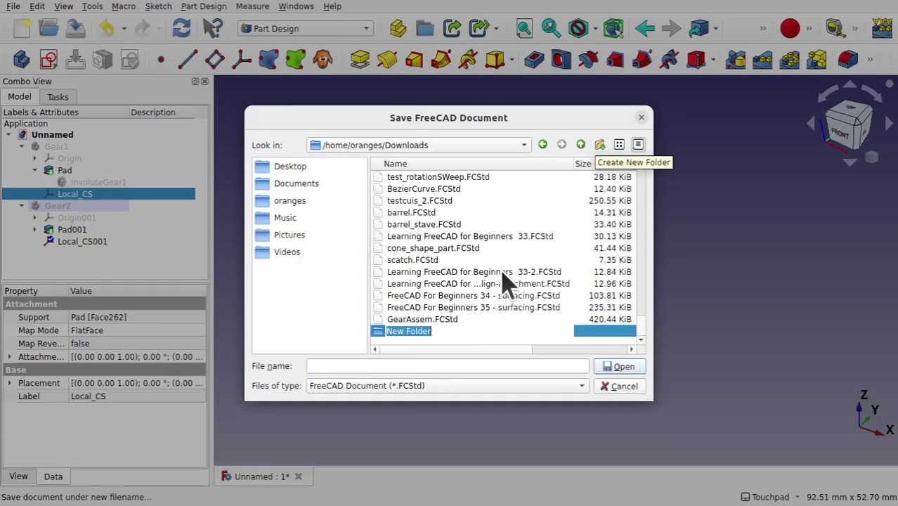
text(GearsProject)
key(Return)
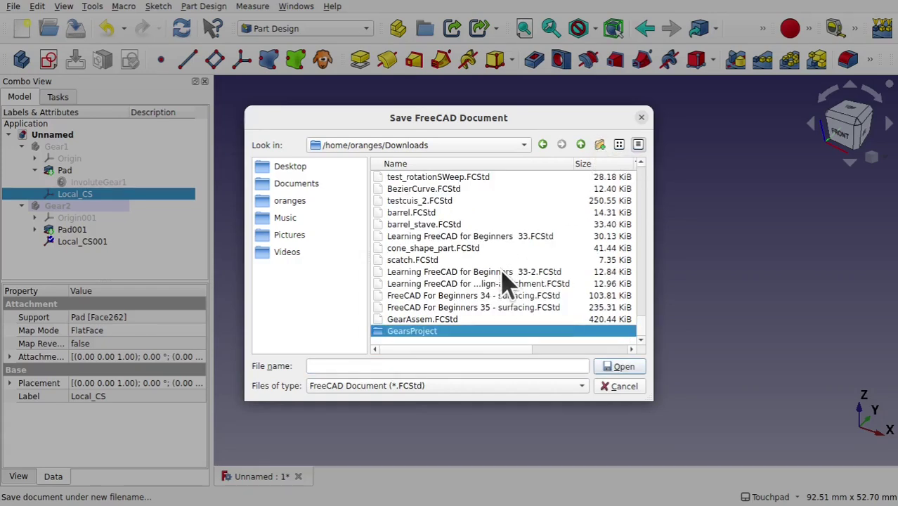
Save the document as GearAssem inside the GearsProject folder
double_click(410, 329)
click(356, 366)
text(Gea)
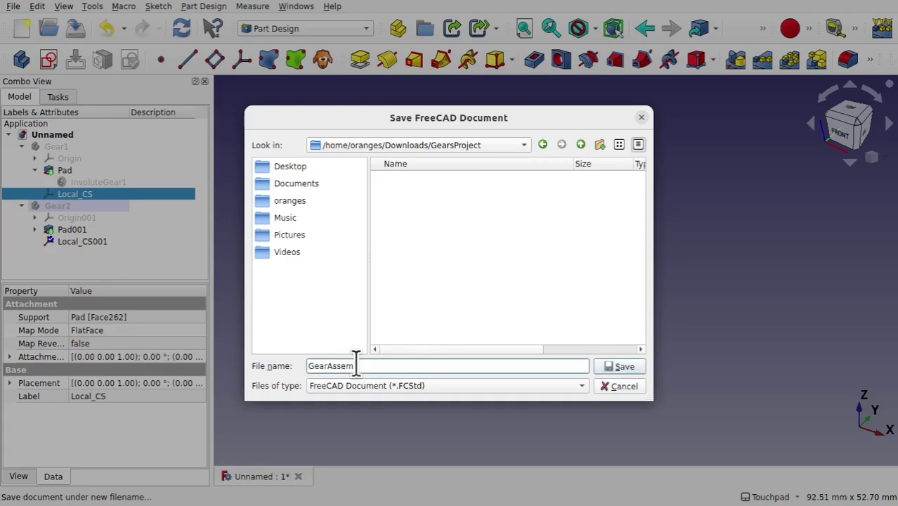
text(rAssem)
key(Return)
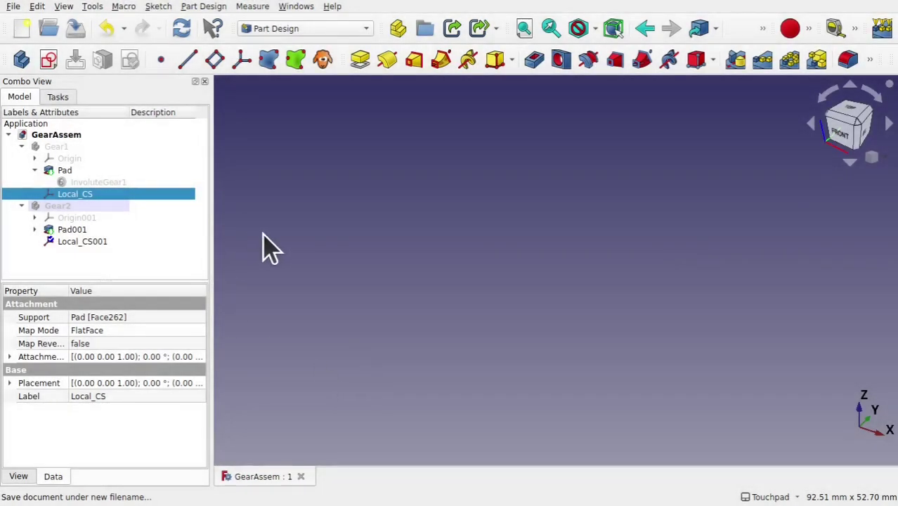
Collapse Gear1 and Gear2 in the model tree and switch to the Assembly 4 workbench
click(22, 146)
click(21, 158)
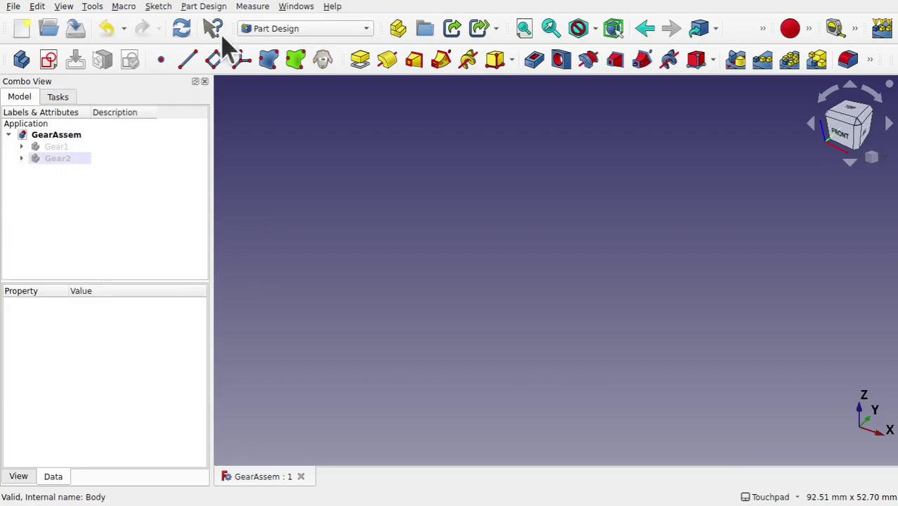
click(298, 30)
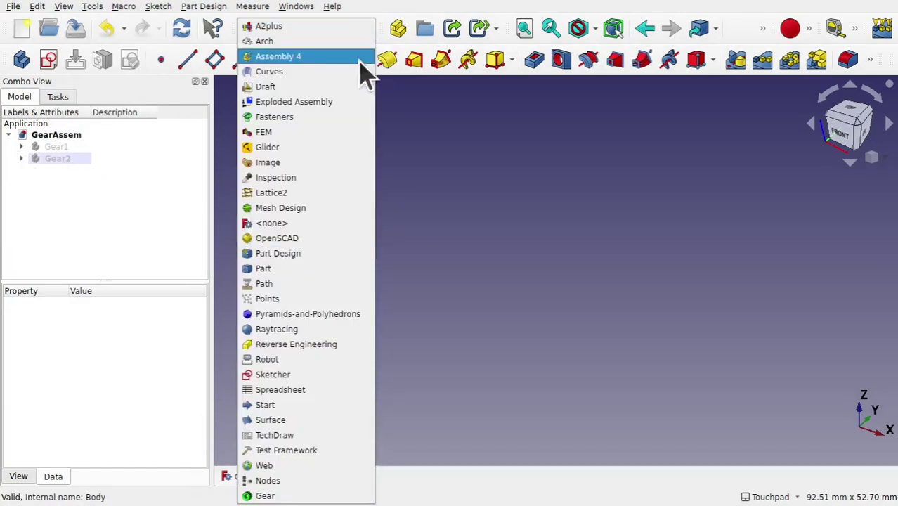
click(326, 58)
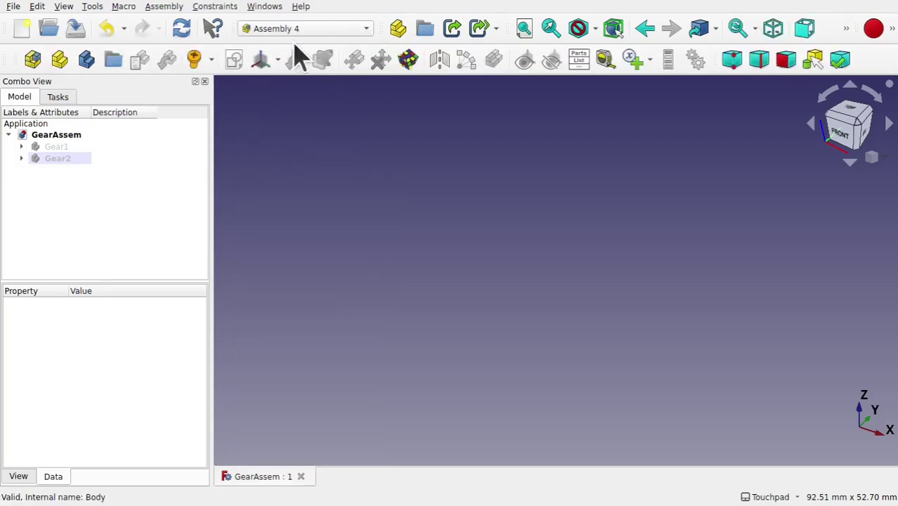
click(95, 7)
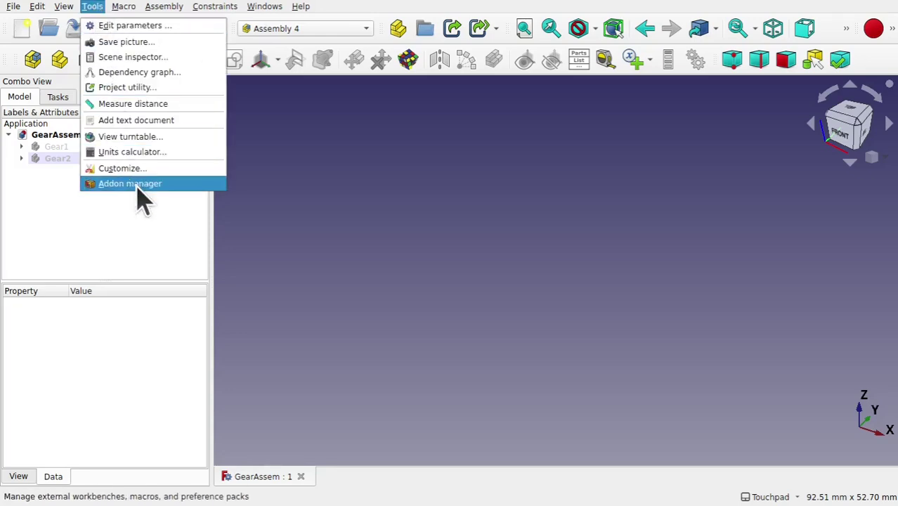
click(334, 165)
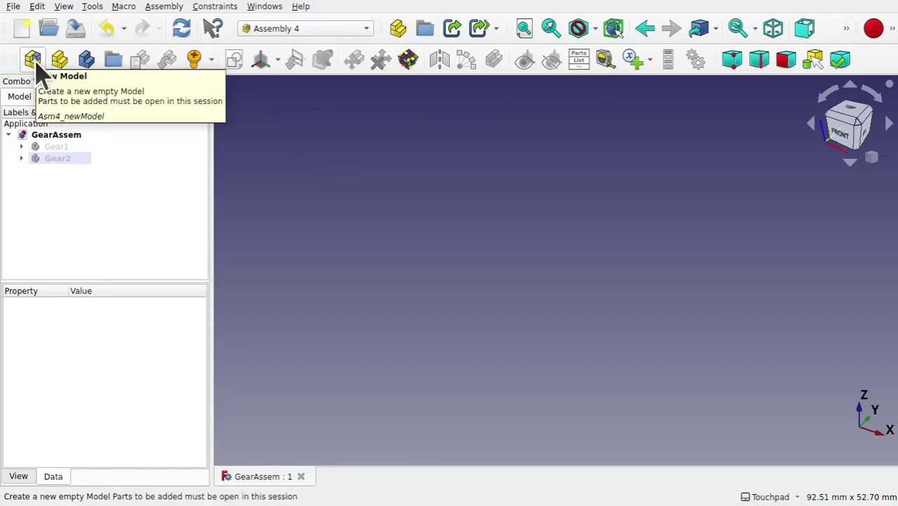
Create a new assembly model and expand the Parts group and the model to inspect LCS_Origin and Variables
click(164, 9)
click(211, 26)
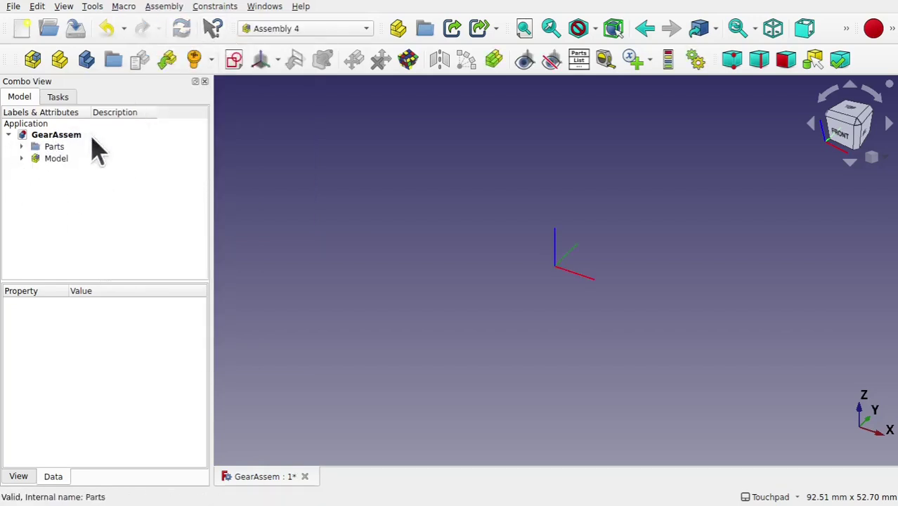
click(22, 147)
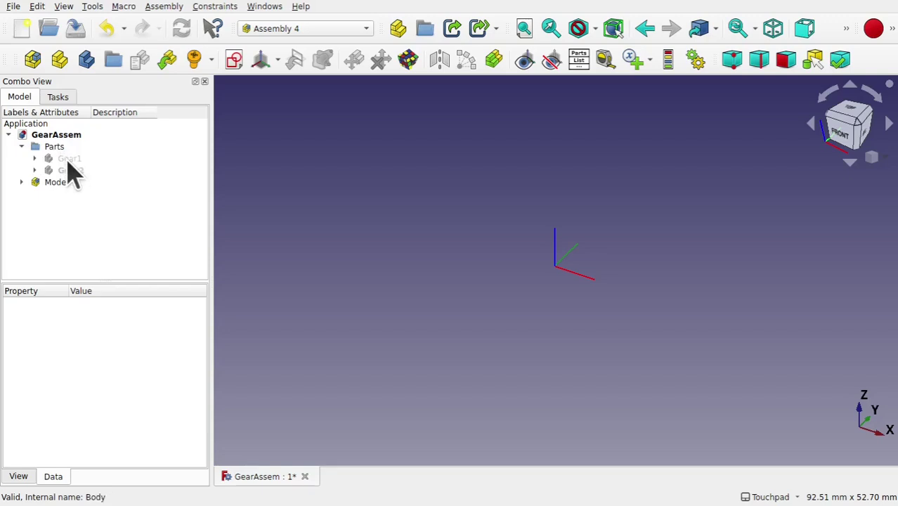
click(21, 182)
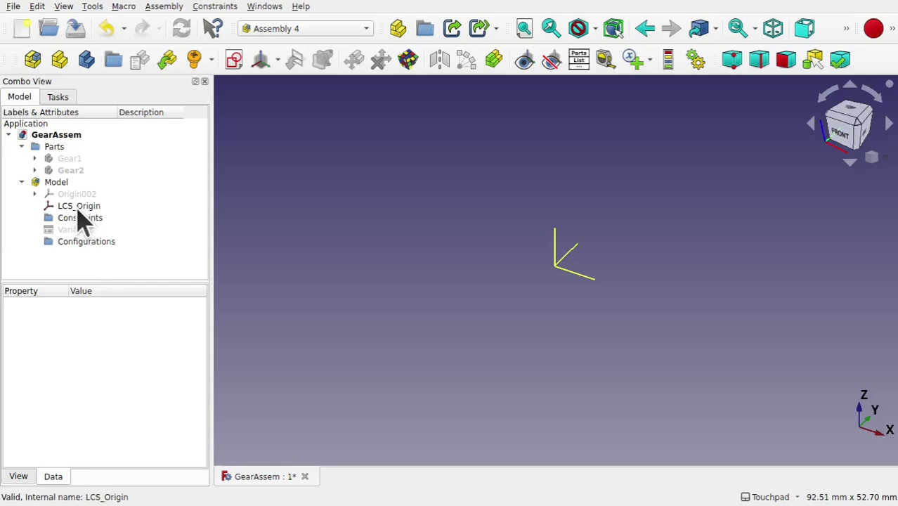
click(78, 206)
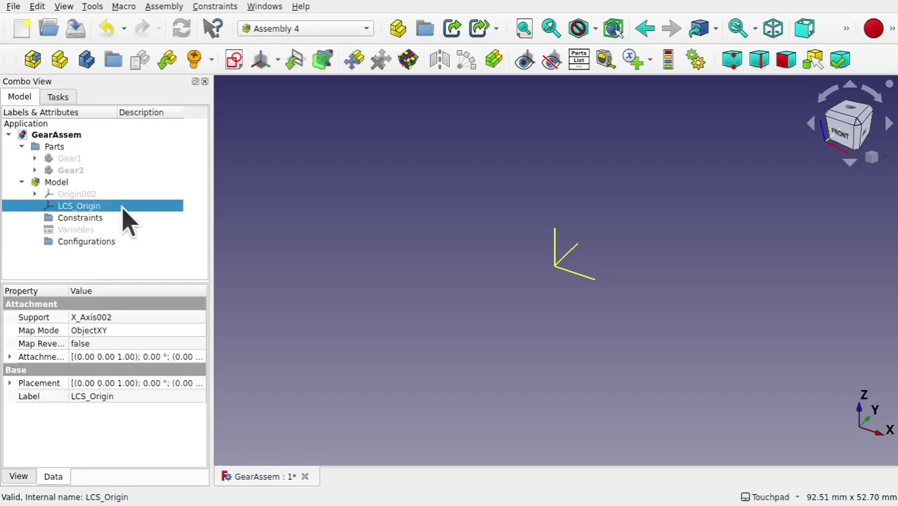
click(86, 230)
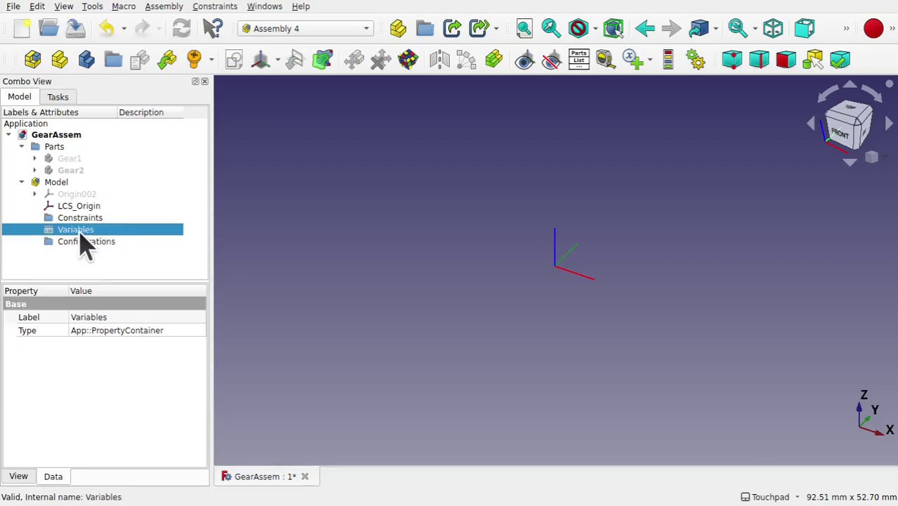
click(99, 268)
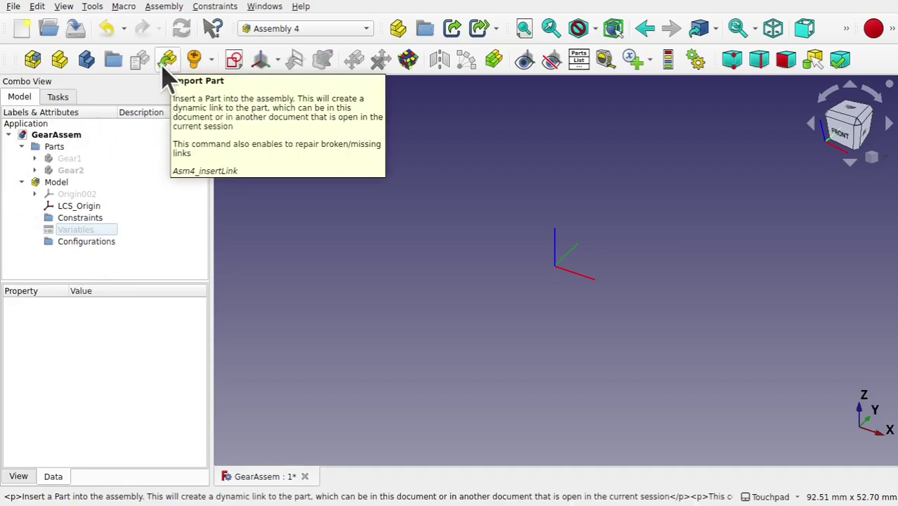
Import the Gear1 body into the assembly as a linked part named Gear1
click(167, 8)
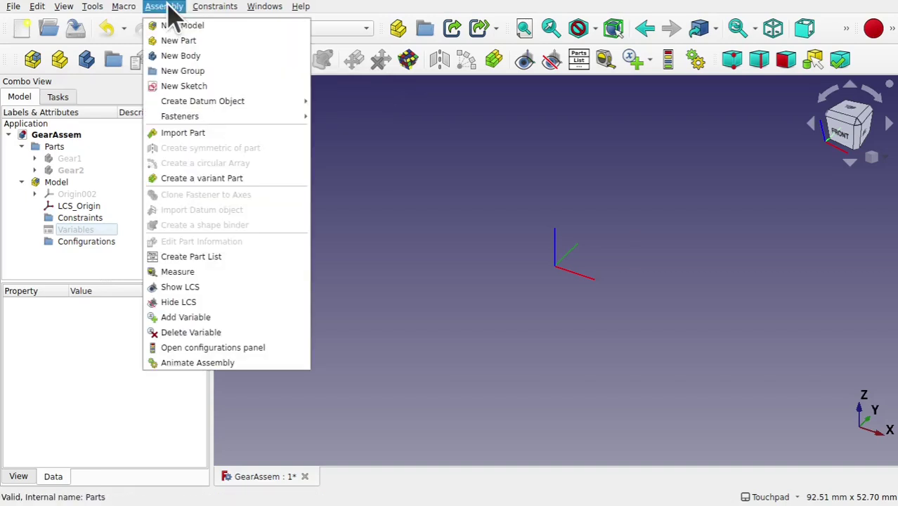
click(181, 135)
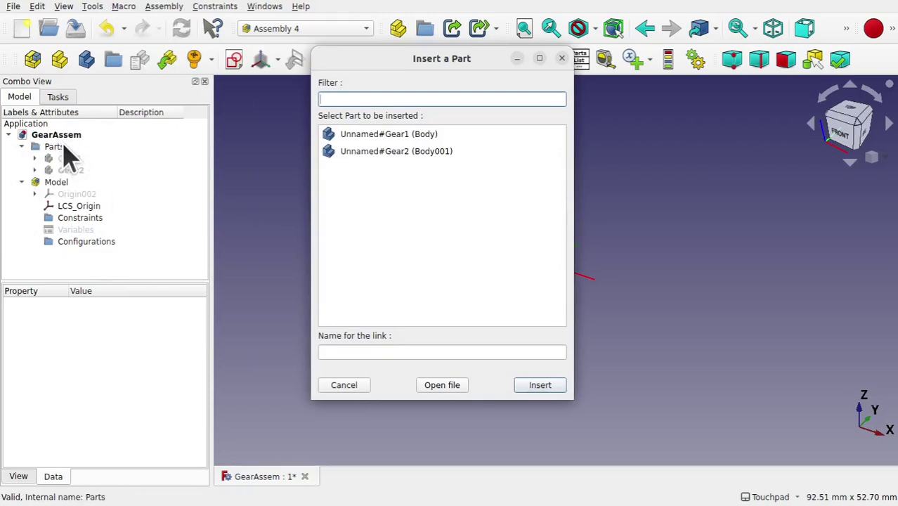
click(421, 137)
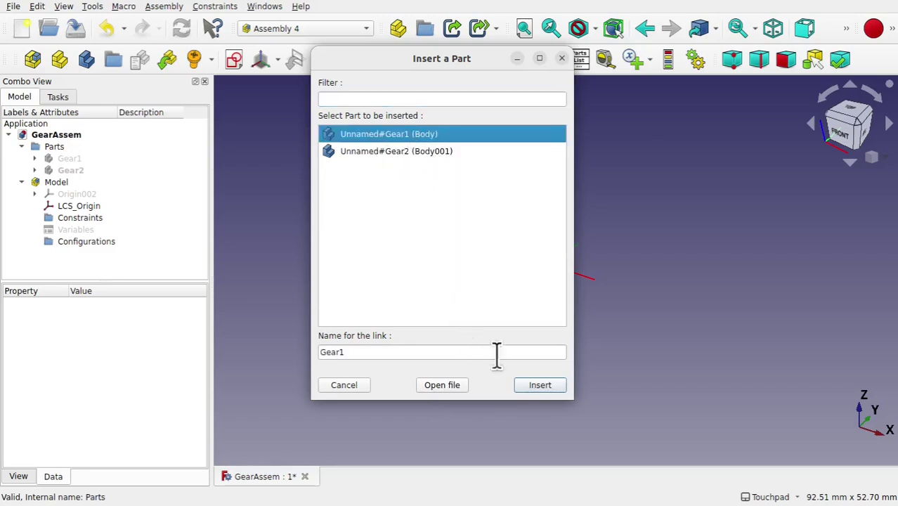
click(535, 390)
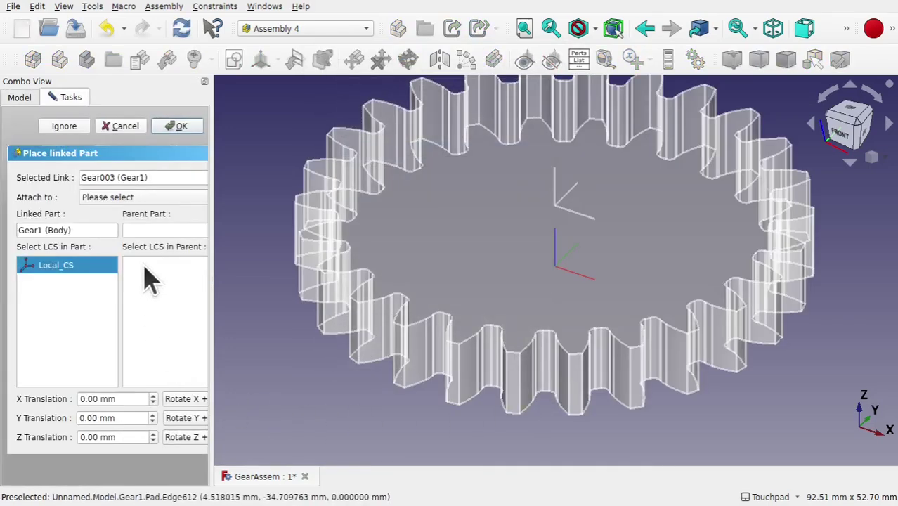
Attach the linked Gear1's Local_CS to the parent assembly's LCS_Origin and confirm the placement
drag(211, 184, 302, 191)
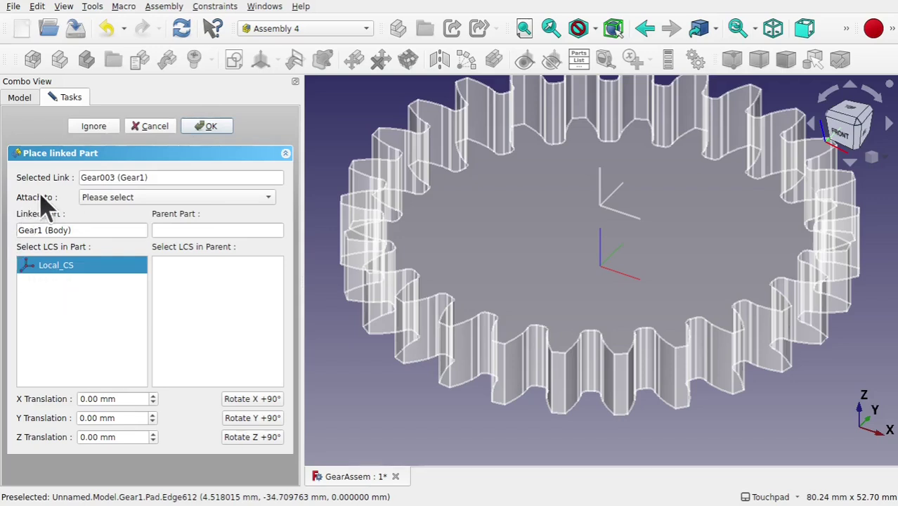
click(169, 197)
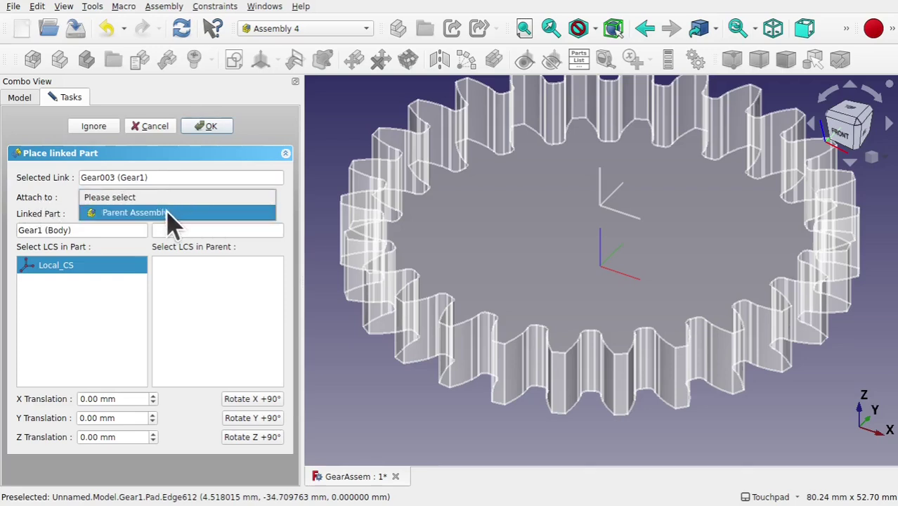
click(169, 213)
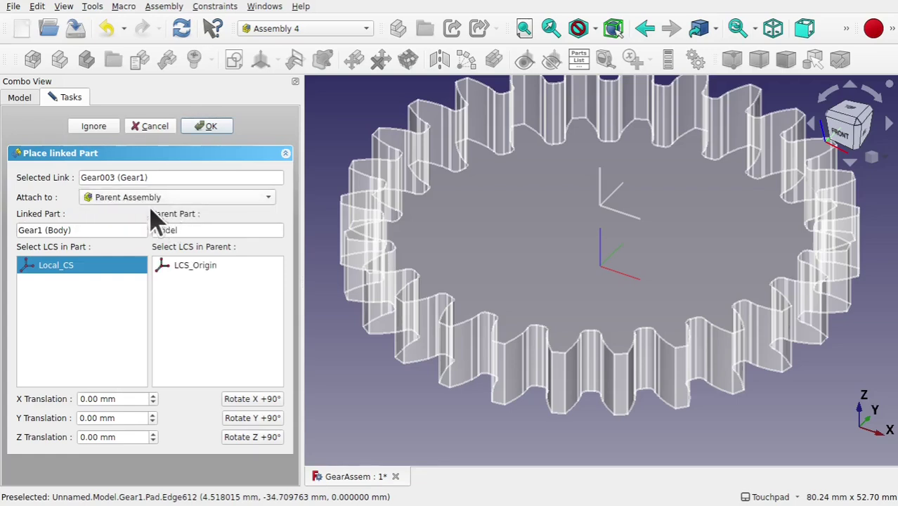
click(203, 271)
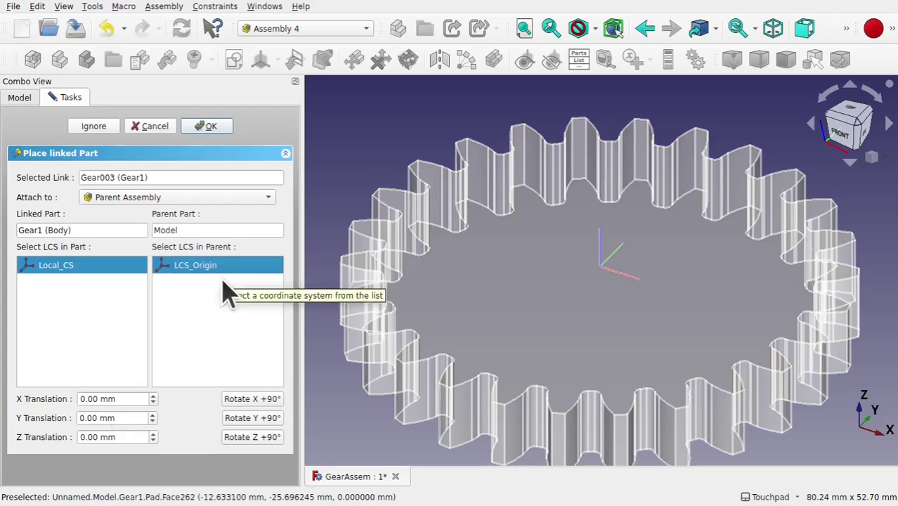
scroll(579, 246, down, 5)
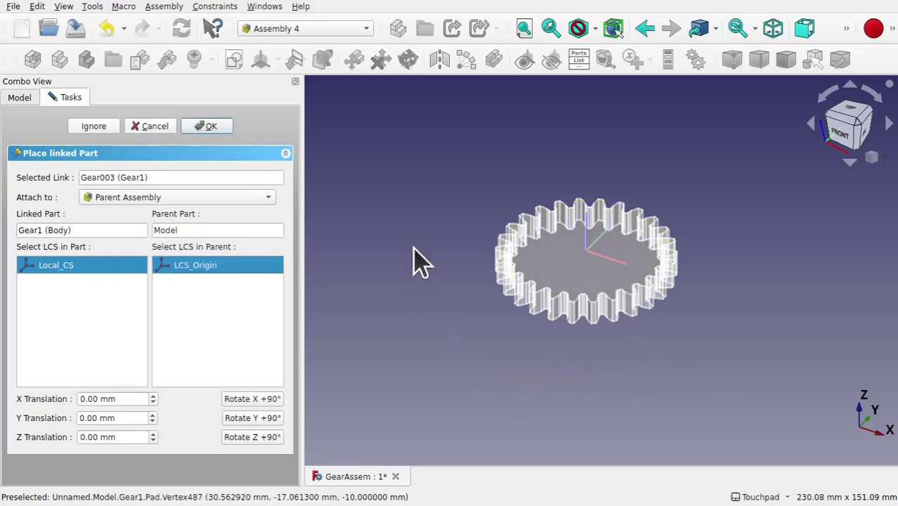
click(209, 127)
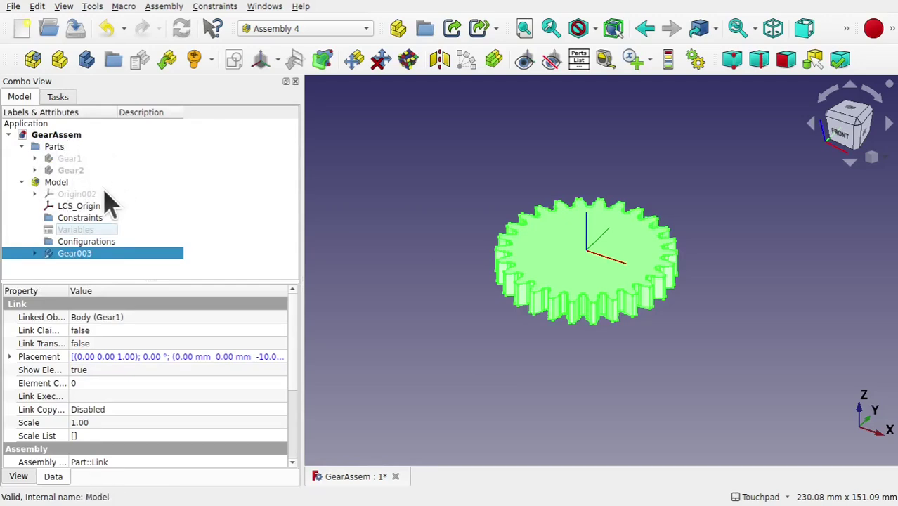
Show the original Gear1 body to compare its position with the linked gear, and hide it again
click(73, 172)
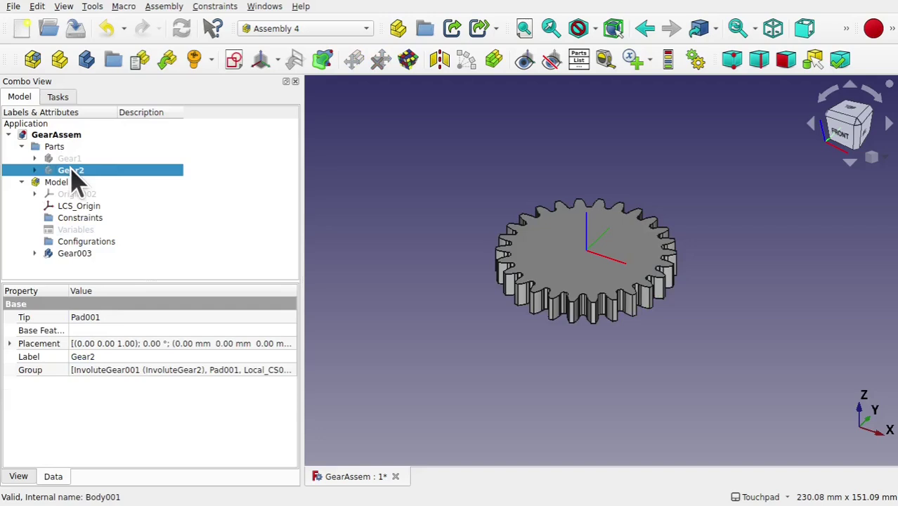
click(74, 159)
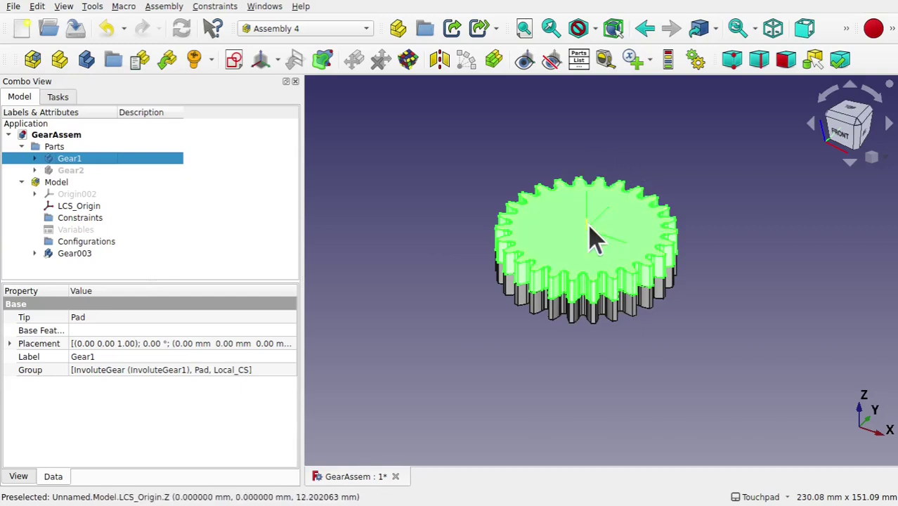
alt+drag(568, 353, 593, 295)
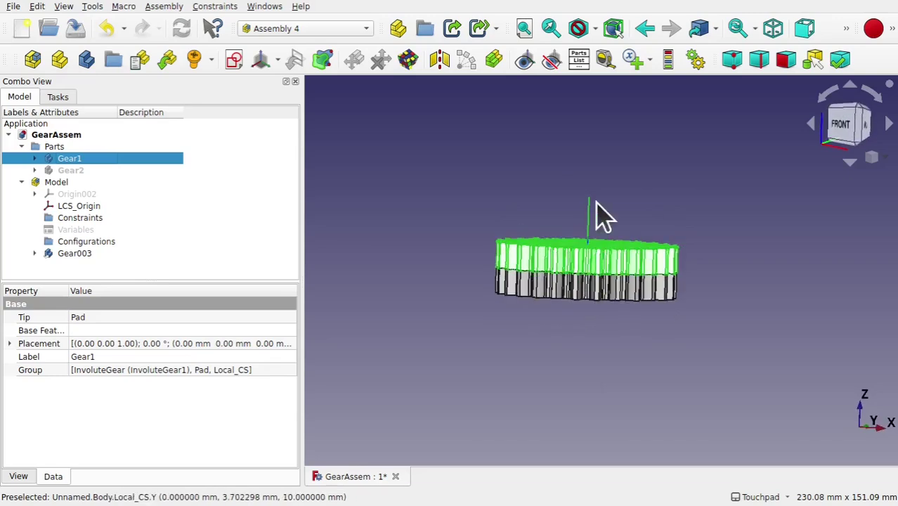
mouse_move(590, 331)
alt+mouse_down()
mouse_move(579, 362)
mouse_move(585, 337)
alt+mouse_up()
alt+drag(428, 336, 439, 359)
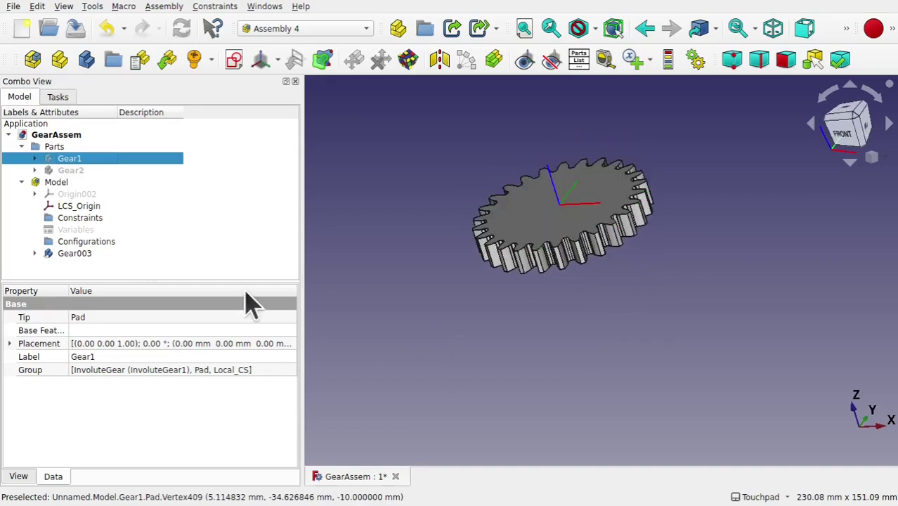
click(112, 279)
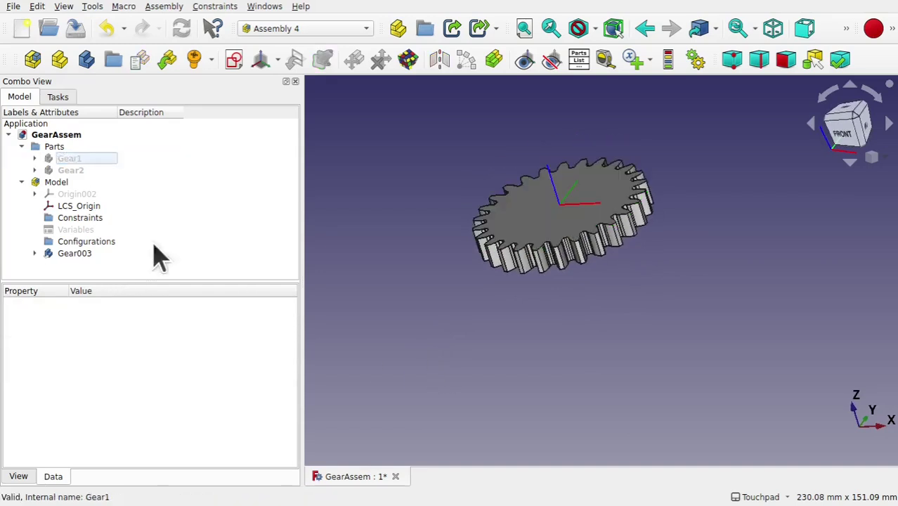
Import the Gear2 body into the assembly as a linked part
click(75, 170)
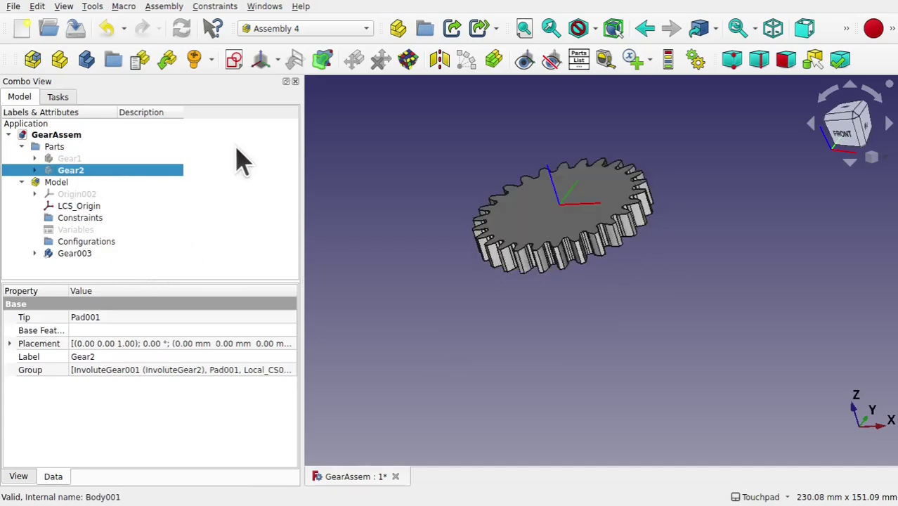
click(172, 8)
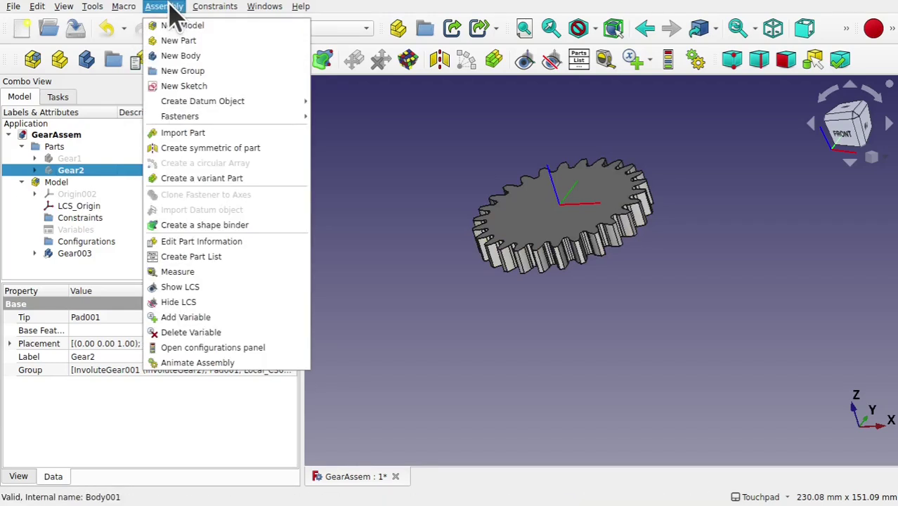
click(125, 97)
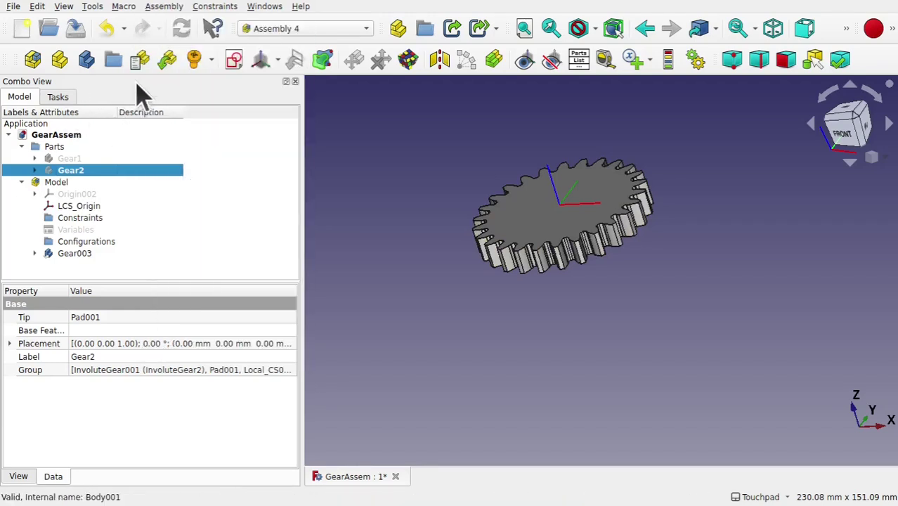
click(171, 68)
click(386, 151)
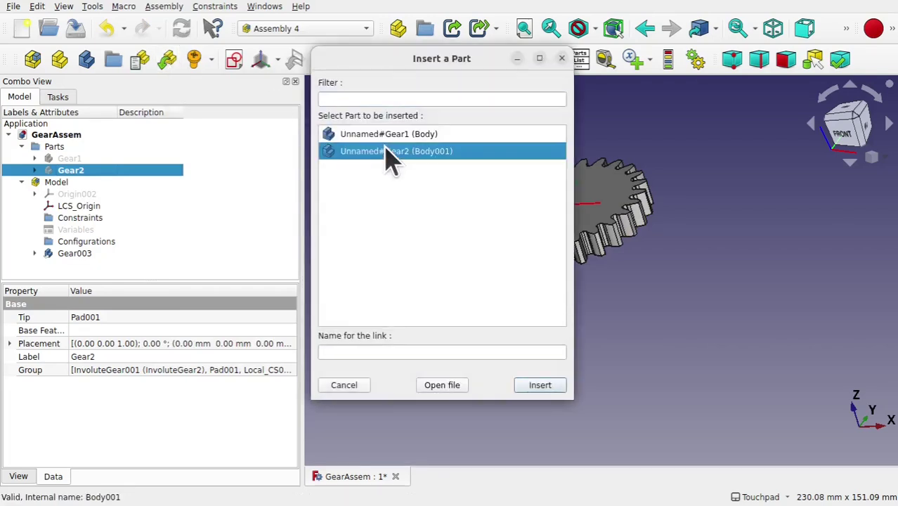
click(538, 386)
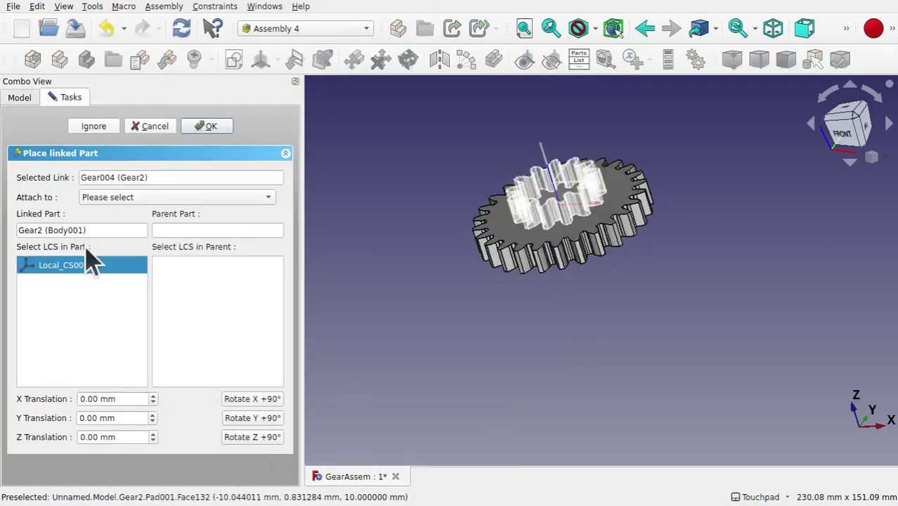
Attach the linked Gear2's Local_CS001 to the parent assembly's LCS_Origin
click(148, 197)
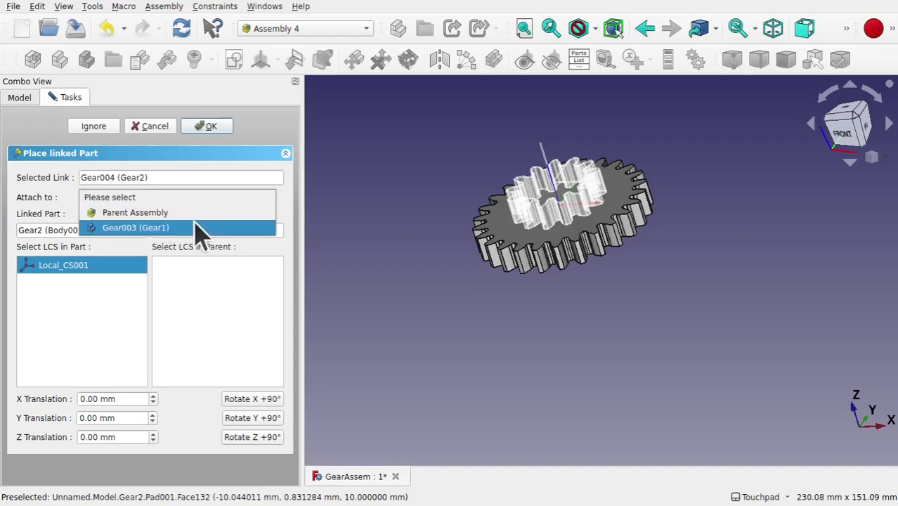
click(154, 215)
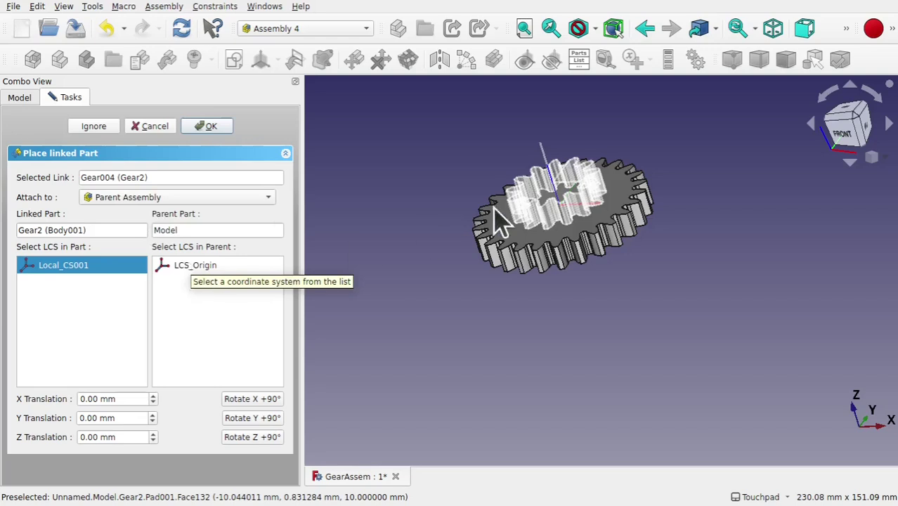
click(187, 281)
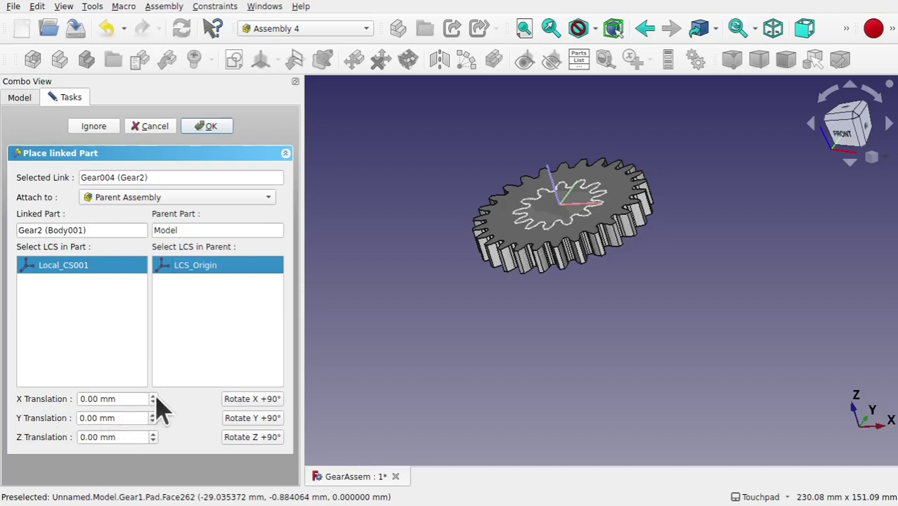
Set the linked Gear2's X translation to 49 mm to move it beside the large gear
scroll(155, 397, up, 16)
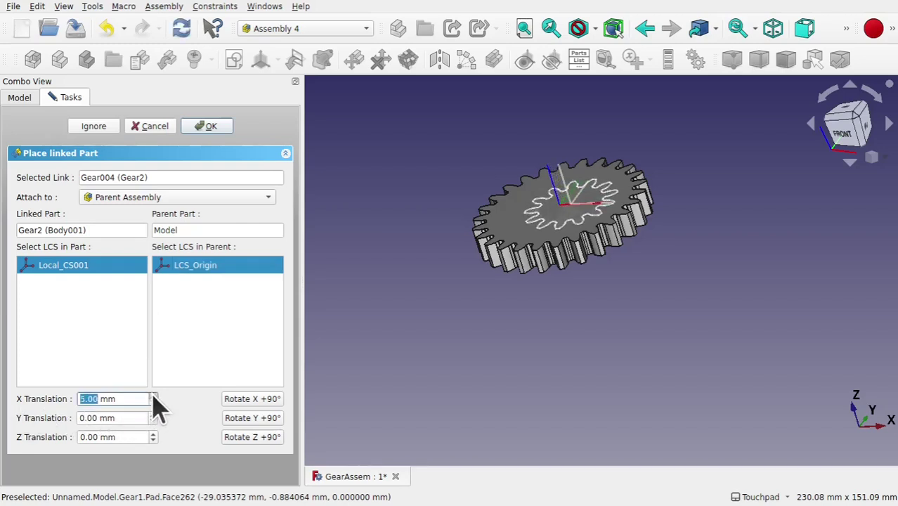
scroll(155, 399, up, 20)
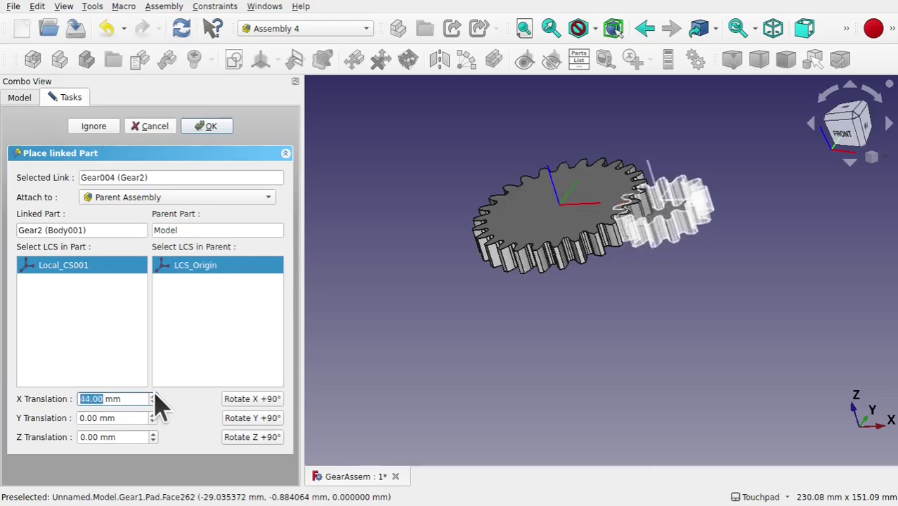
key(2)
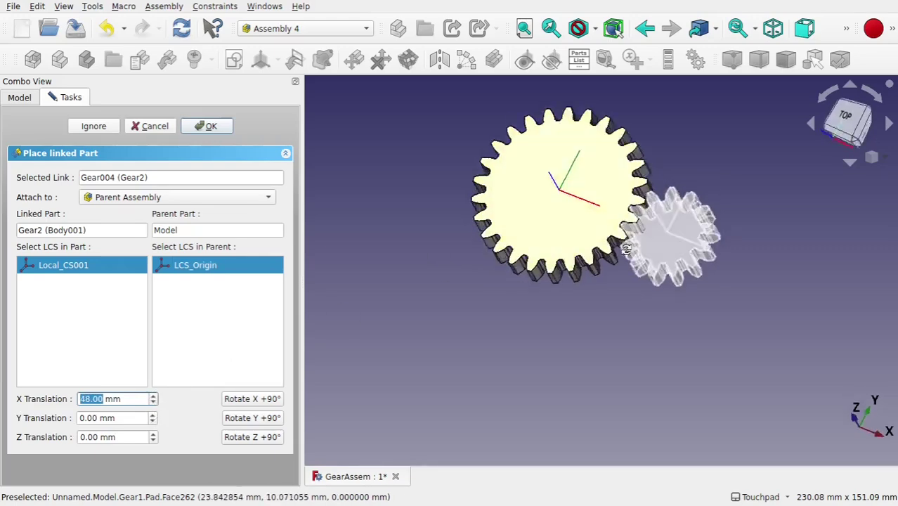
scroll(641, 243, up, 2)
scroll(641, 243, up, 3)
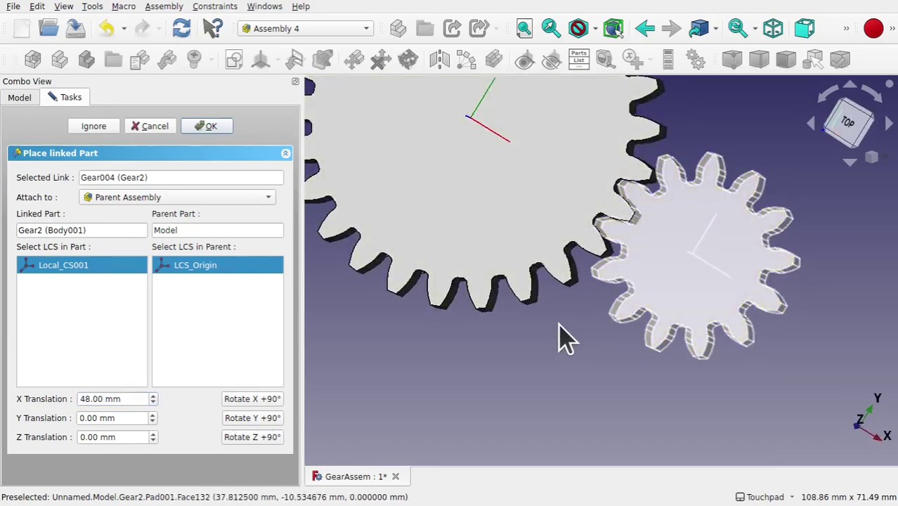
double_click(87, 399)
alt+drag(632, 295, 307, 377)
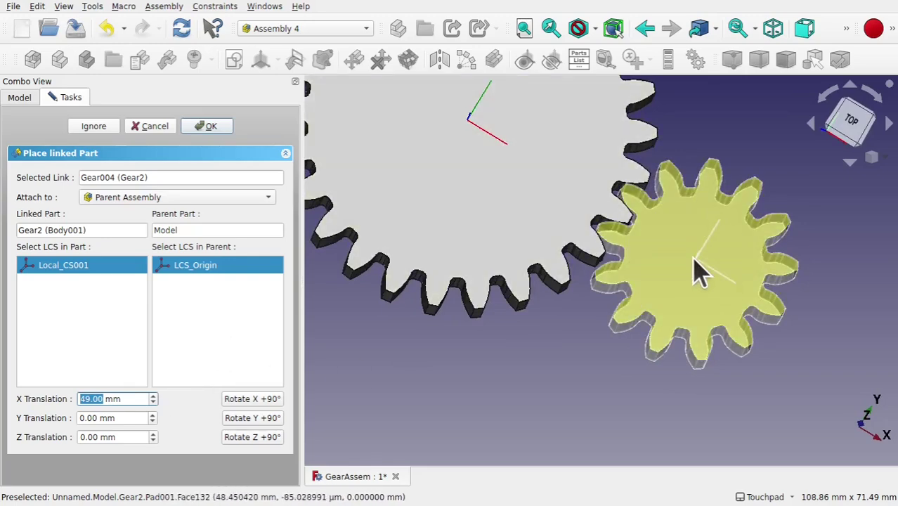
Set the linked Gear2's Y translation to 4 mm and X translation to 48 mm, and confirm the placement
click(114, 418)
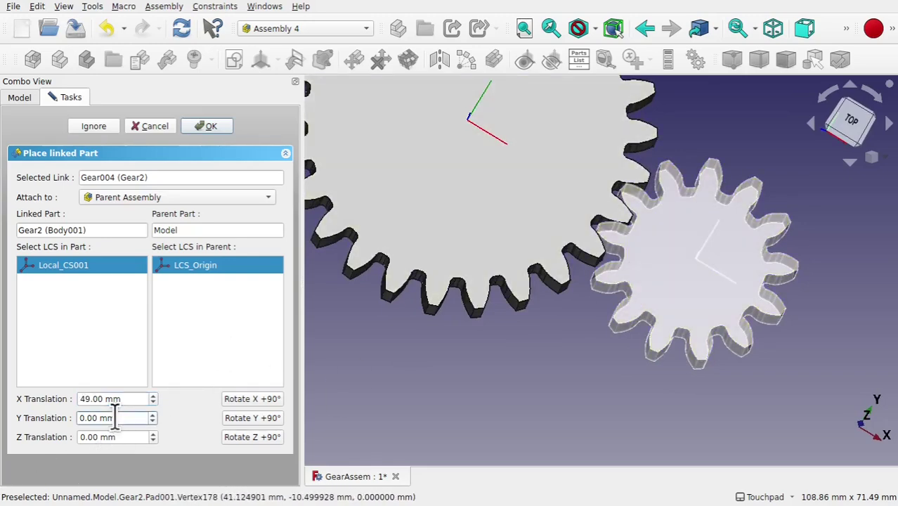
scroll(114, 417, up, 5)
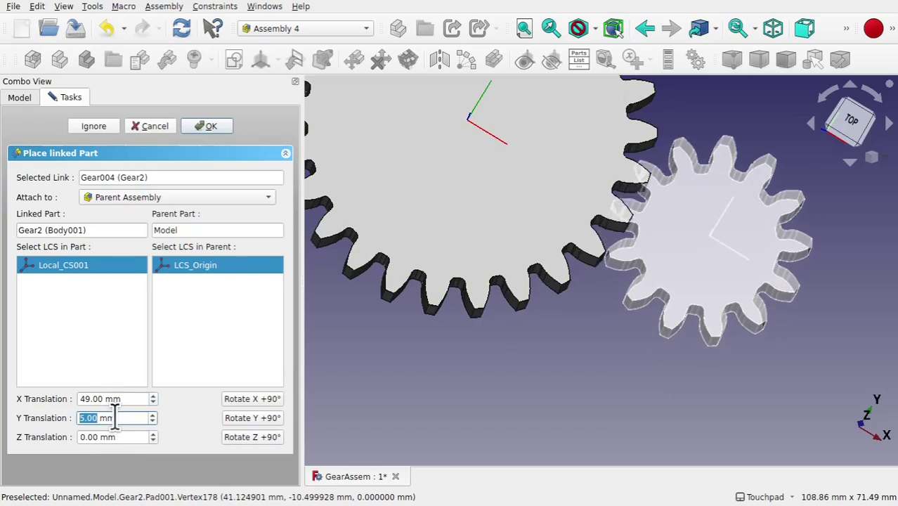
scroll(114, 417, down, 1)
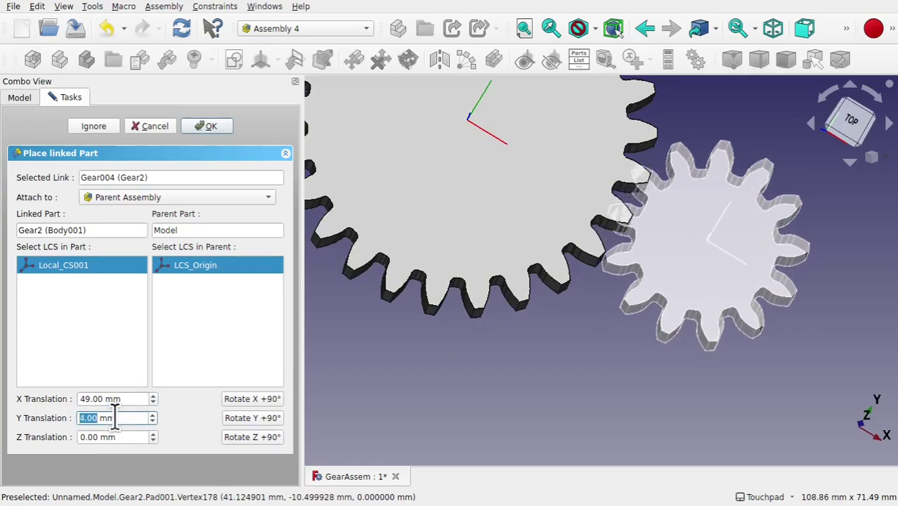
click(118, 398)
scroll(118, 399, down, 1)
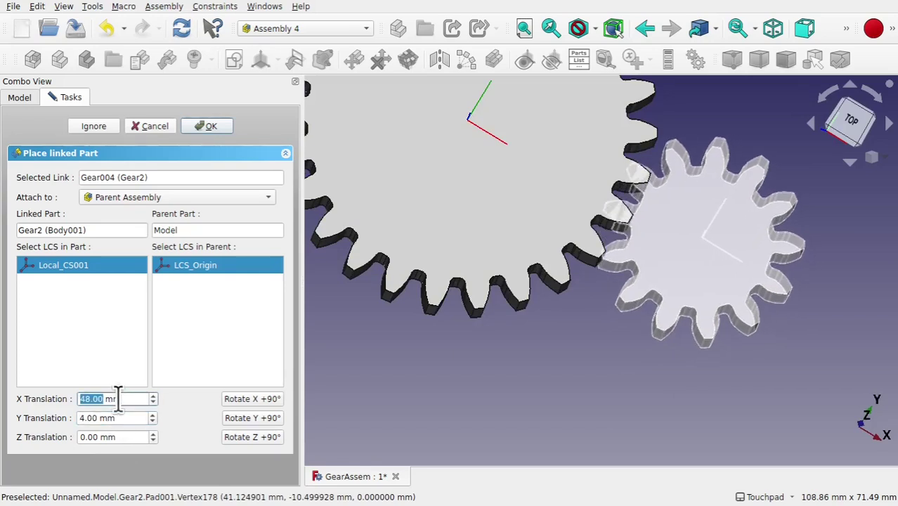
middle_drag(440, 326, 632, 158)
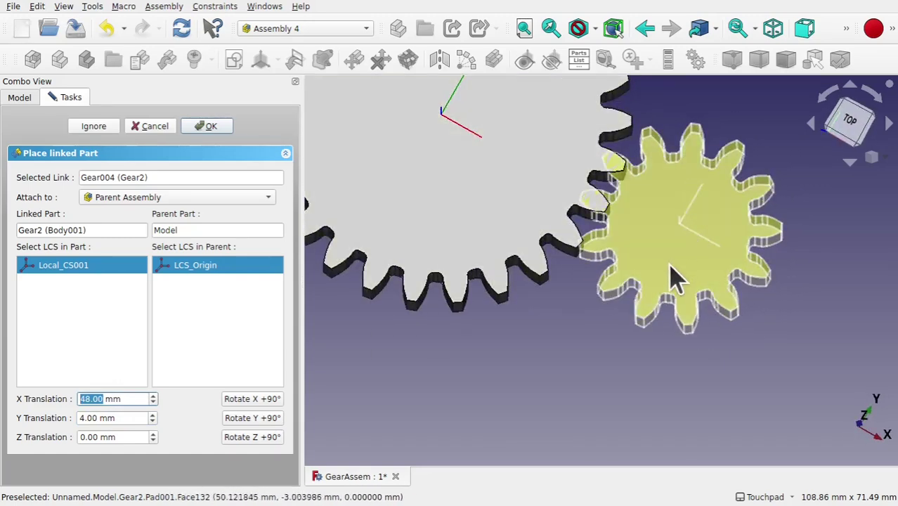
click(216, 129)
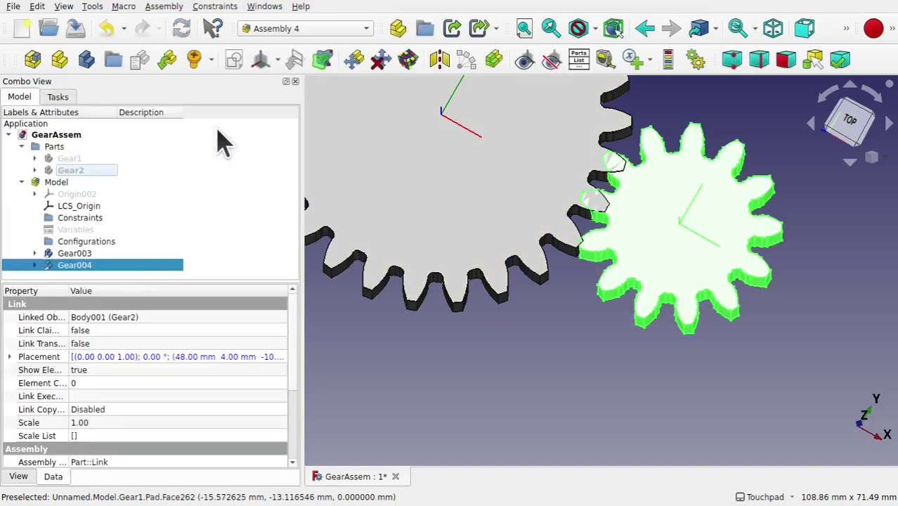
Enlarge the 3D view area and expand the linked Gear1 in the model tree to inspect its Local_CS
click(568, 306)
scroll(568, 306, down, 2)
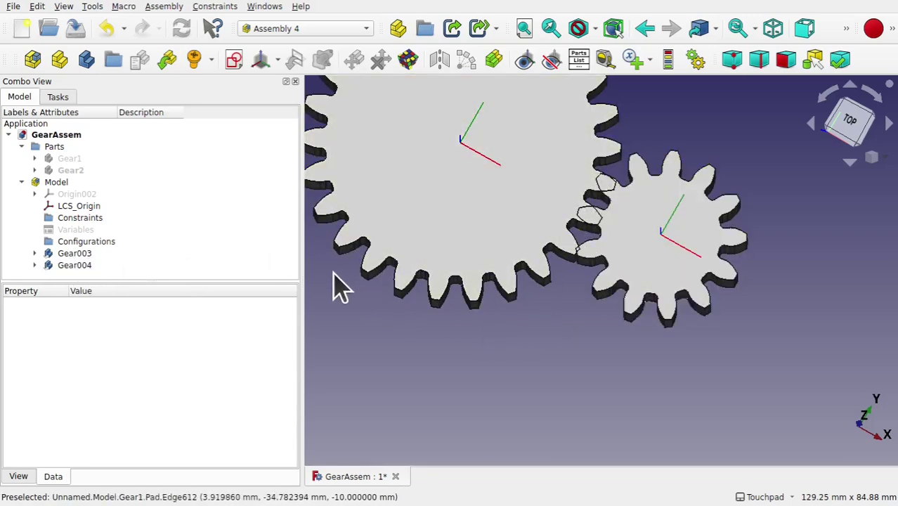
drag(300, 271, 151, 277)
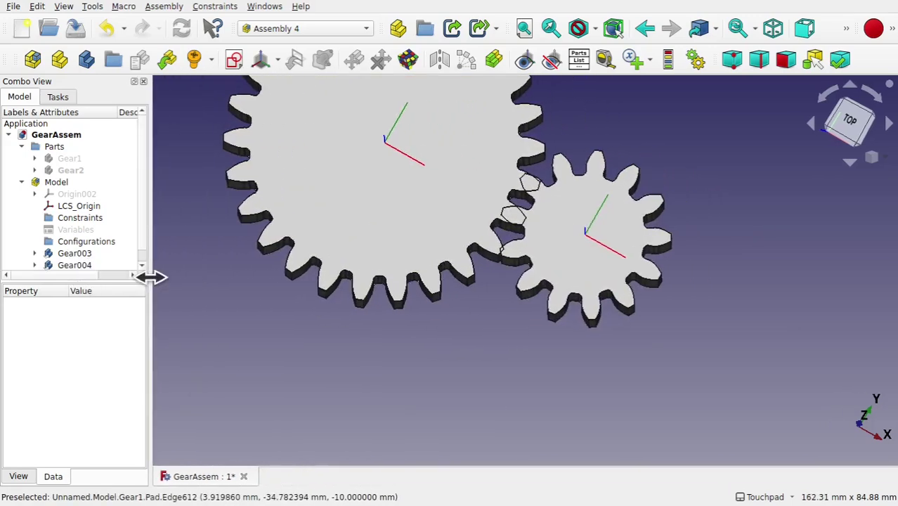
alt+drag(475, 294, 490, 322)
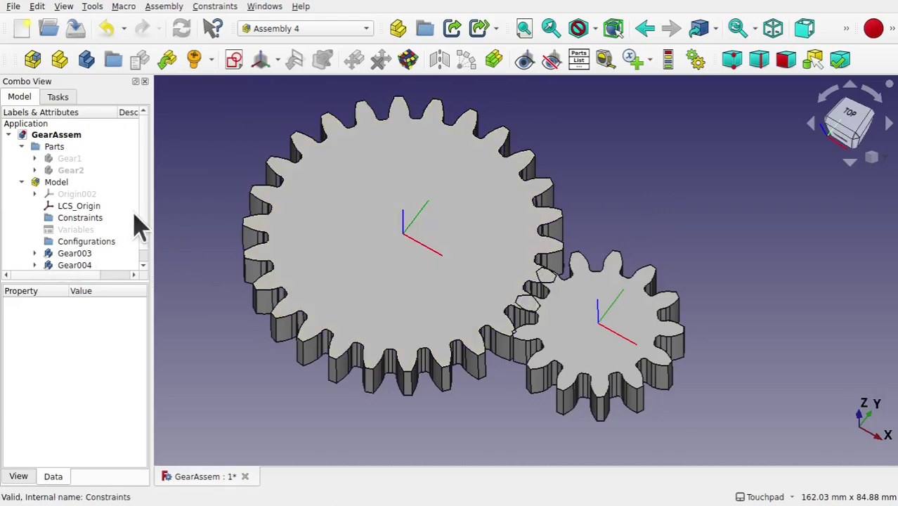
scroll(144, 232, down, 1)
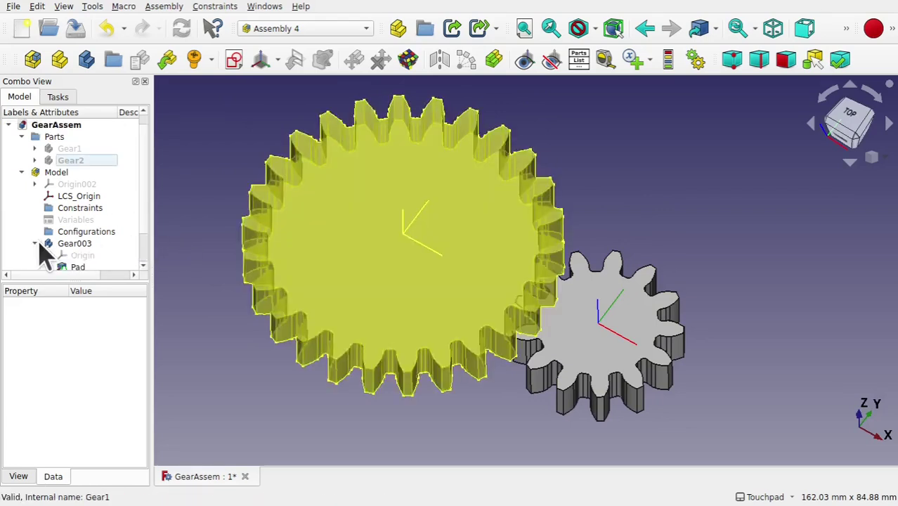
scroll(146, 226, down, 3)
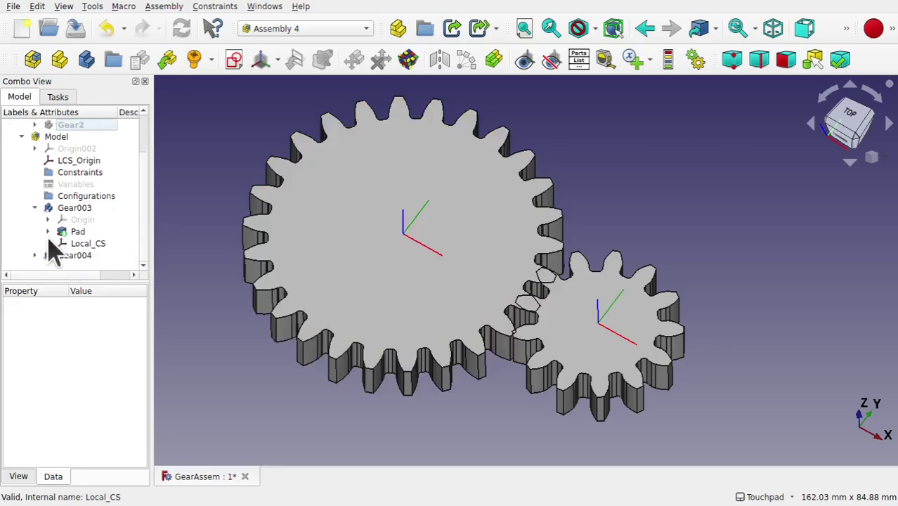
Inspect the large gear's InvoluteGear1 parameters, widening the property columns enough to read the full names
click(47, 232)
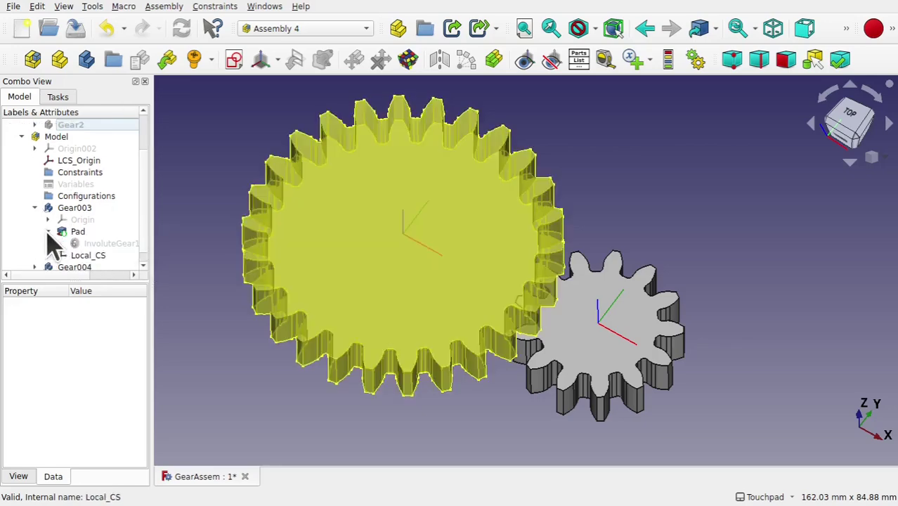
click(102, 243)
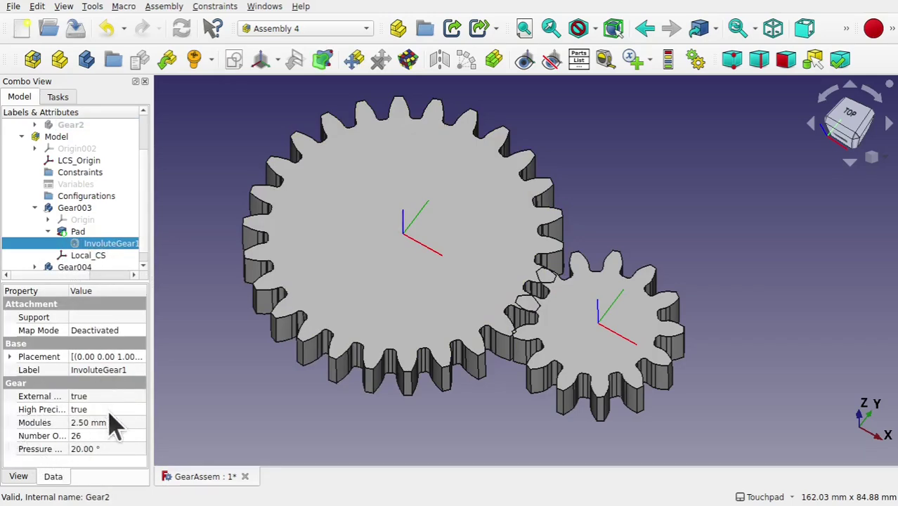
drag(150, 404, 204, 406)
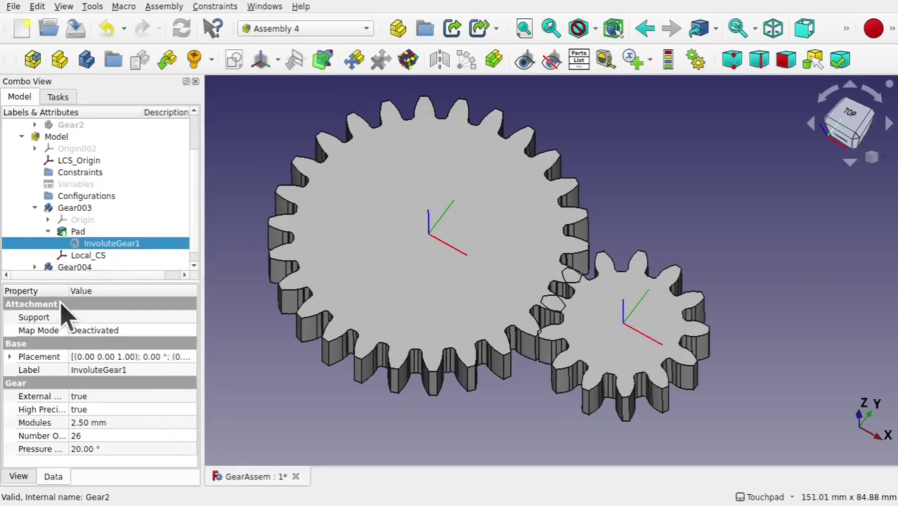
drag(67, 290, 95, 290)
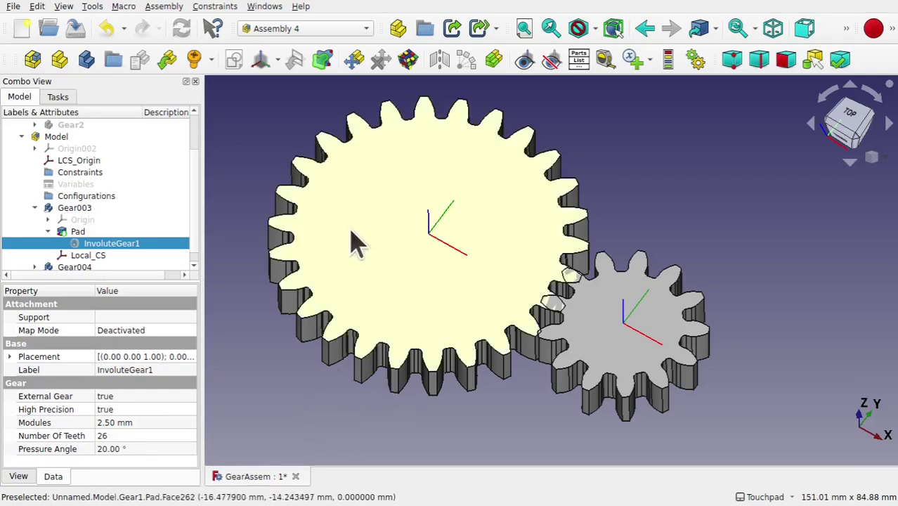
middle_drag(469, 376, 571, 235)
middle_drag(544, 291, 538, 358)
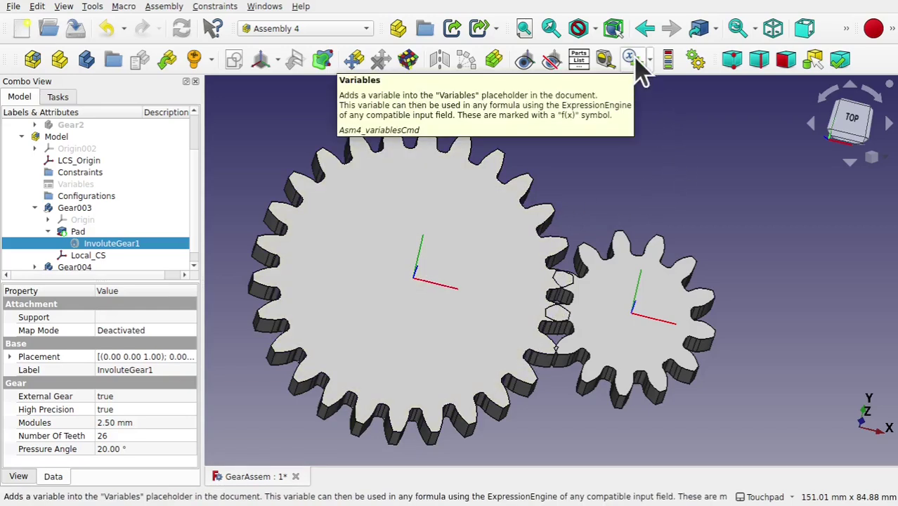
Add a Float variable named Rotate with value 0 and check it in the assembly's Variables container
click(165, 7)
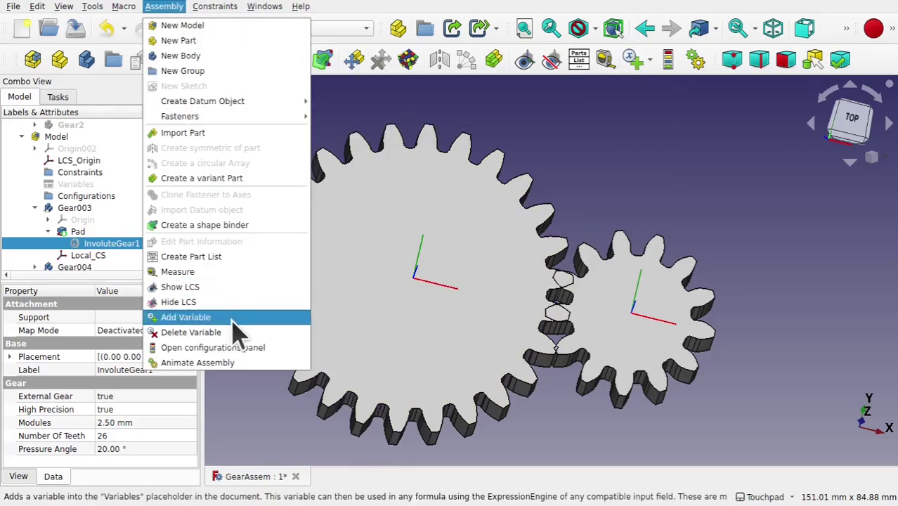
click(211, 317)
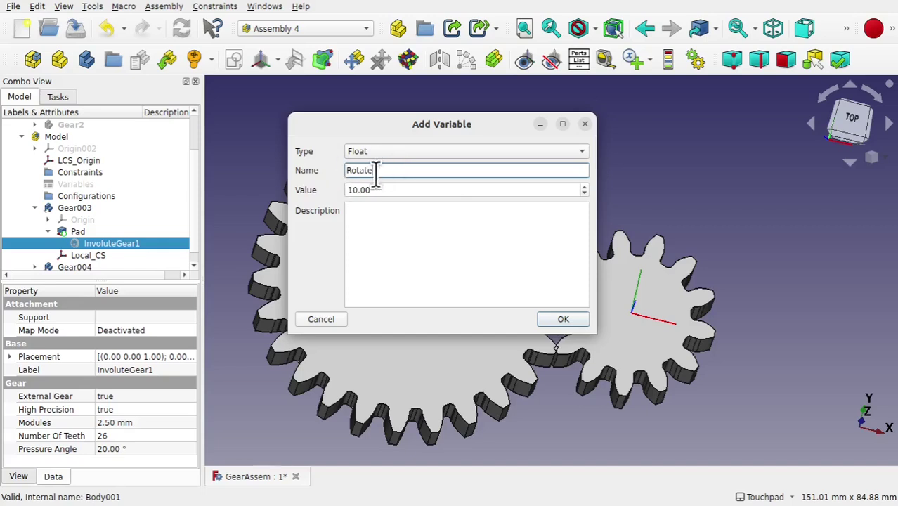
key(Tab)
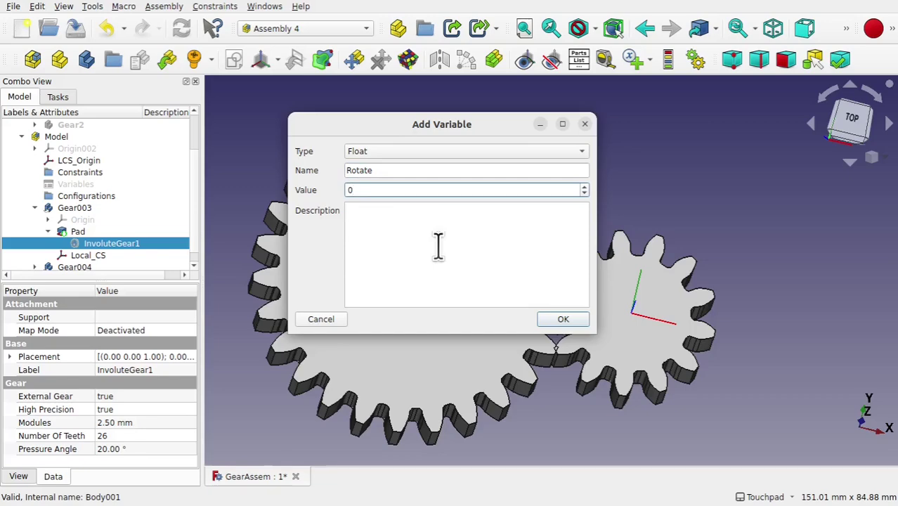
click(563, 320)
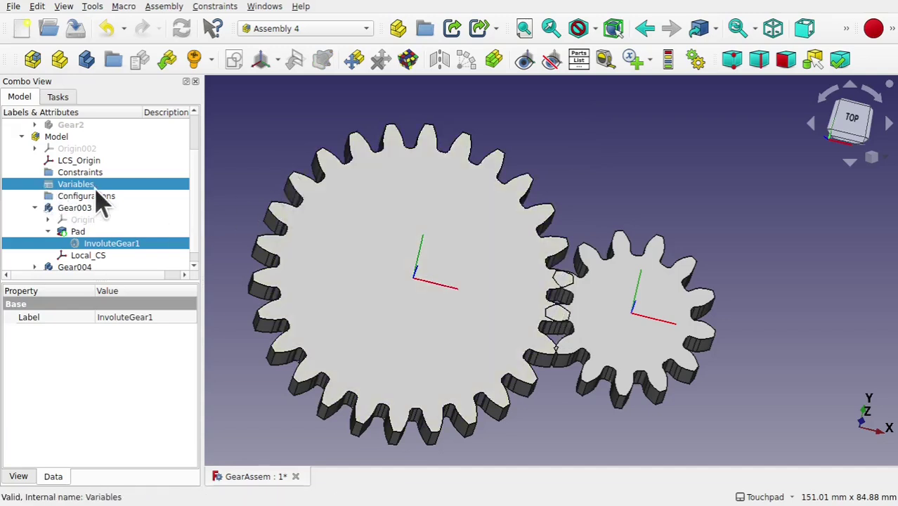
click(96, 186)
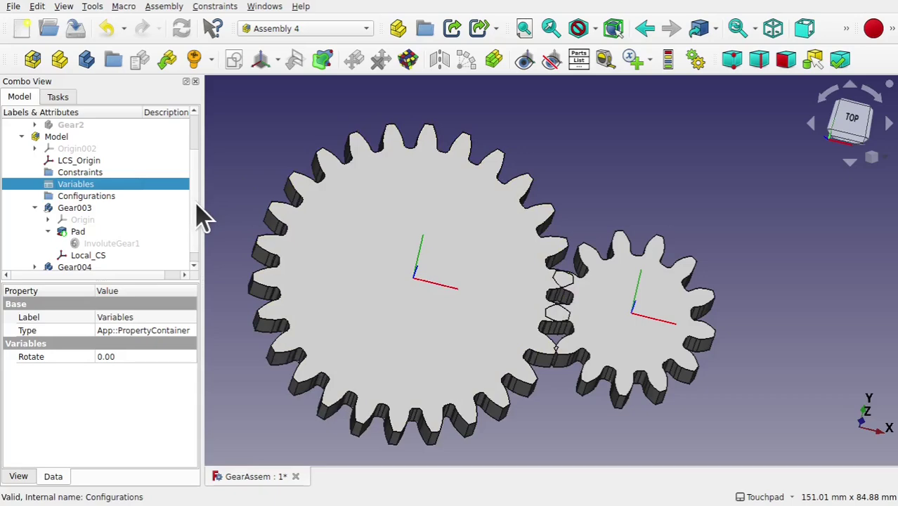
Select the linked large gear Gear003 and expand its Placement properties
scroll(201, 232, down, 1)
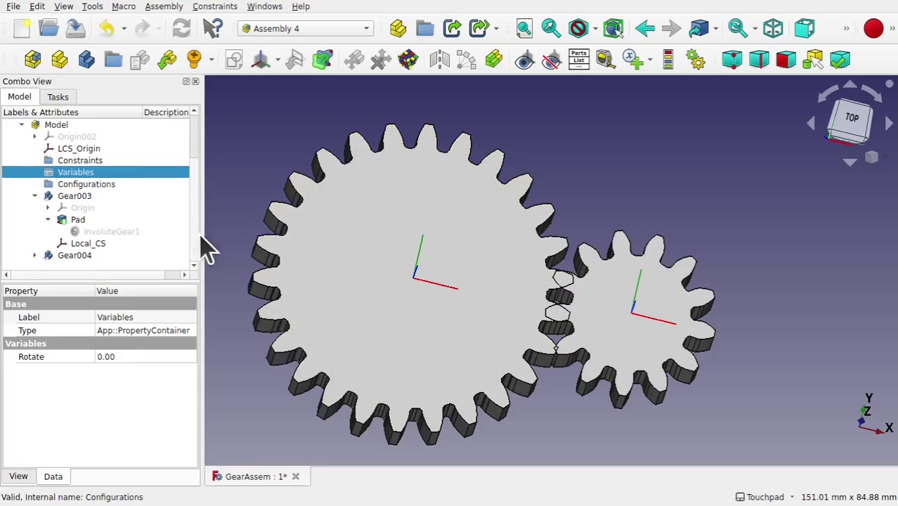
click(79, 198)
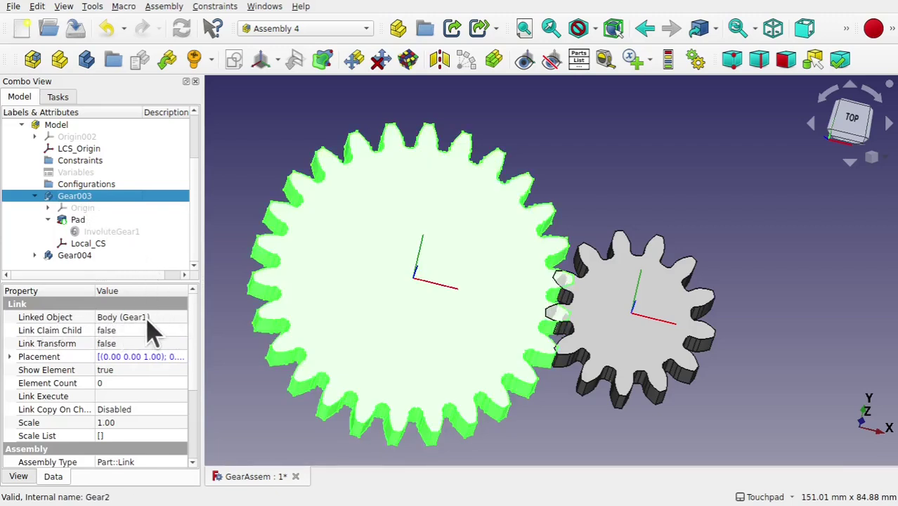
click(10, 356)
Try to set the large gear's placement angle directly to 2°
click(125, 373)
click(137, 370)
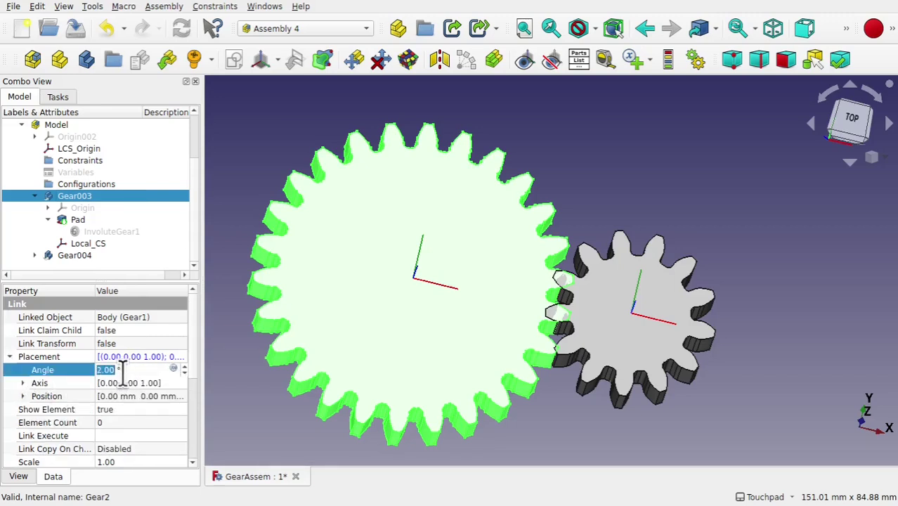
click(131, 412)
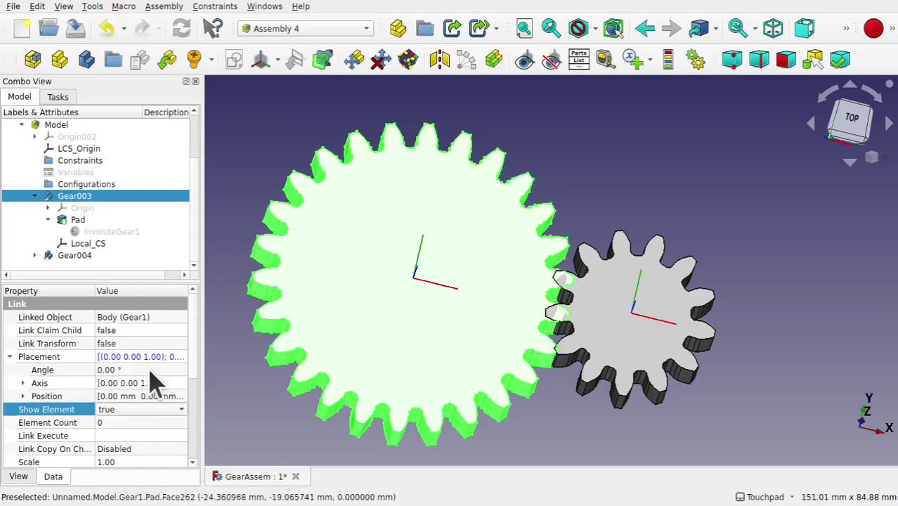
Drive Gear003's placement angle with the expression Variables.Rotate
click(110, 370)
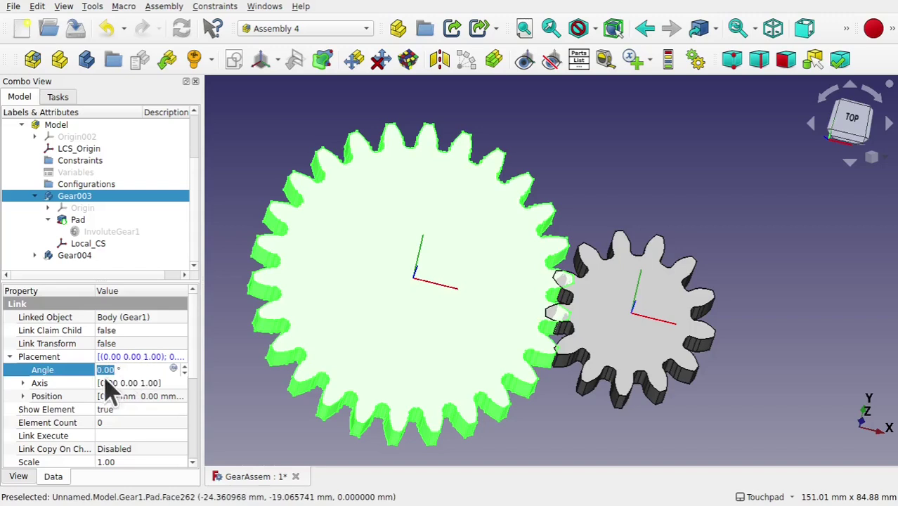
click(174, 369)
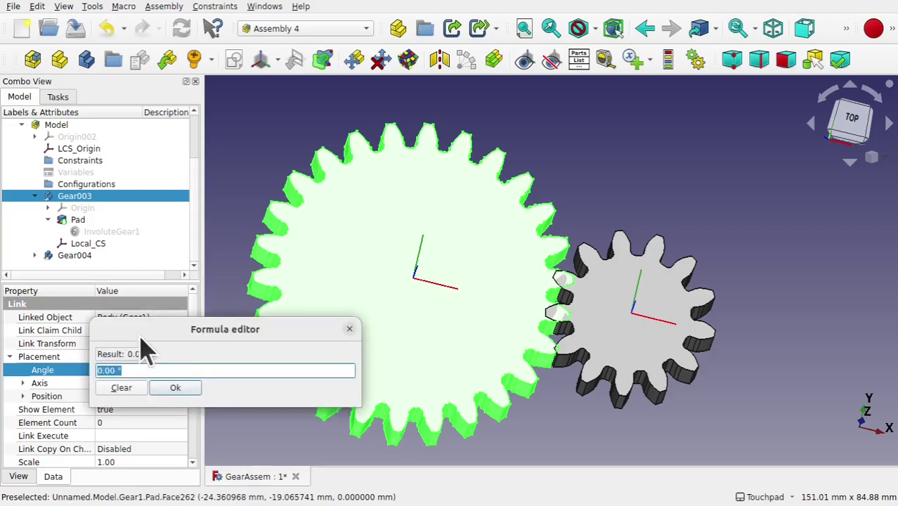
drag(139, 325, 259, 333)
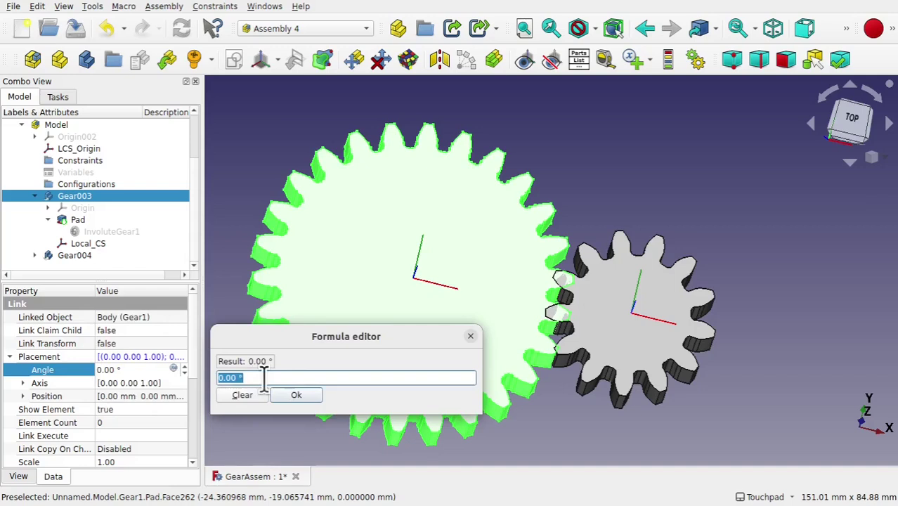
text(Vara)
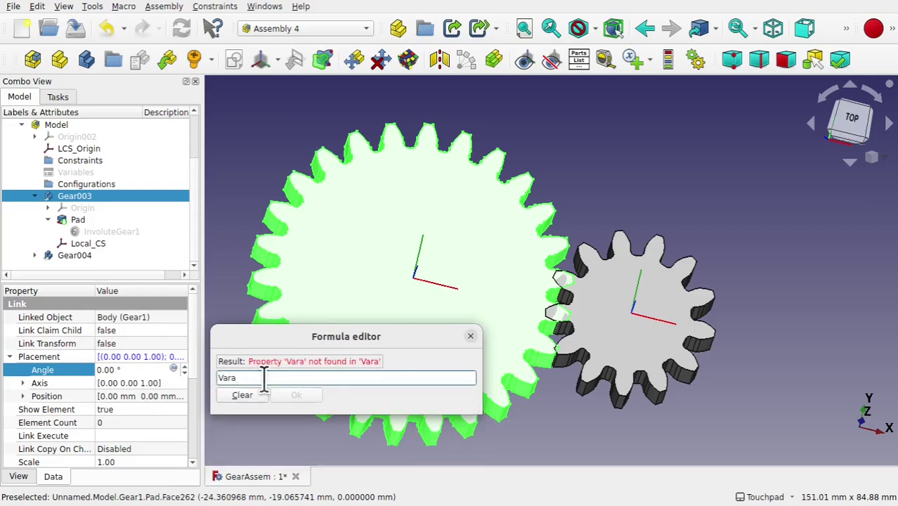
key(BackSpace)
click(274, 388)
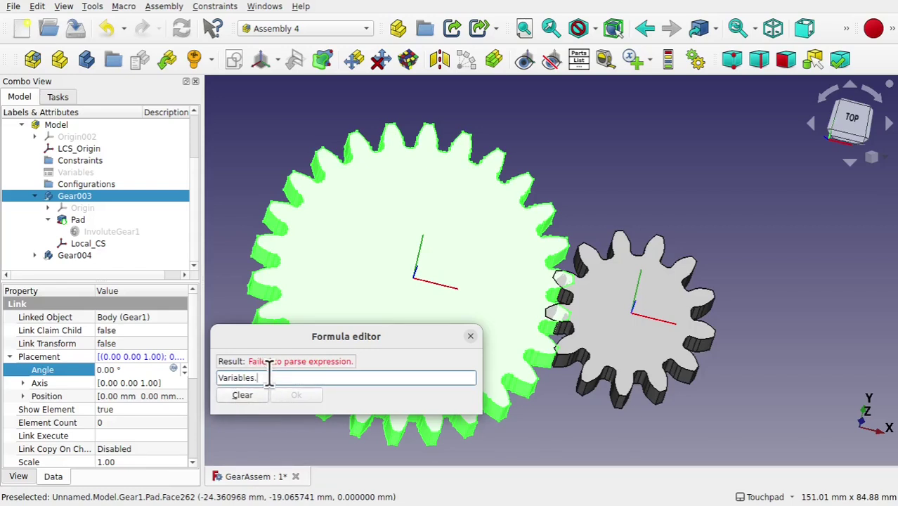
text(R)
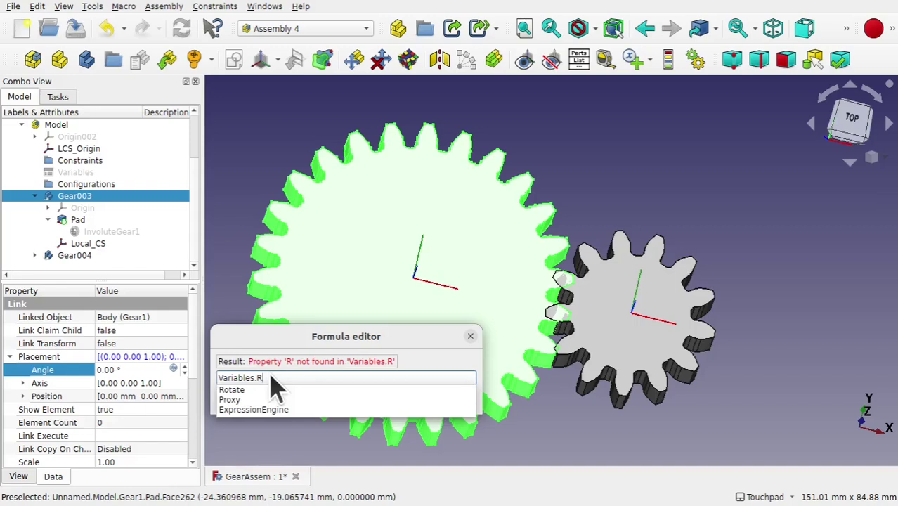
click(236, 392)
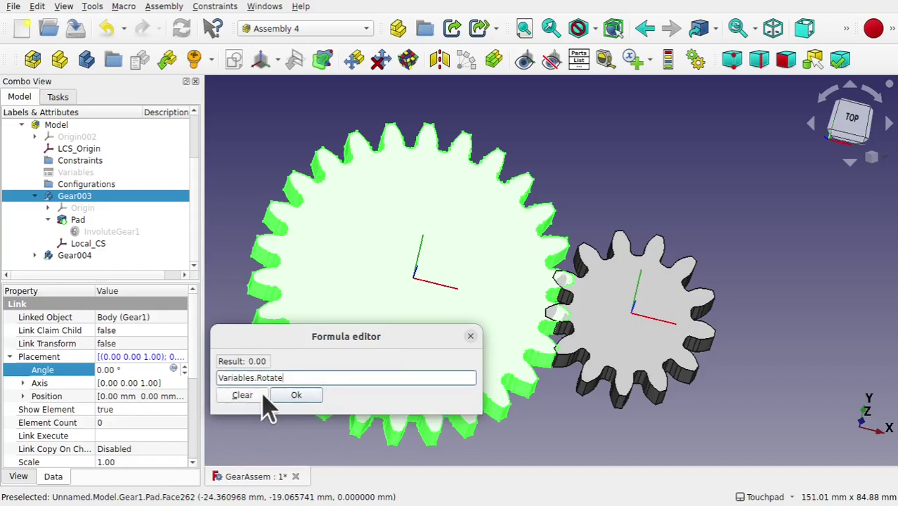
click(298, 396)
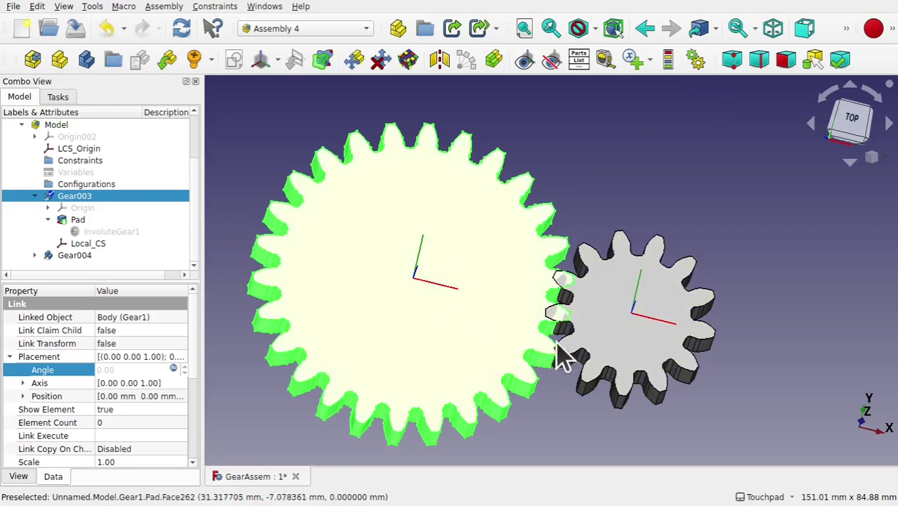
Set up an Animate Assembly run on the Rotate variable with a range end of 360
click(694, 60)
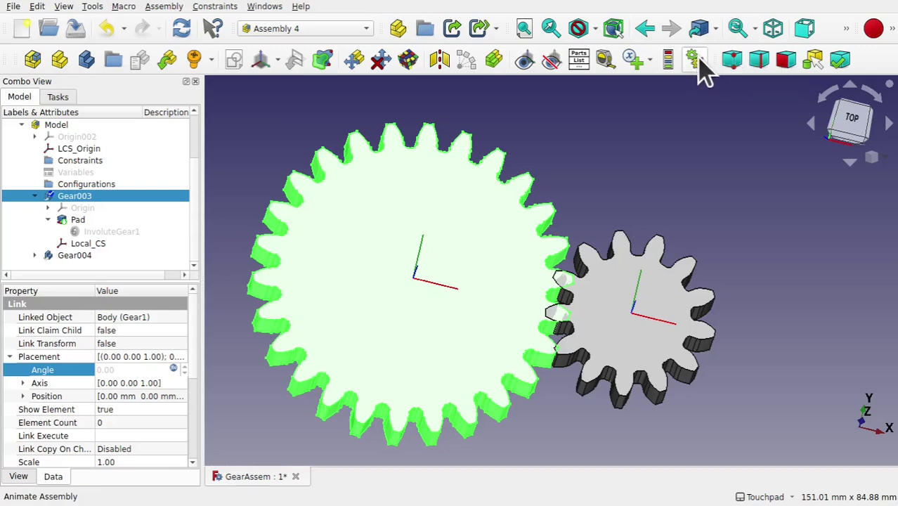
click(697, 59)
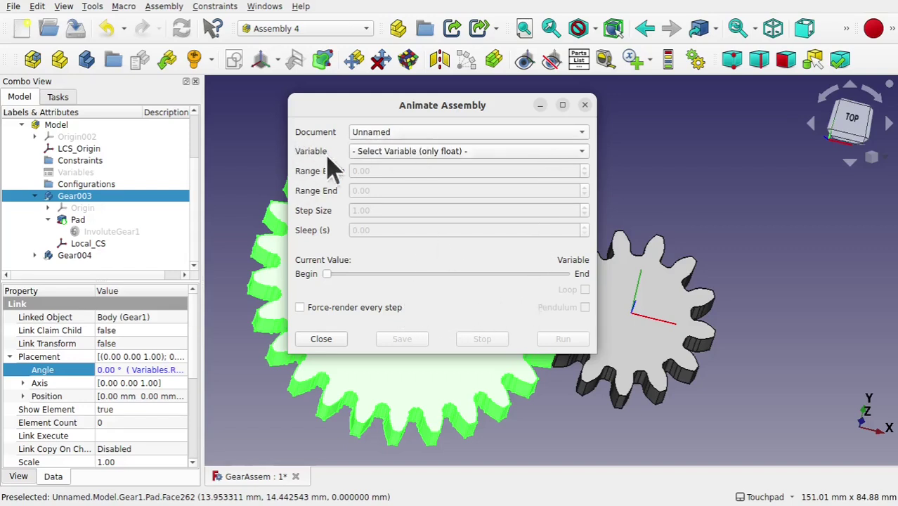
click(416, 154)
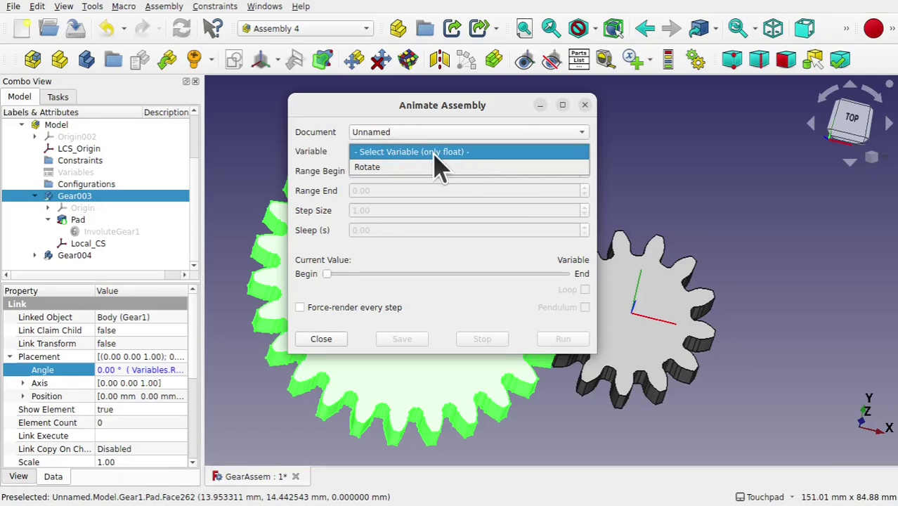
click(379, 168)
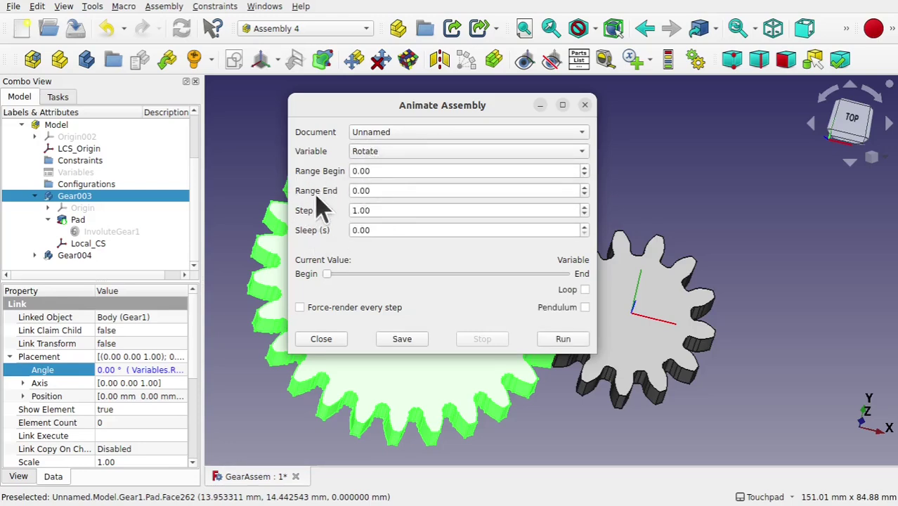
drag(388, 191, 331, 191)
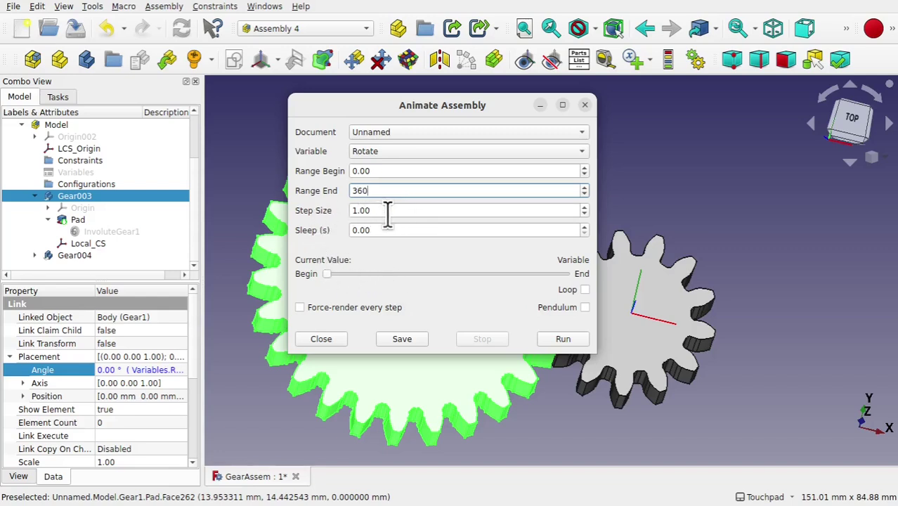
click(387, 211)
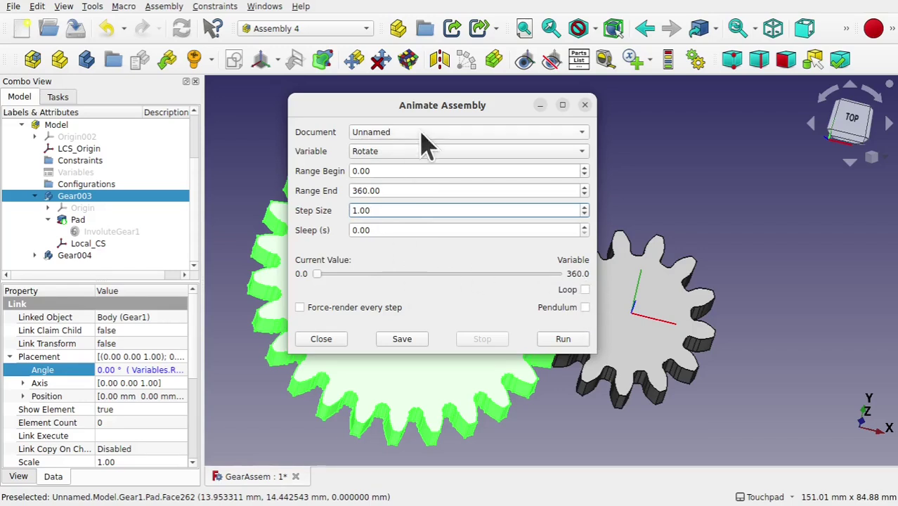
Run the Rotate animation with the gears in view, then stop it partway and close the animation dialog
drag(373, 105, 638, 110)
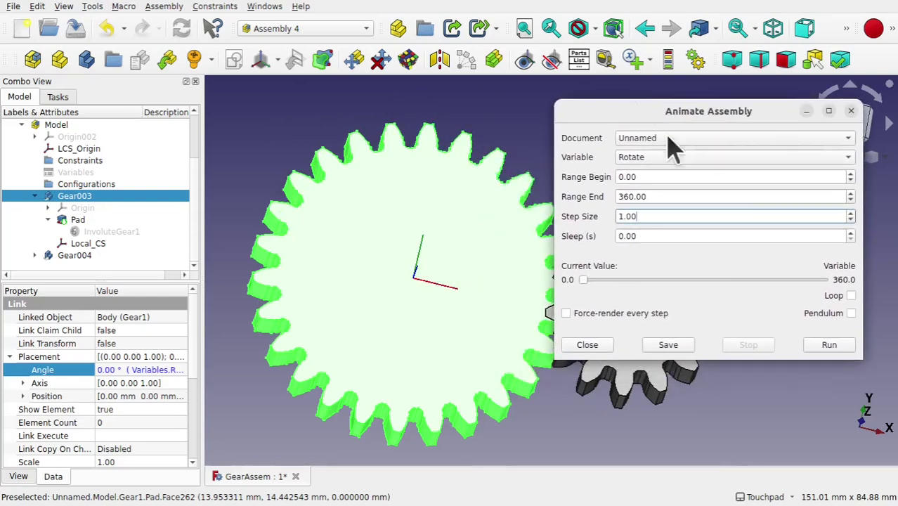
click(823, 345)
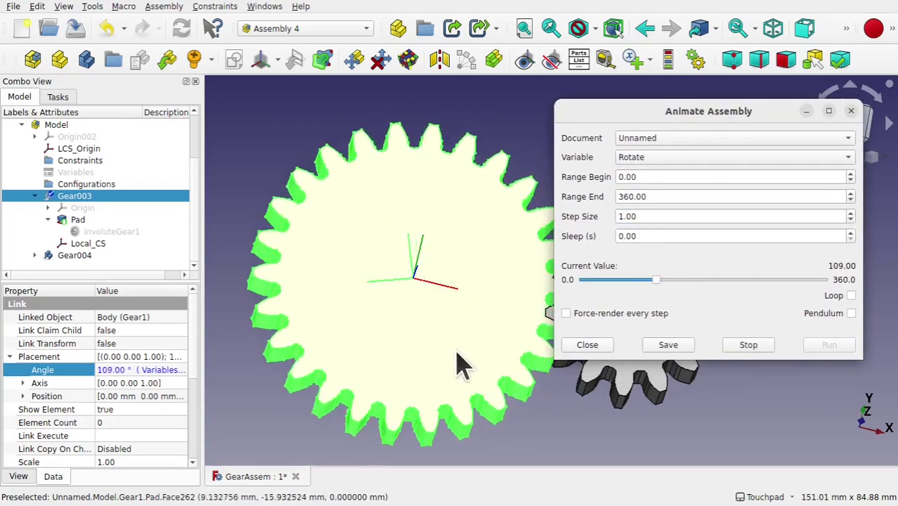
click(743, 346)
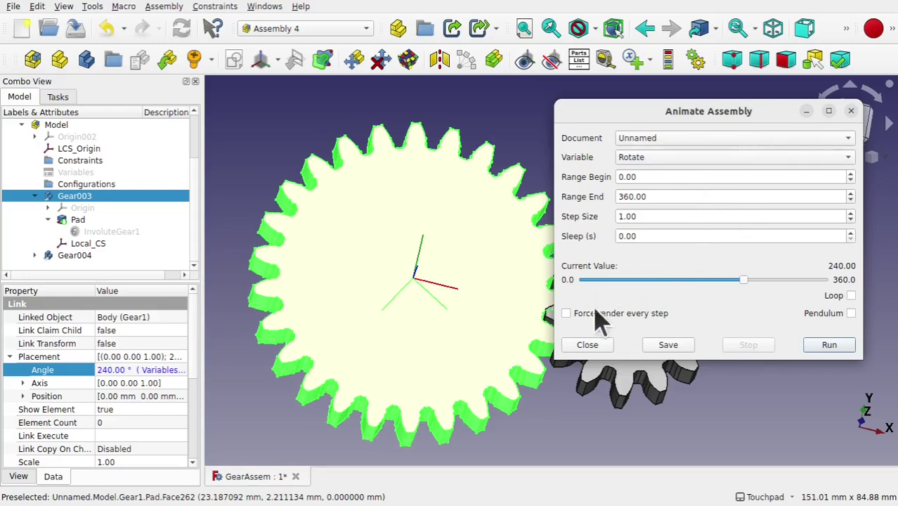
click(587, 344)
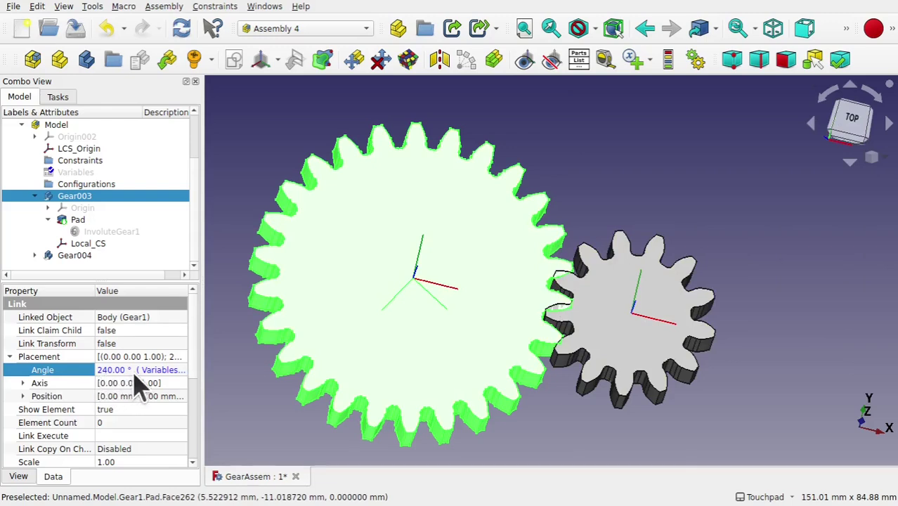
Reset the Rotate variable in the assembly's Variables container to 0
click(76, 172)
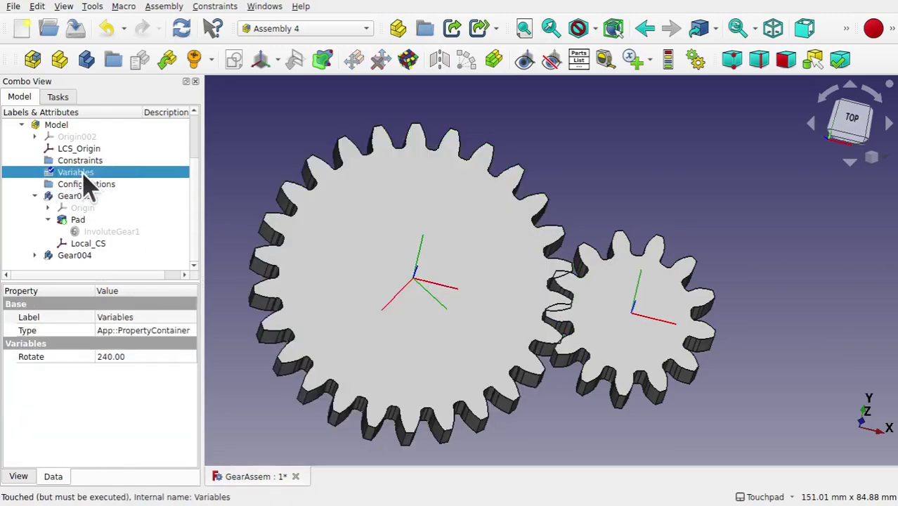
click(144, 356)
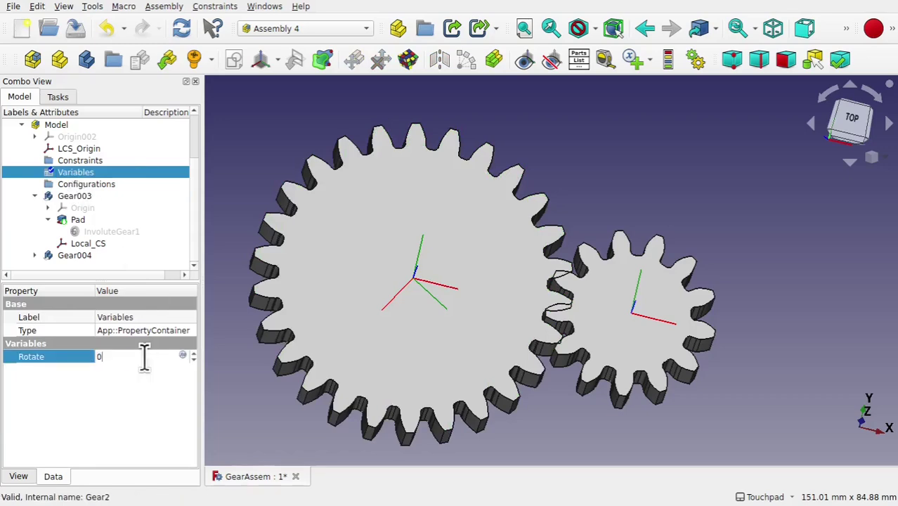
text(0)
key(Return)
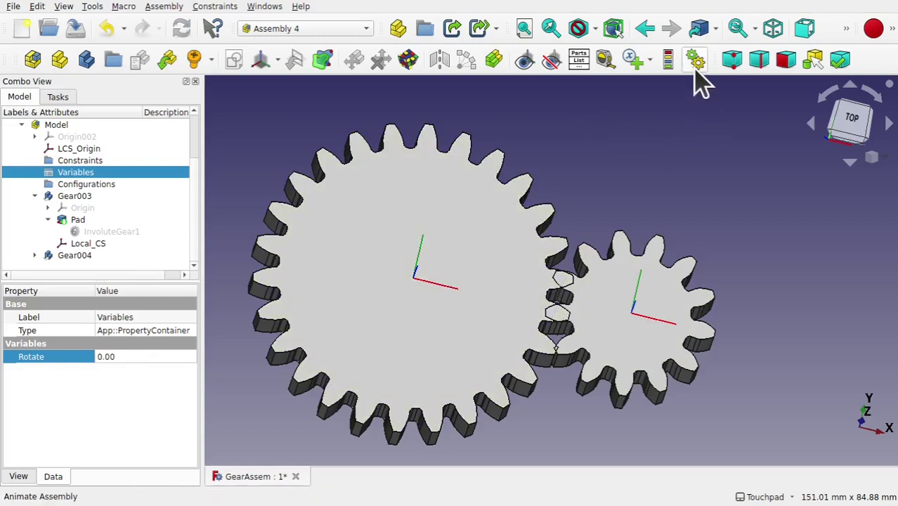
Reset the Animate Assembly current value for the Rotate variable to 0 and close the dialog
click(164, 7)
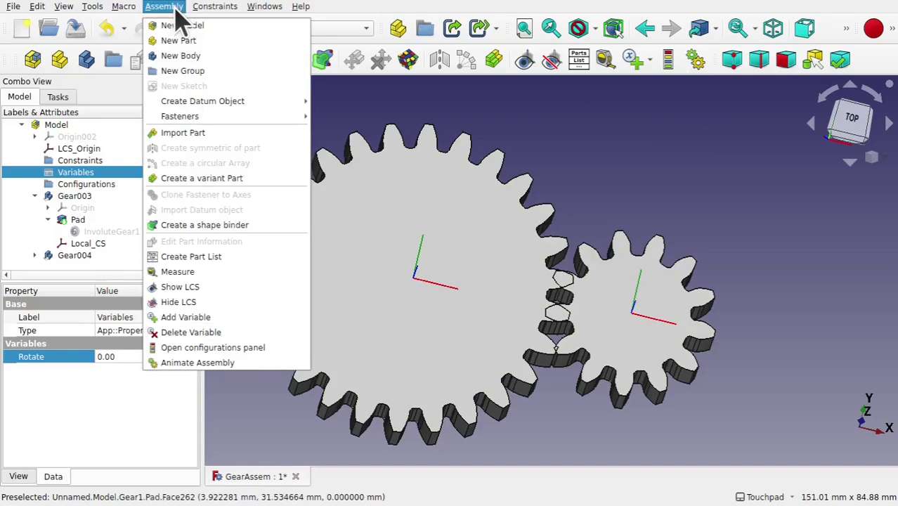
click(240, 364)
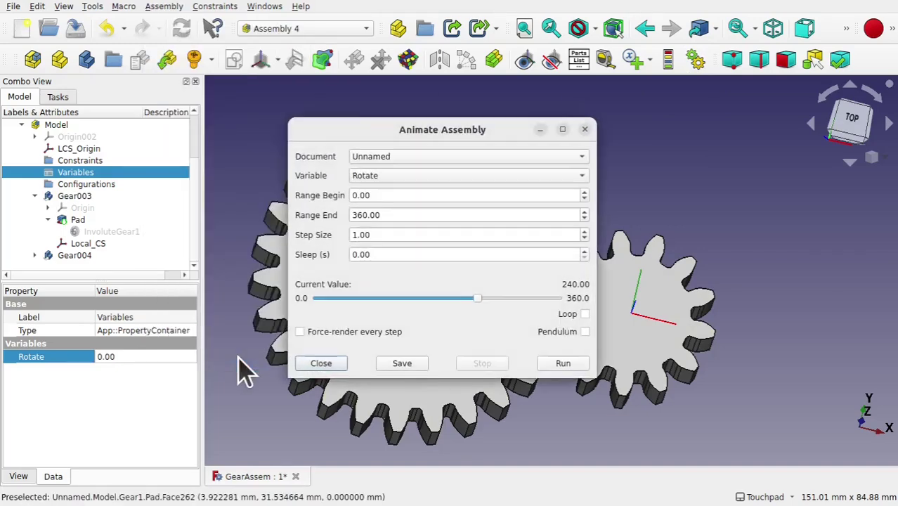
drag(480, 299, 302, 310)
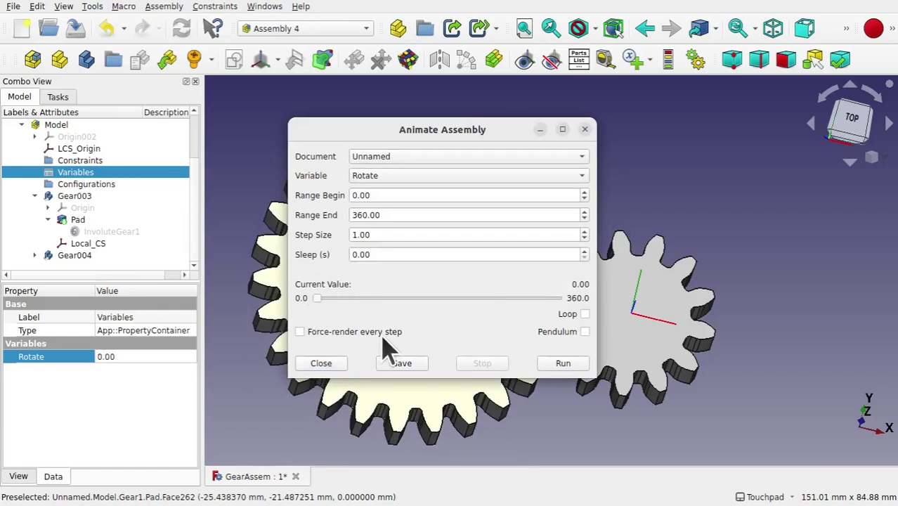
click(324, 367)
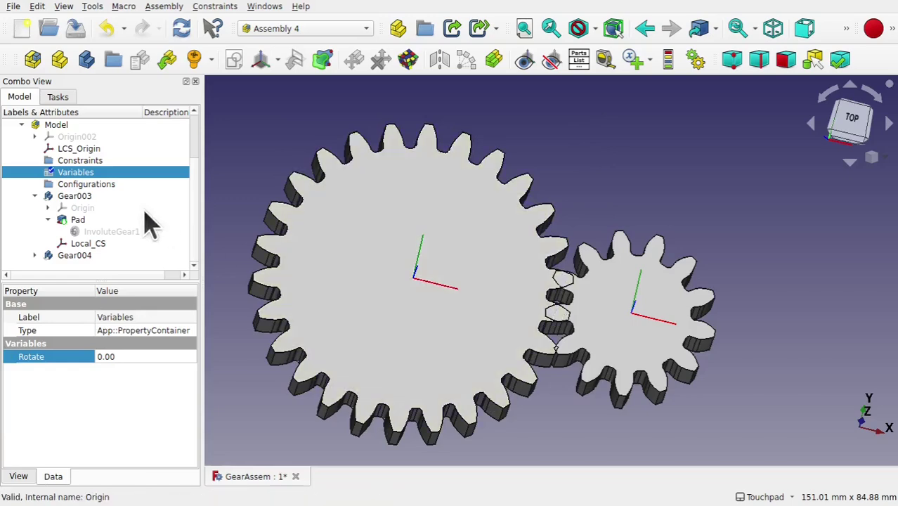
Open the formula editor for the placement angle of Gear004, the smaller gear
click(83, 199)
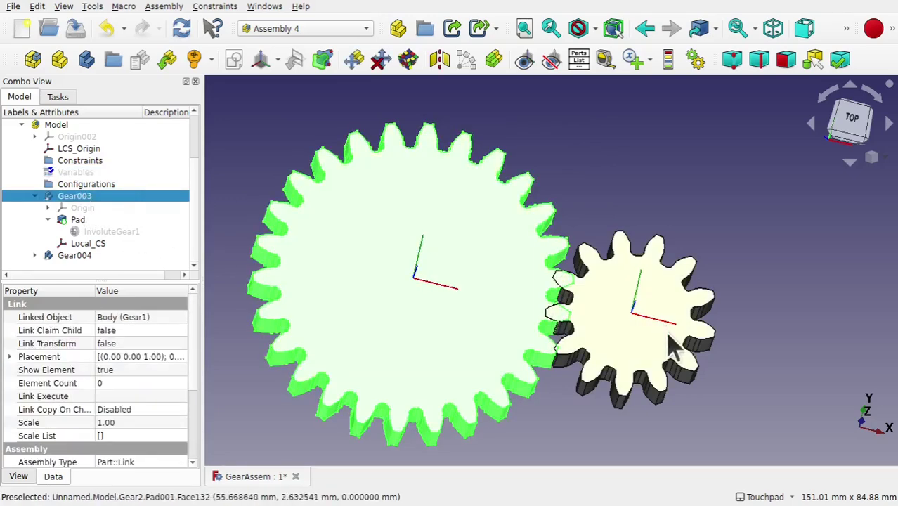
click(619, 344)
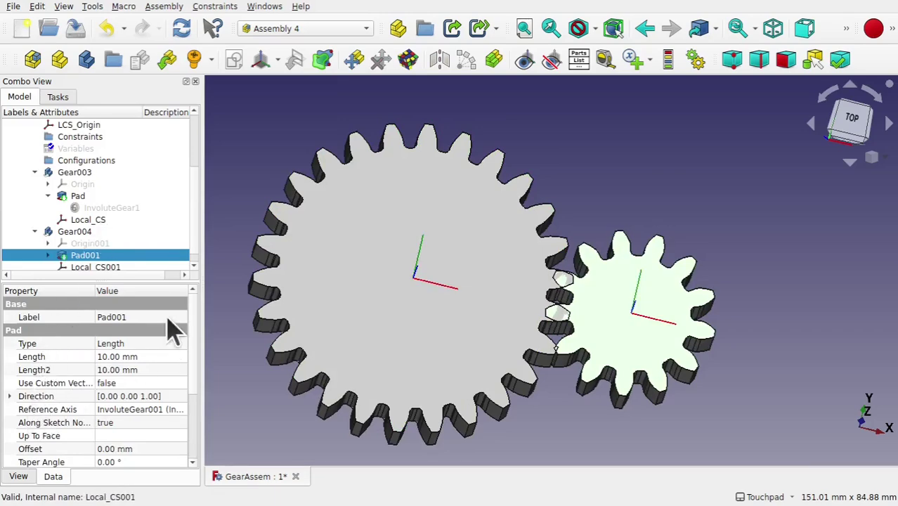
click(77, 232)
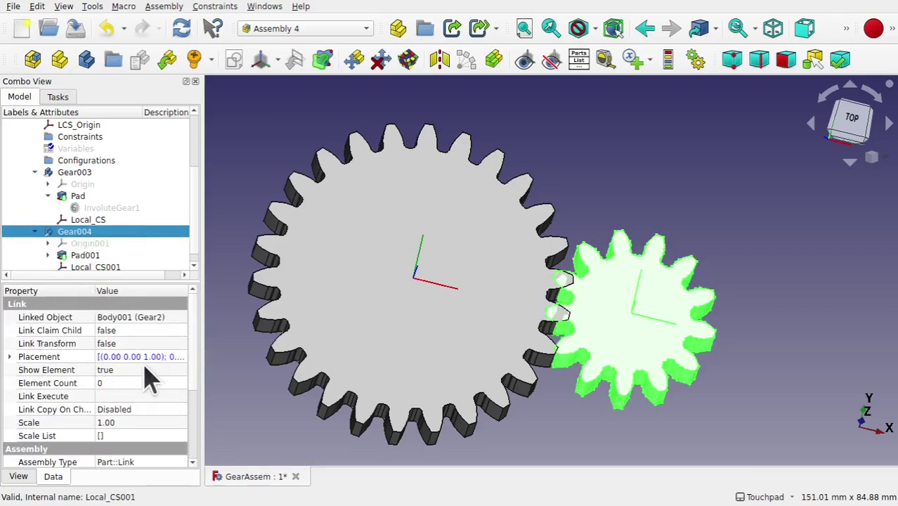
click(9, 357)
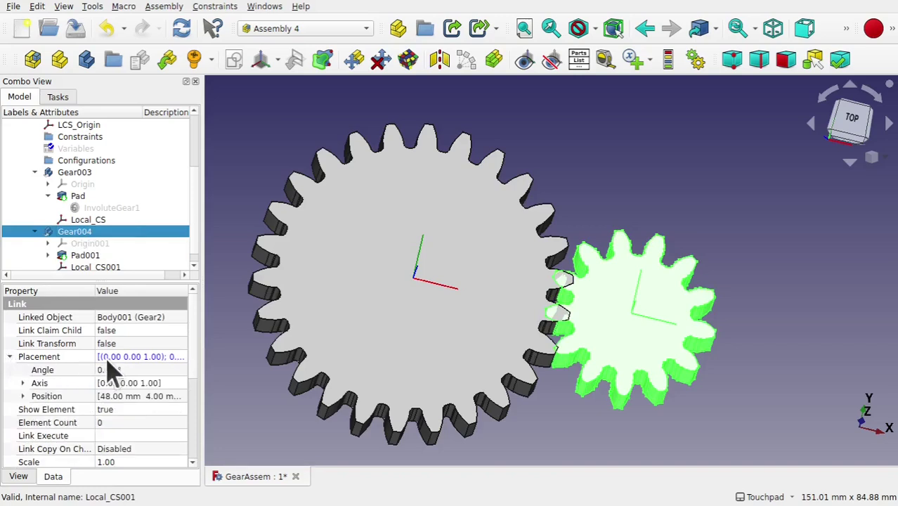
click(156, 370)
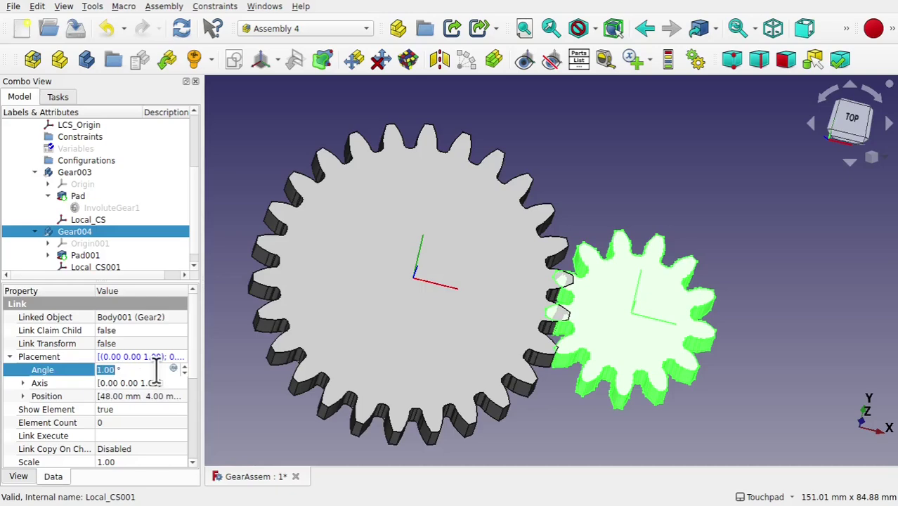
click(214, 401)
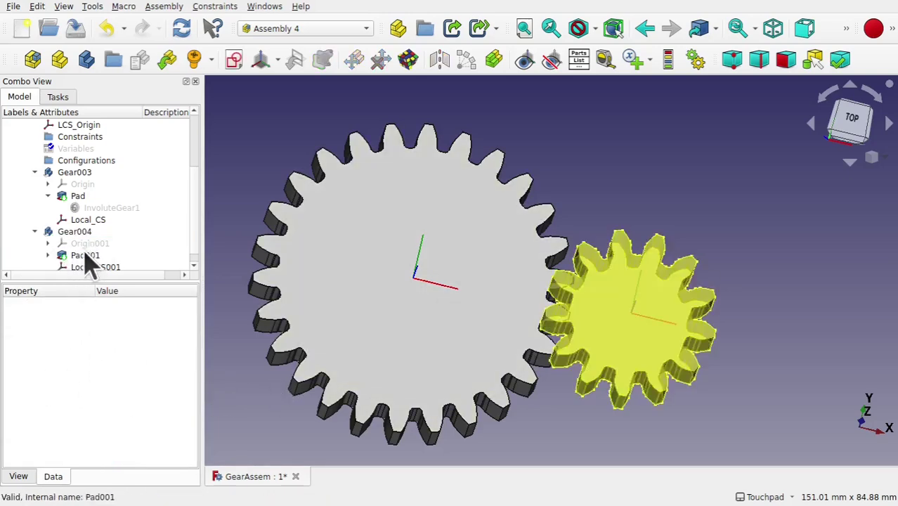
click(616, 301)
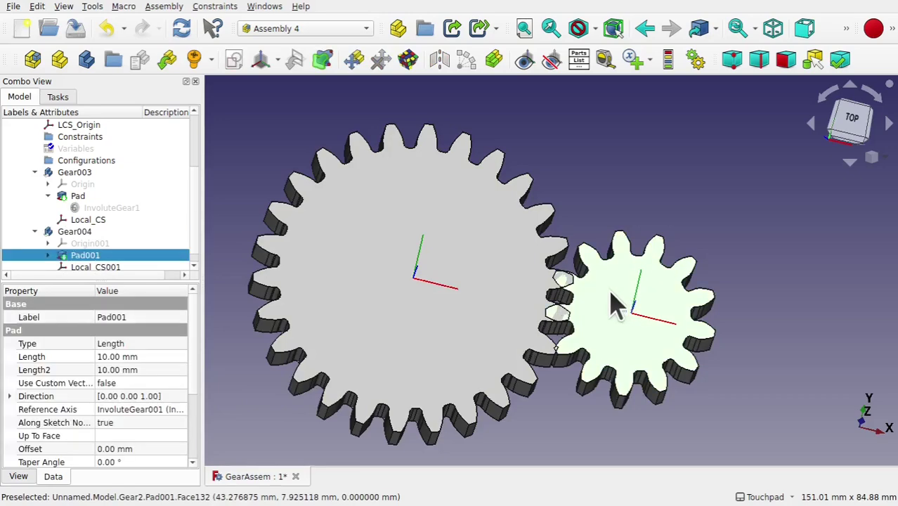
click(70, 234)
click(168, 370)
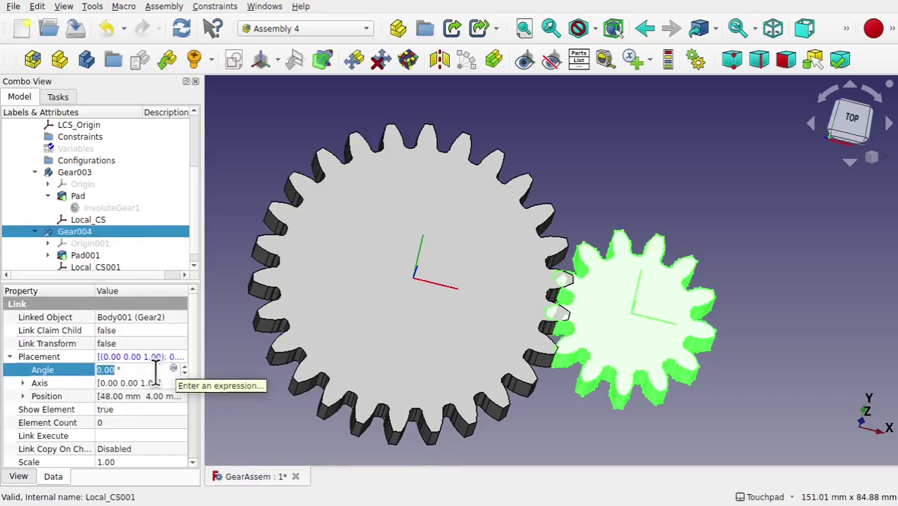
click(173, 369)
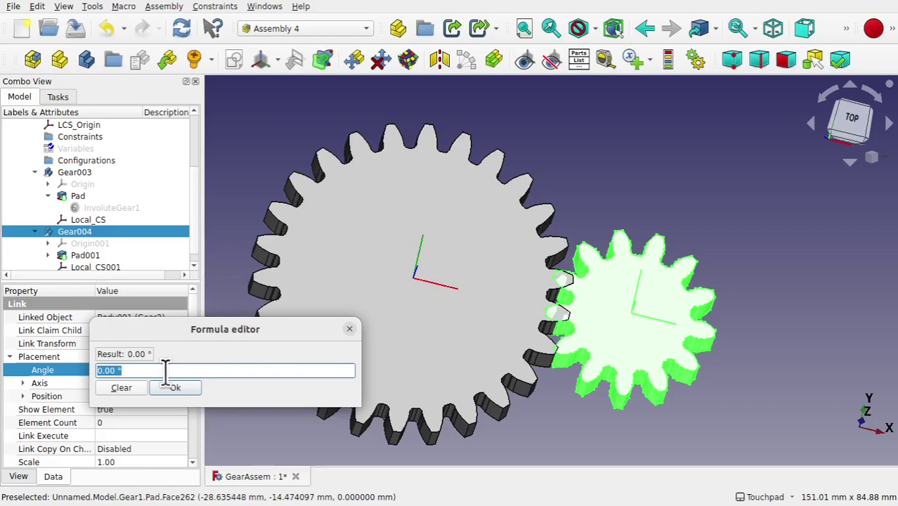
text(In)
key(Down)
key(Down)
key(Down)
key(Down)
key(Down)
key(Down)
key(Down)
key(Down)
key(Down)
key(Down)
key(Down)
key(Down)
key(Down)
key(Down)
key(Down)
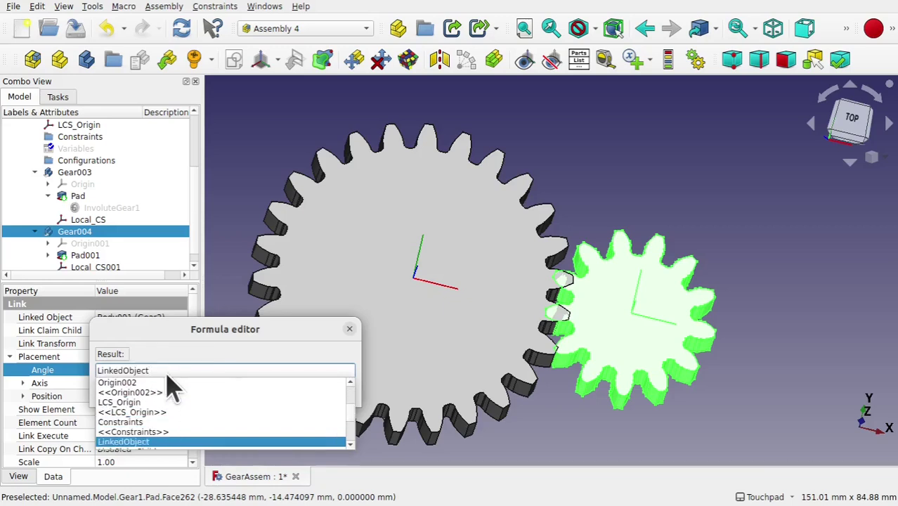
click(165, 370)
drag(165, 371, 66, 373)
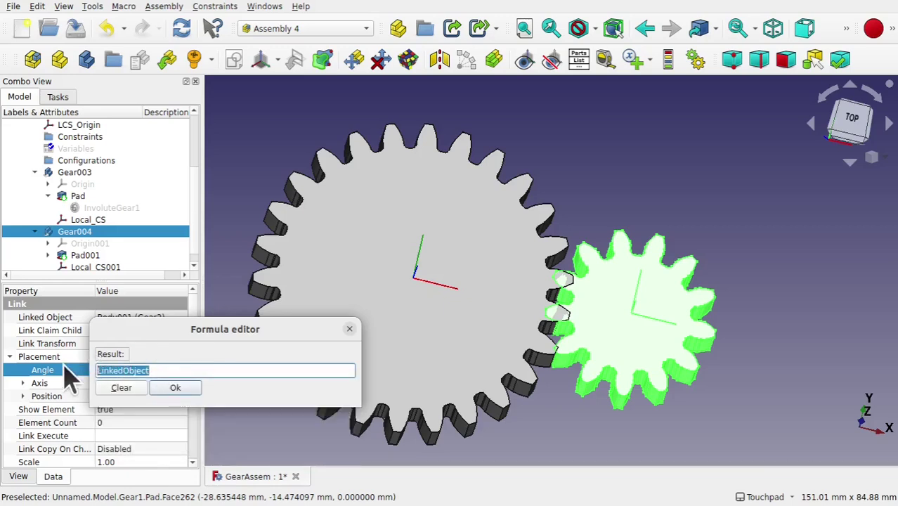
Enter <<InvoluteGear1>>.NumberOfTeeth as the expression for Gear004's placement angle
text(Involut)
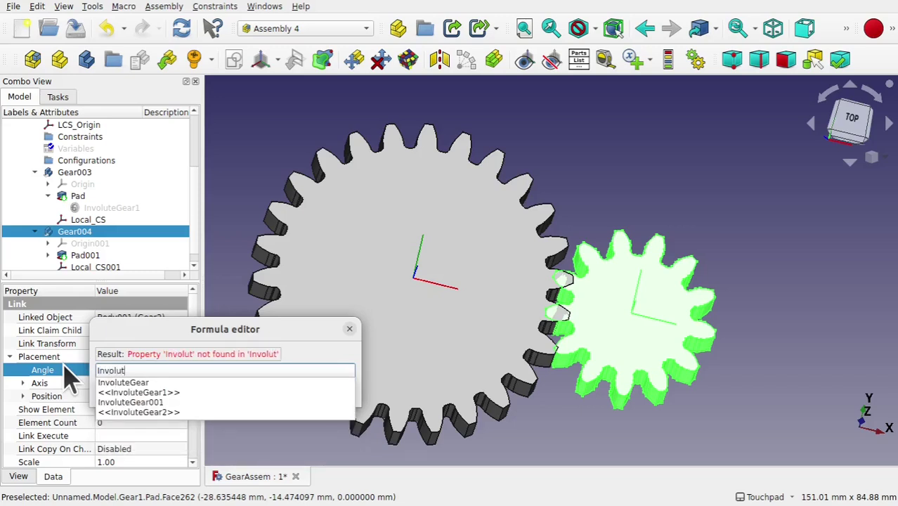
text(e)
key(Down)
key(Down)
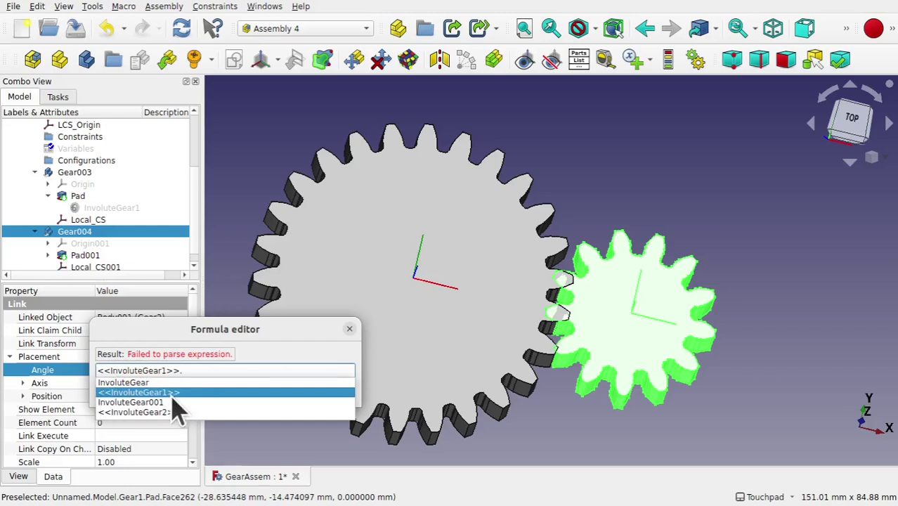
text(Num)
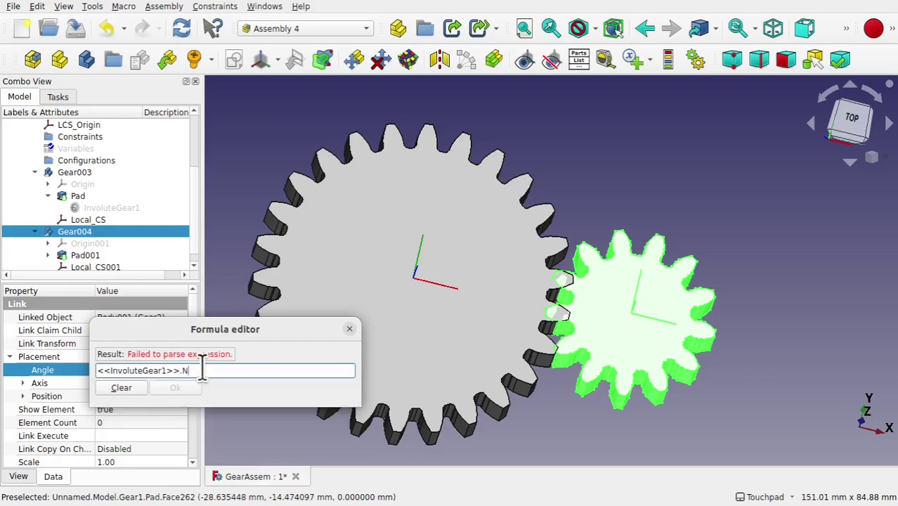
click(168, 384)
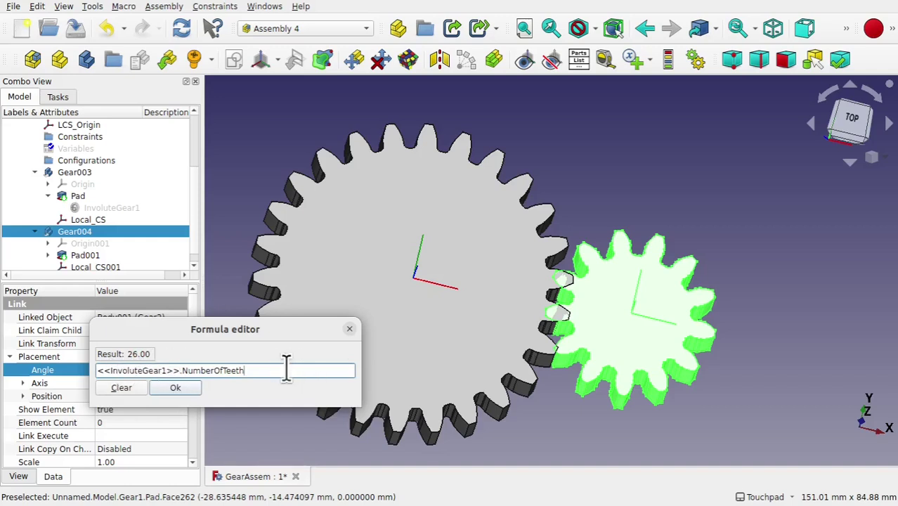
Extend the angle expression by dividing it by <<InvoluteGear2>>.NumberOfTeeth
text(/ )
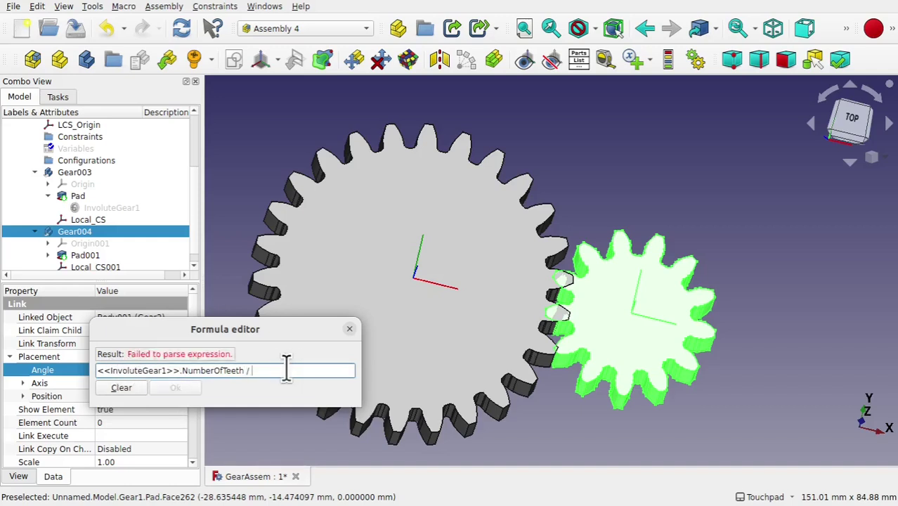
text(<<Invo)
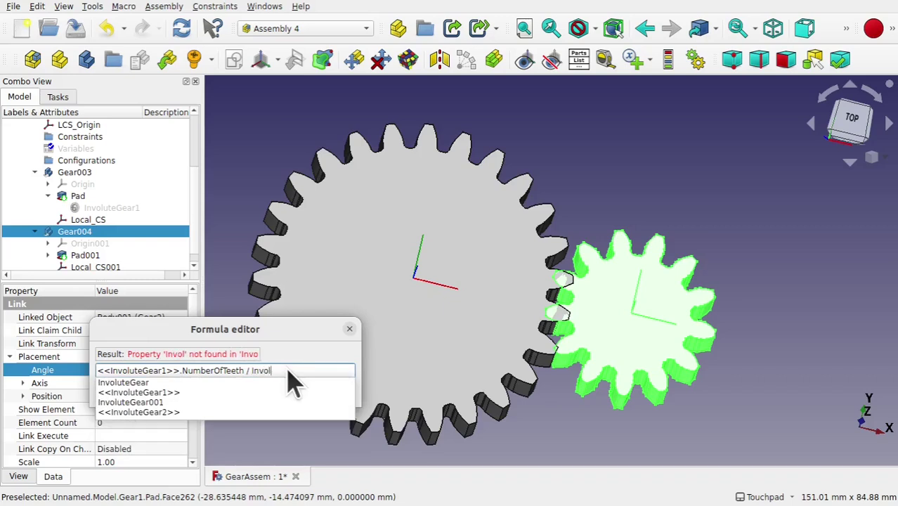
text(l)
click(151, 413)
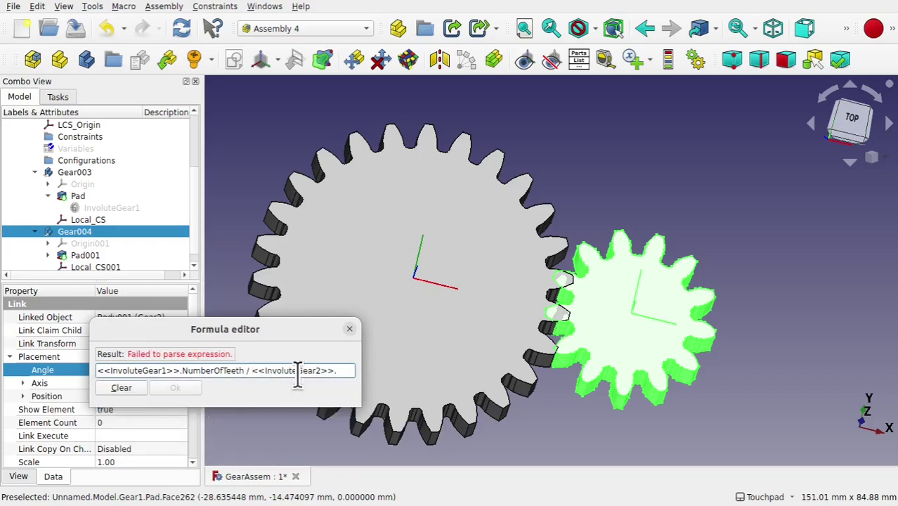
text(N)
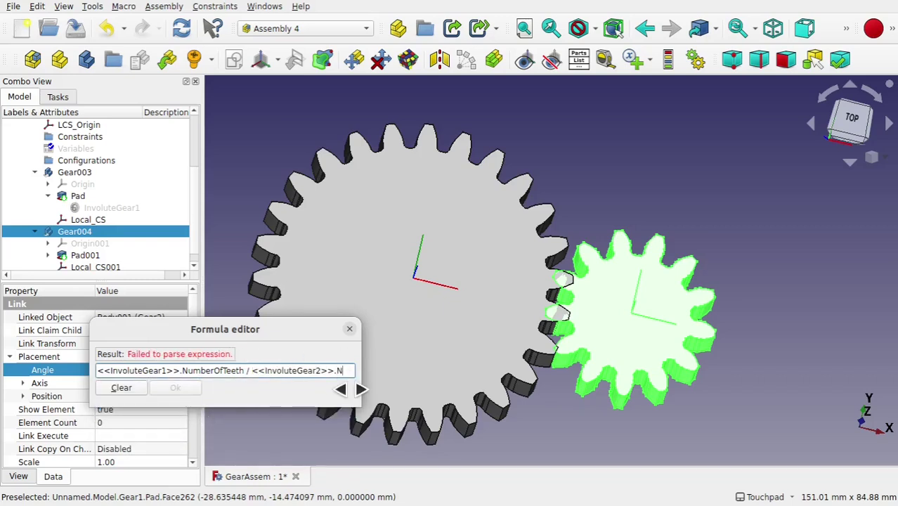
text(um)
click(317, 383)
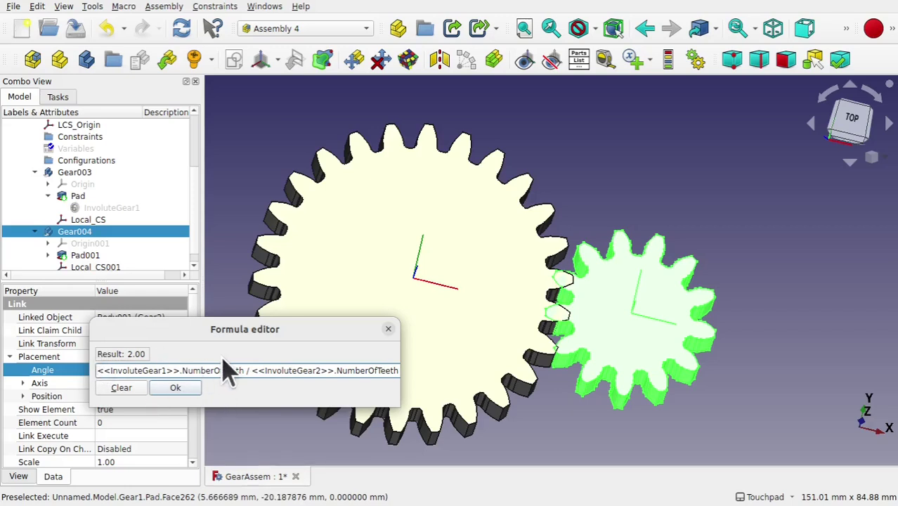
Prefix the tooth ratio with Variables.Rotate* and apply the expression to Gear004's placement angle
text(Variables.)
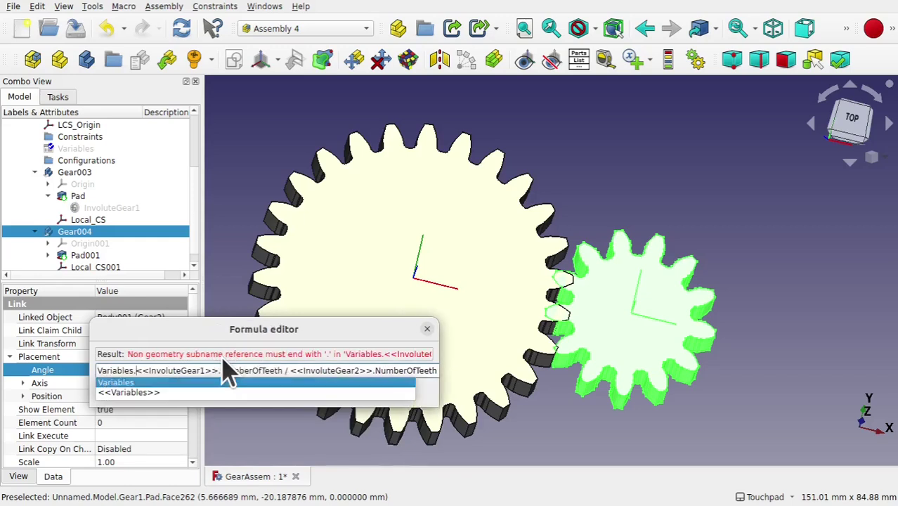
text(Rotate)
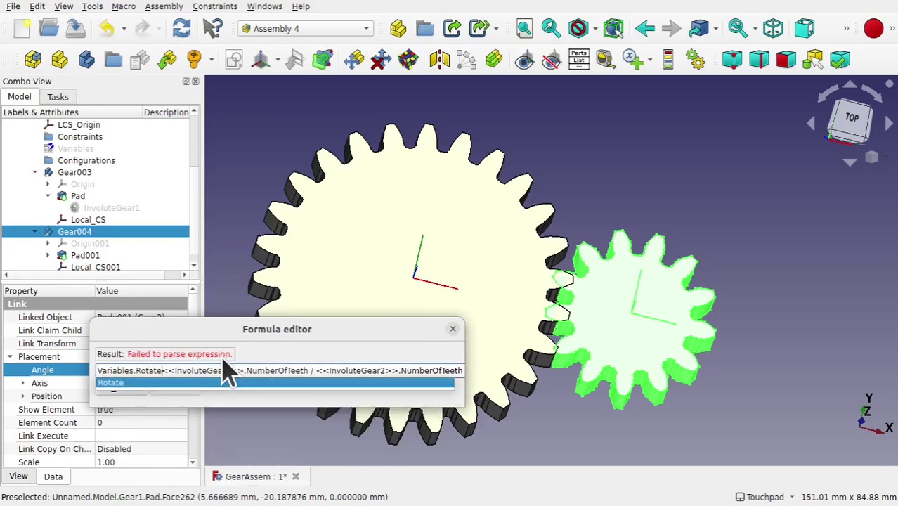
text(*)
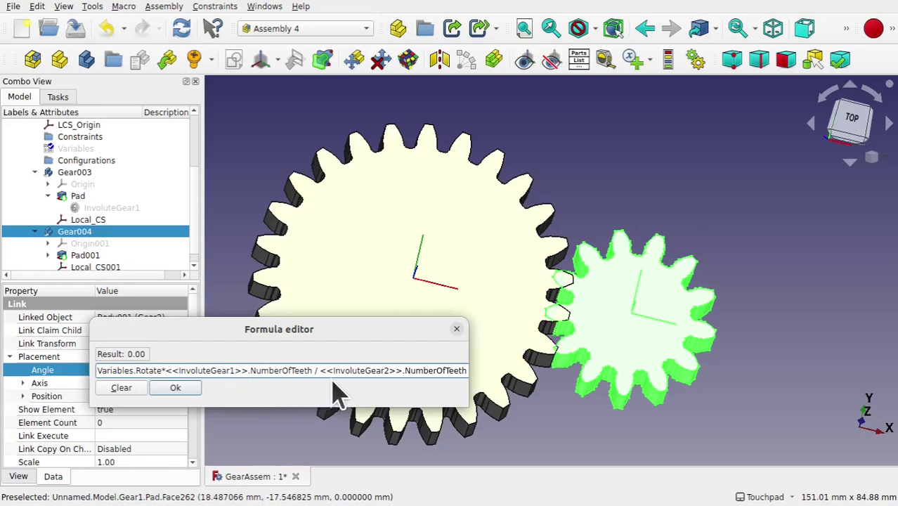
click(189, 390)
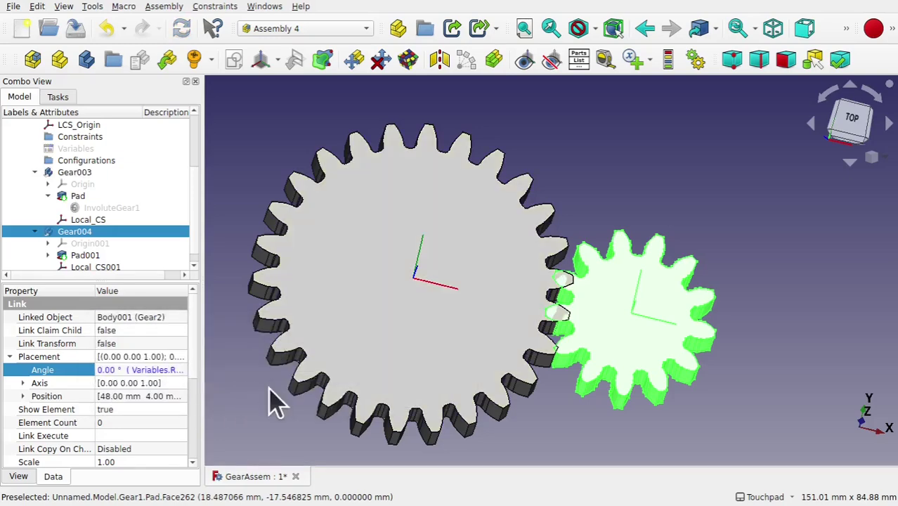
click(277, 395)
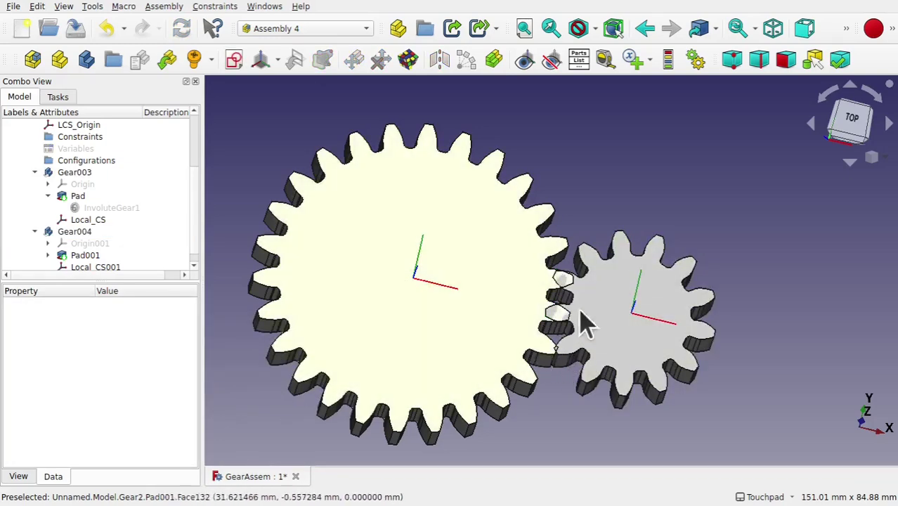
Reopen Gear004's placement angle expression to review the full formula, then close it
click(613, 351)
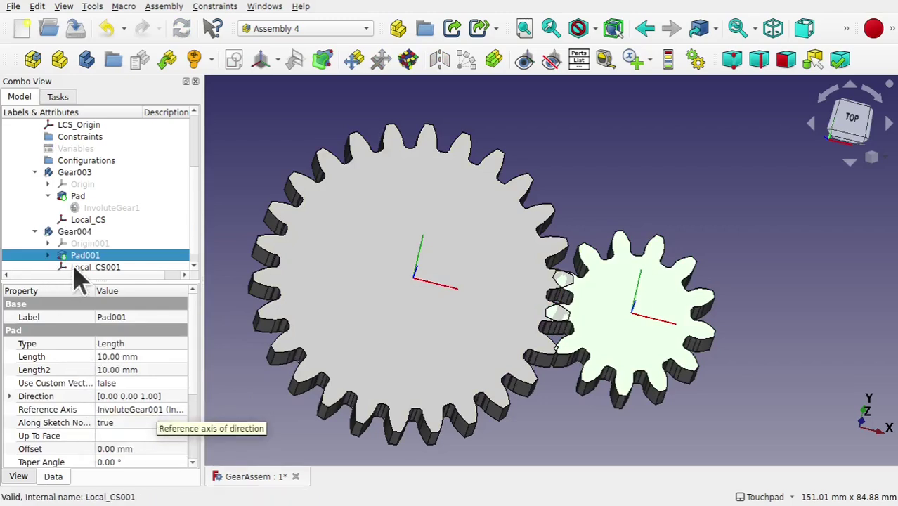
click(74, 233)
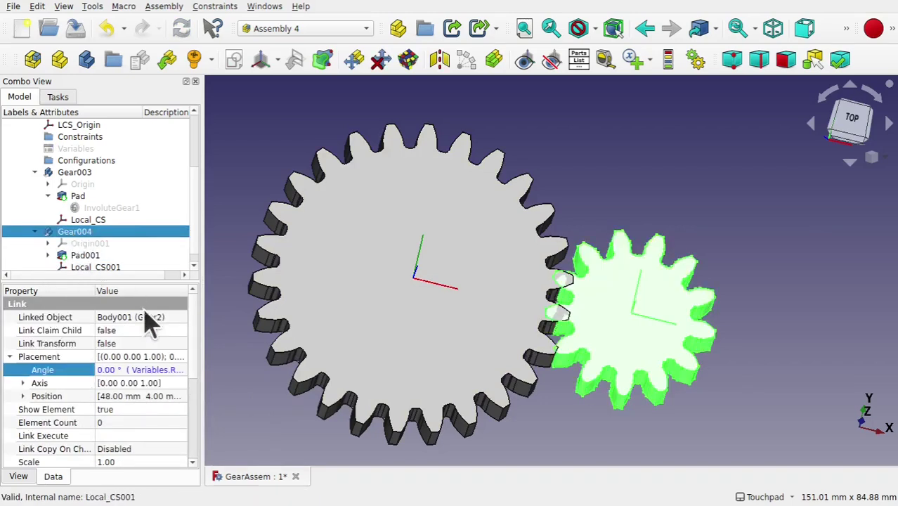
click(182, 375)
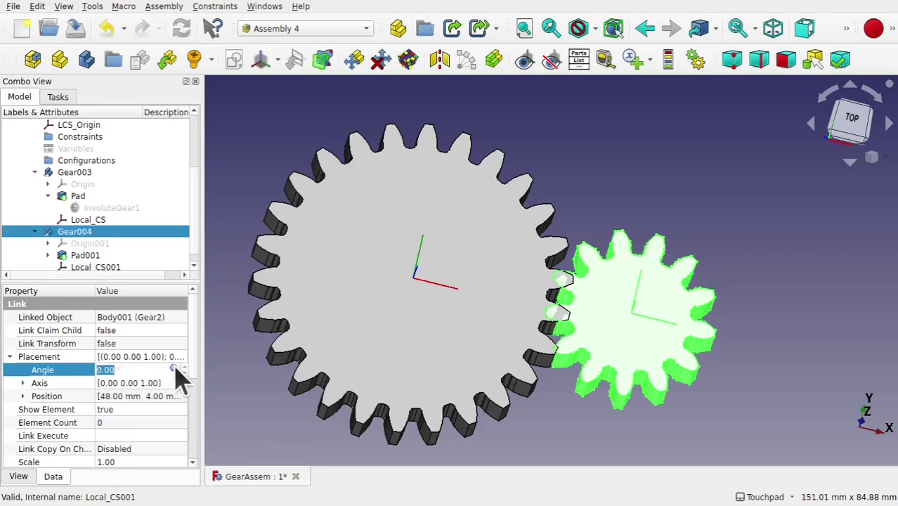
click(174, 367)
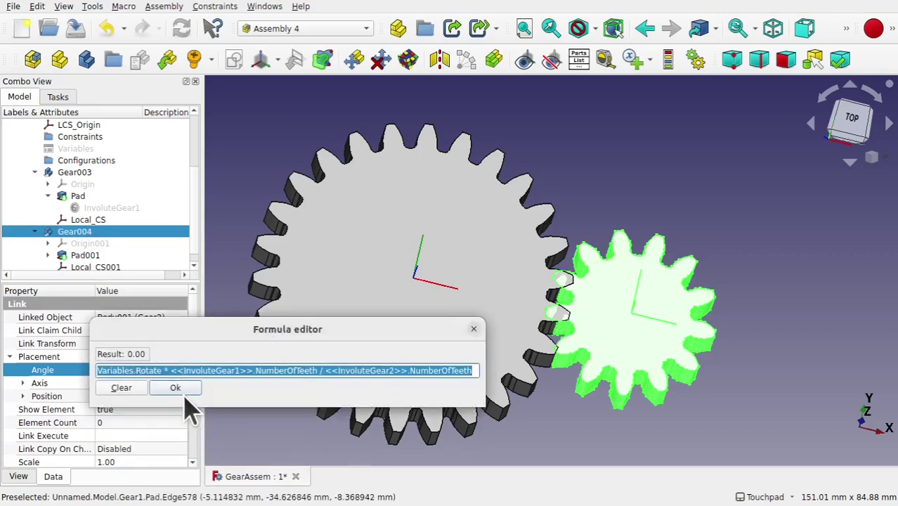
click(176, 388)
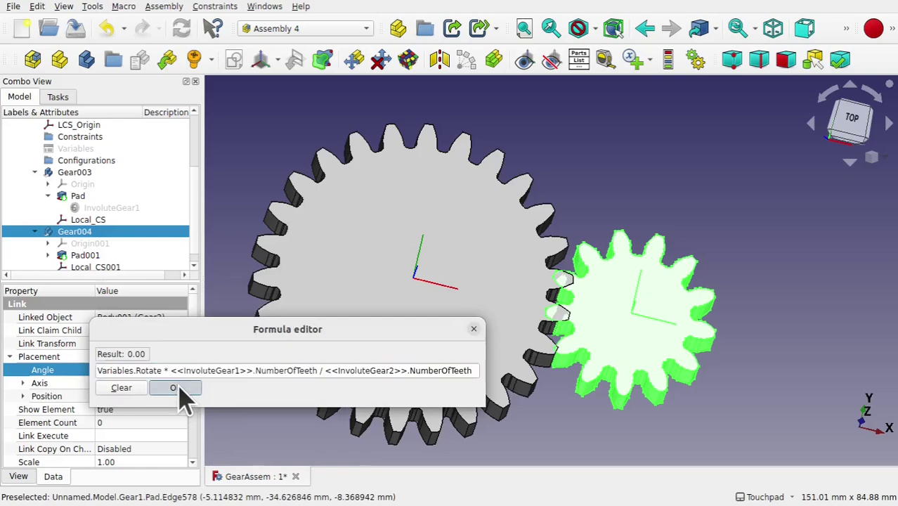
click(352, 308)
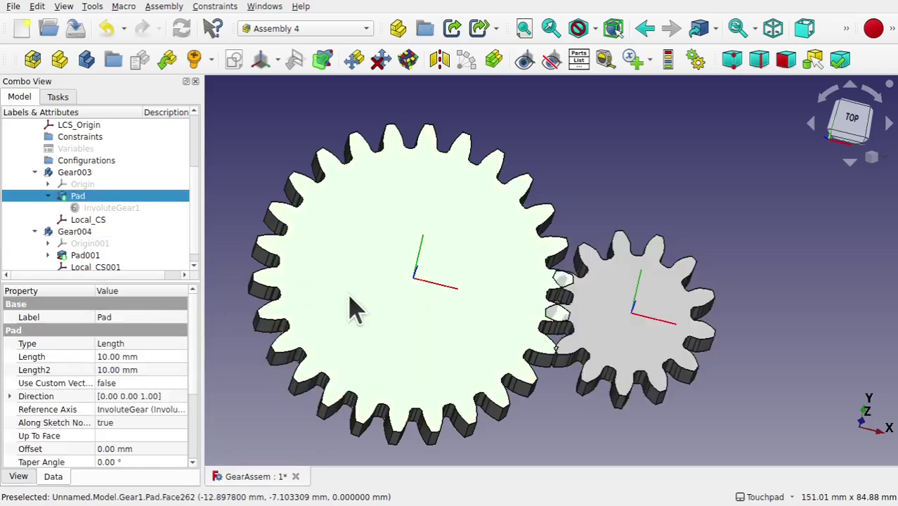
Review the expression driving Gear003's placement angle, close the formula editor and clear the selection
click(61, 173)
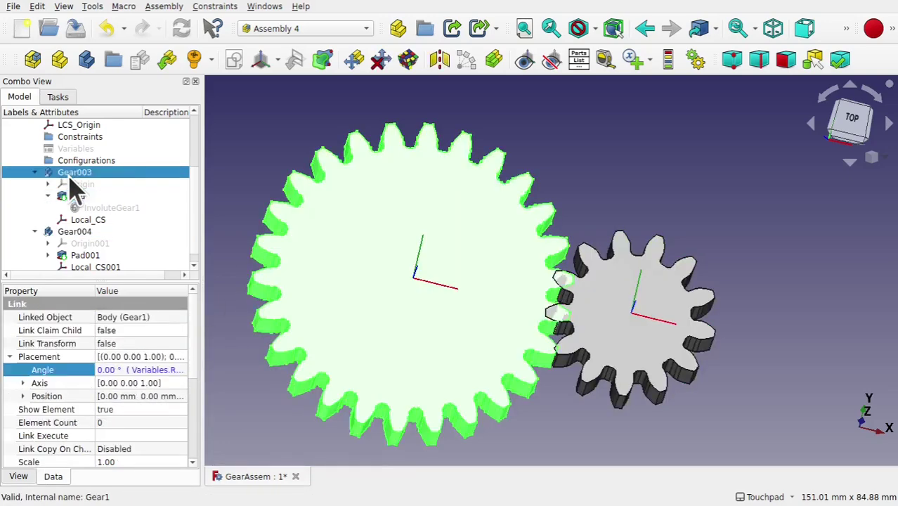
click(182, 371)
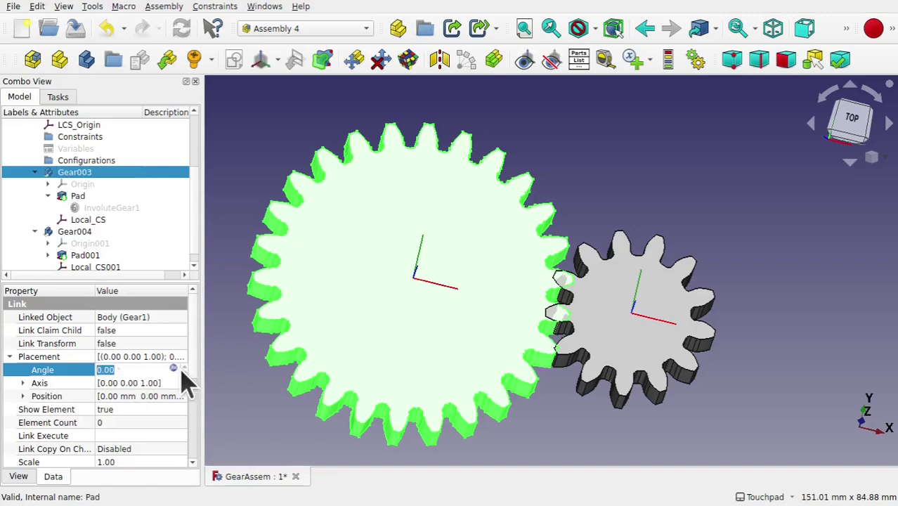
click(173, 369)
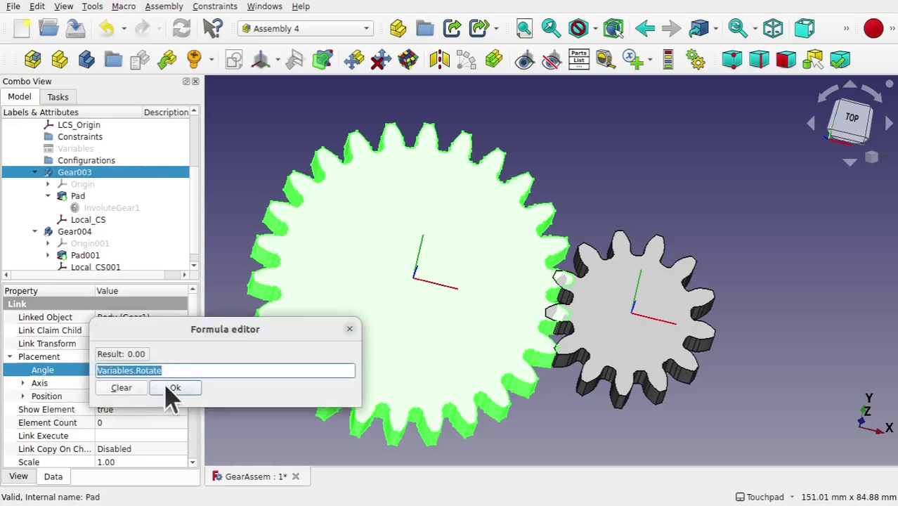
click(175, 388)
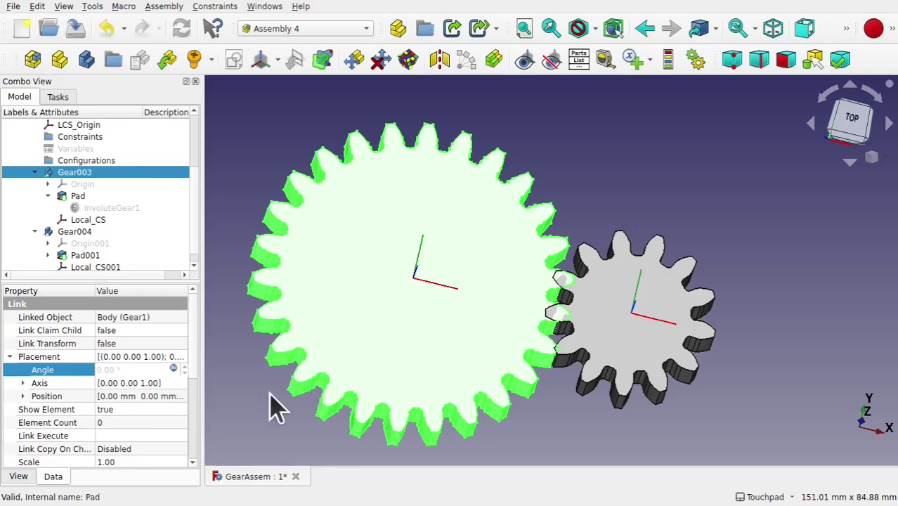
click(281, 416)
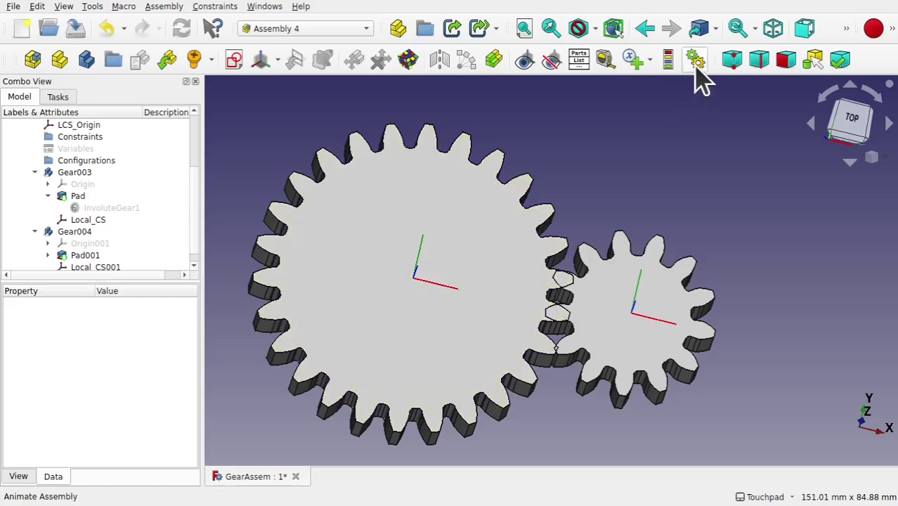
Animate the assembly with the Rotate variable to check both gears' motion, and reset the value to 0 before closing the animation
click(694, 59)
drag(392, 137, 118, 88)
middle_drag(395, 209, 528, 193)
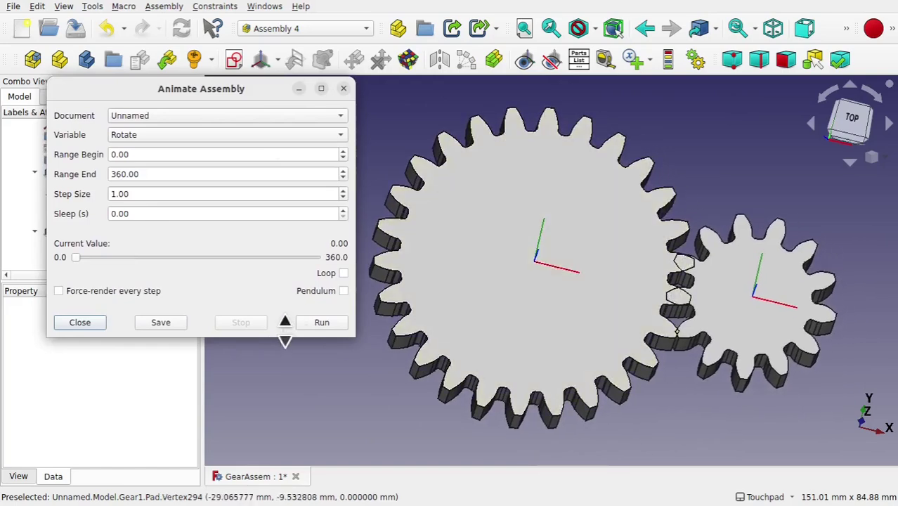
click(309, 324)
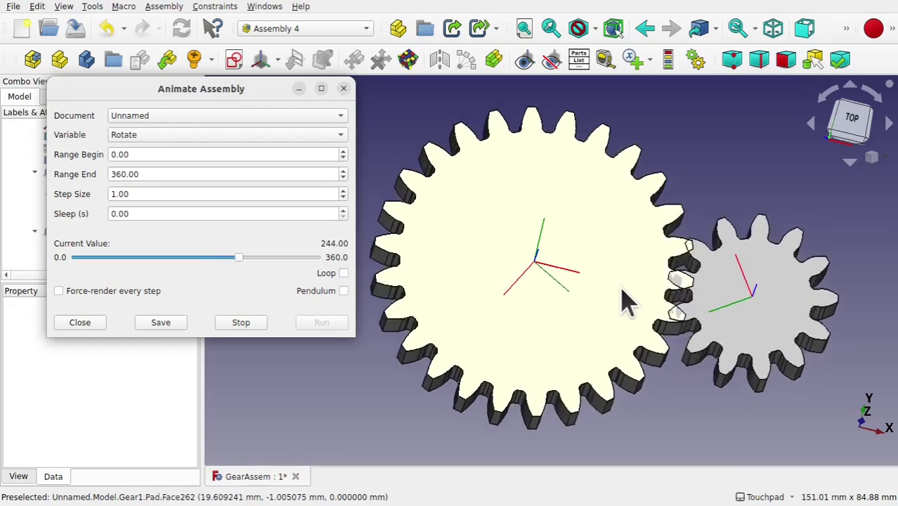
click(240, 323)
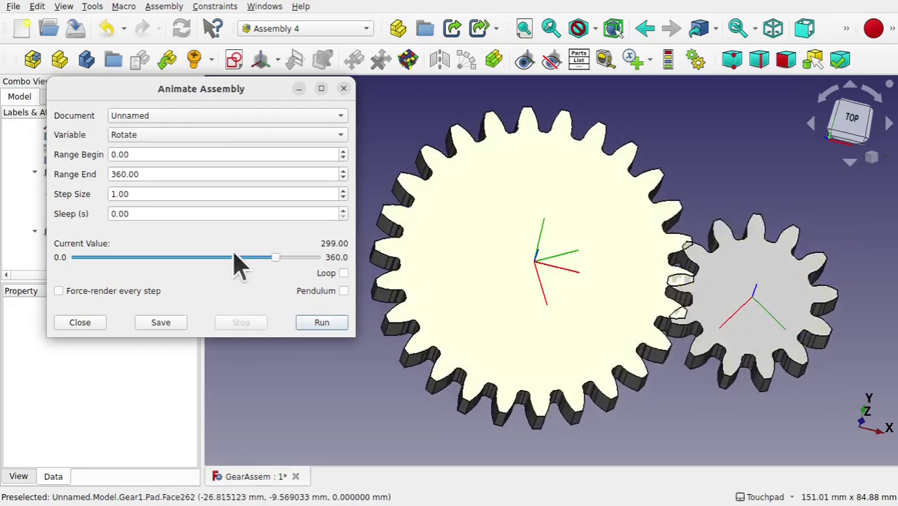
drag(278, 257, 61, 270)
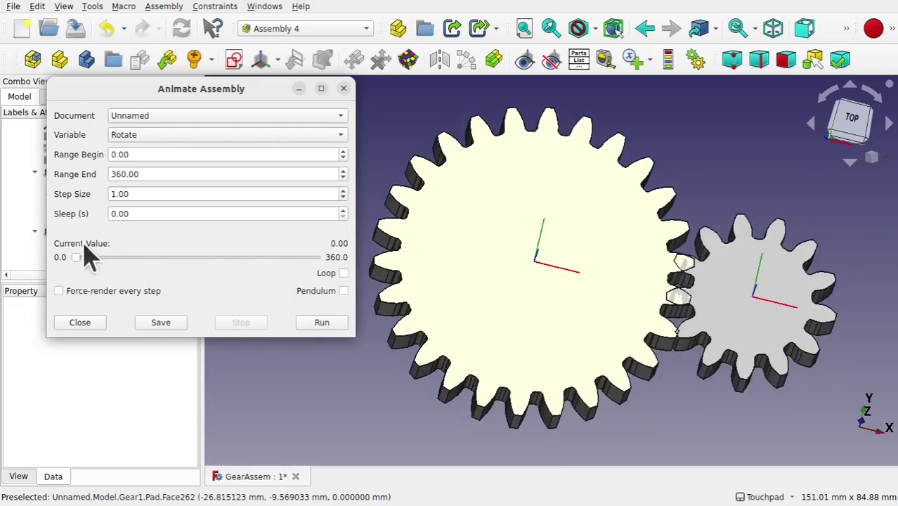
click(343, 88)
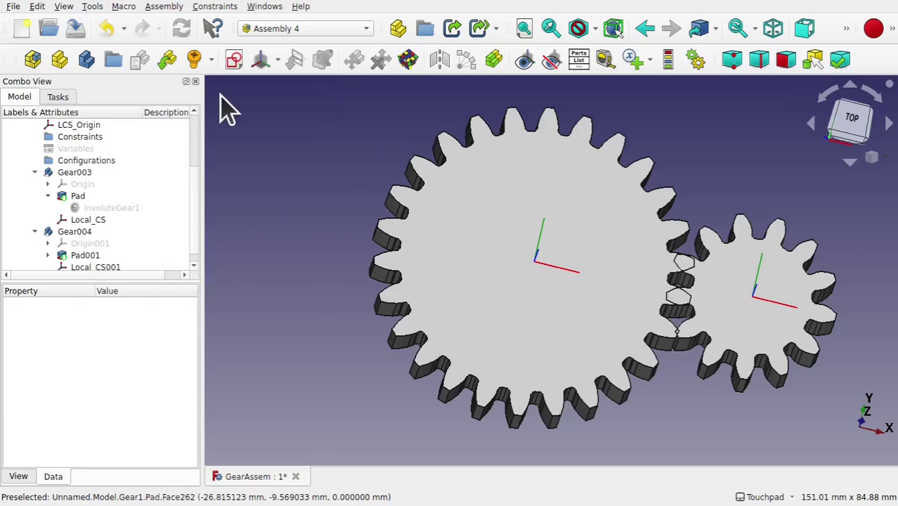
Negate Gear004's placement angle expression by putting a minus sign before Variables.Rotate
click(723, 317)
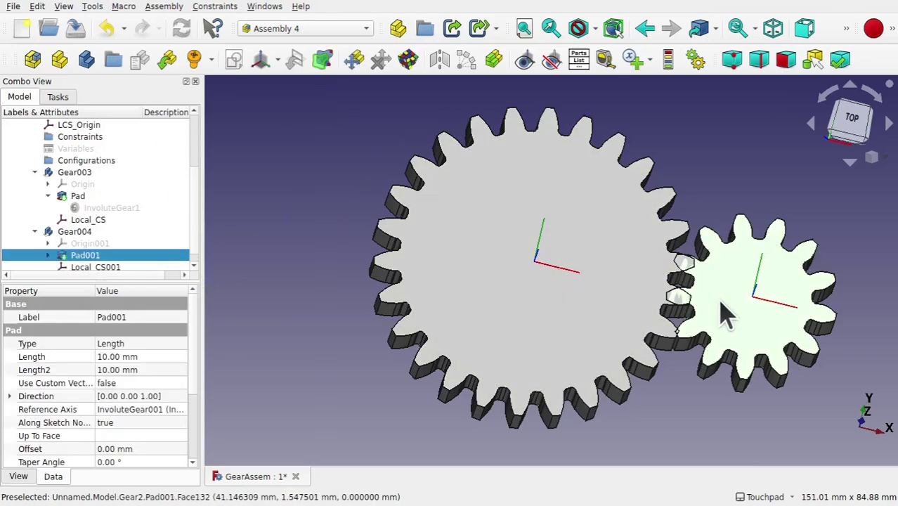
click(76, 233)
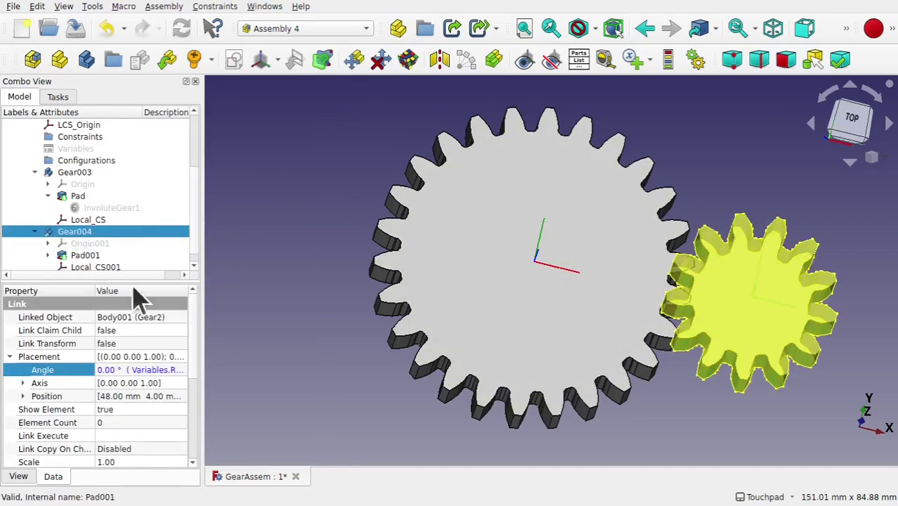
click(176, 372)
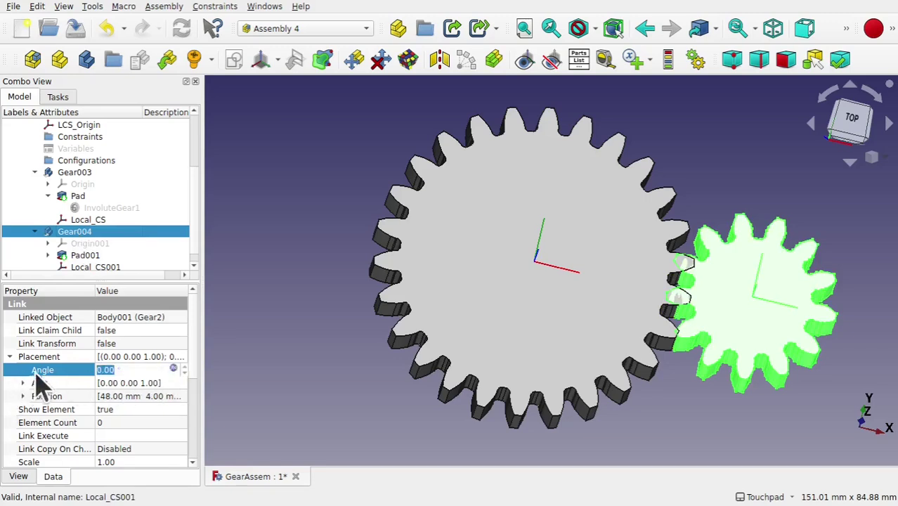
click(173, 369)
click(103, 370)
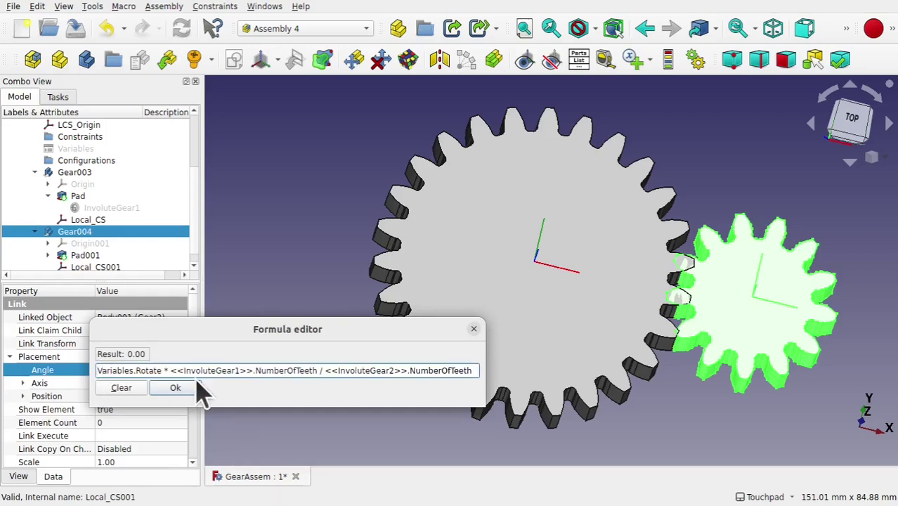
click(179, 388)
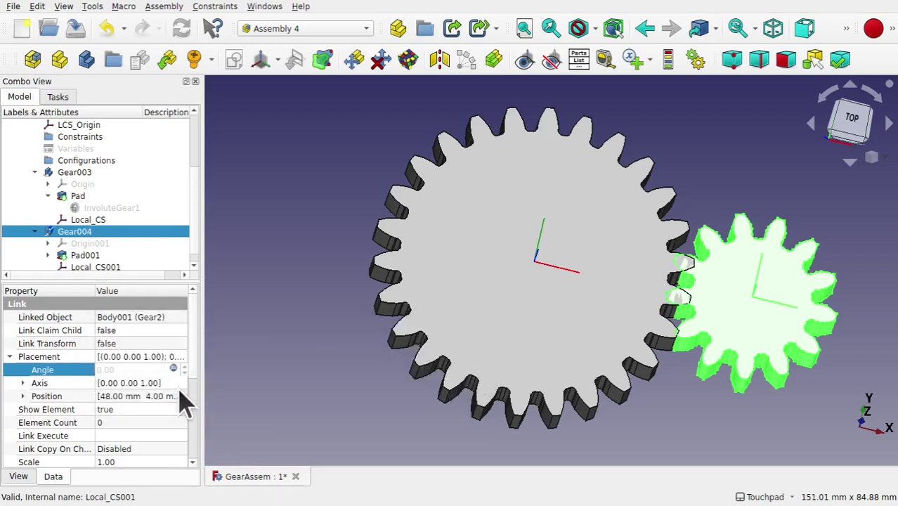
Replay the Rotate animation to check that the gears counter-rotate, and return the value to 0 before closing it
click(699, 66)
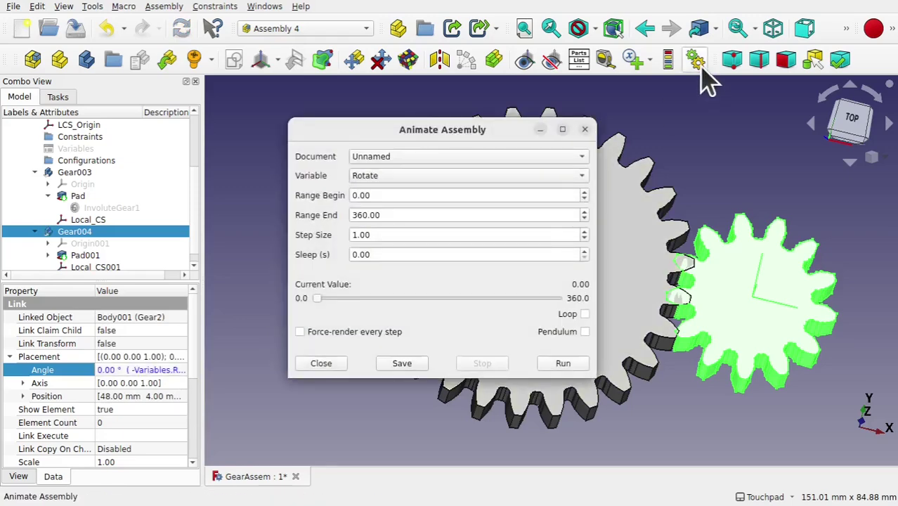
click(564, 363)
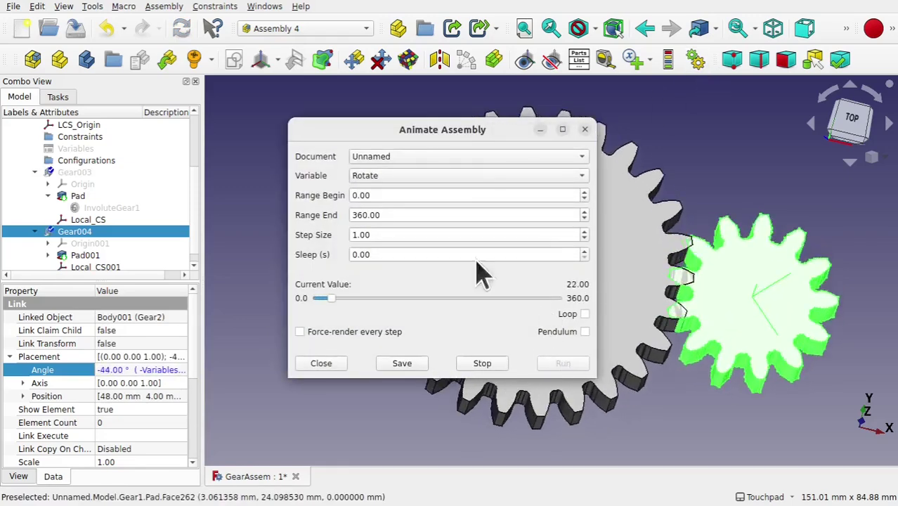
drag(471, 130, 325, 152)
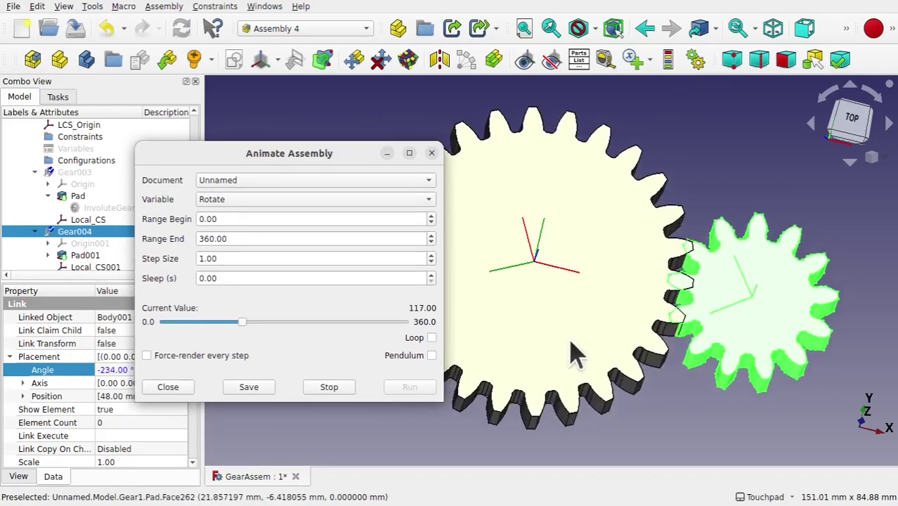
click(327, 386)
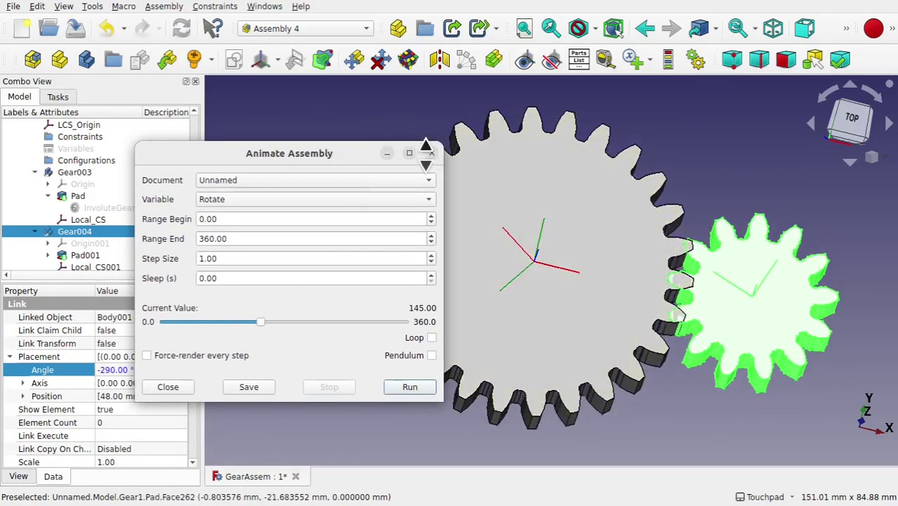
drag(261, 321, 150, 330)
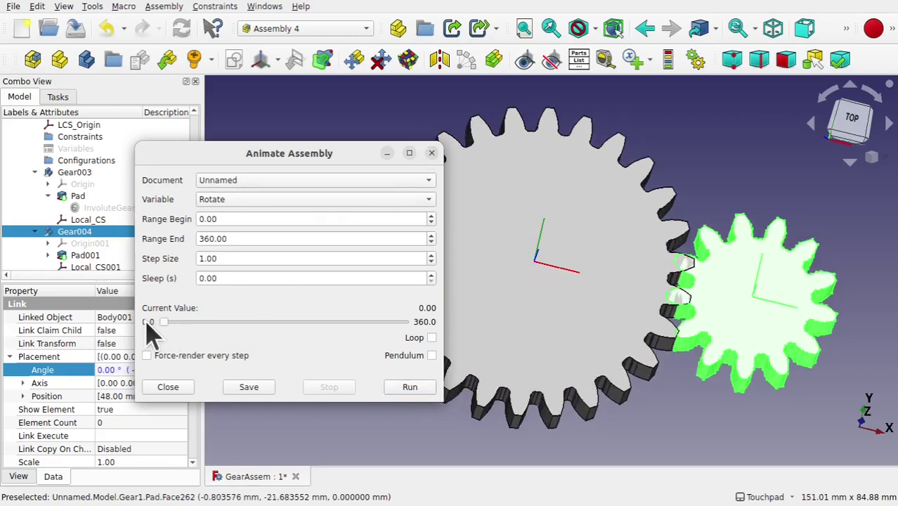
click(432, 154)
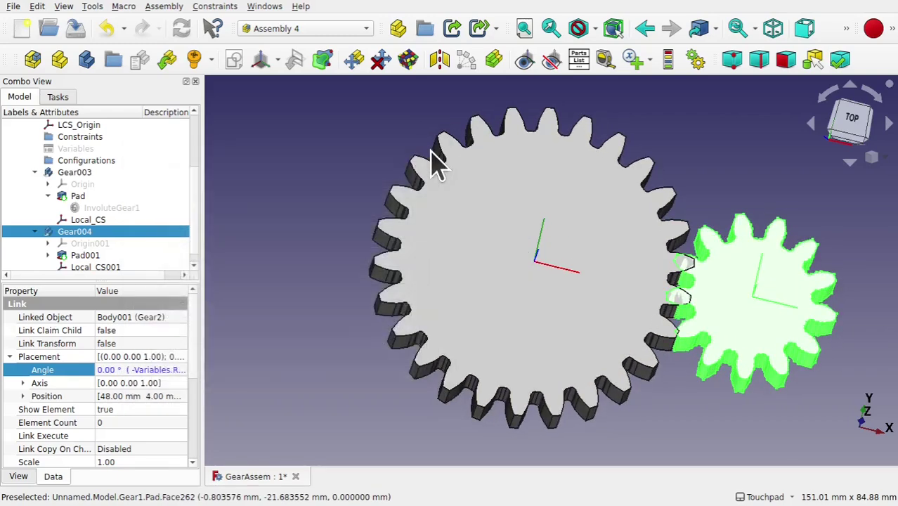
Add a 14-degree offset to Gear004 by prefixing its placement angle expression with 14+
click(296, 314)
alt+drag(715, 286, 633, 241)
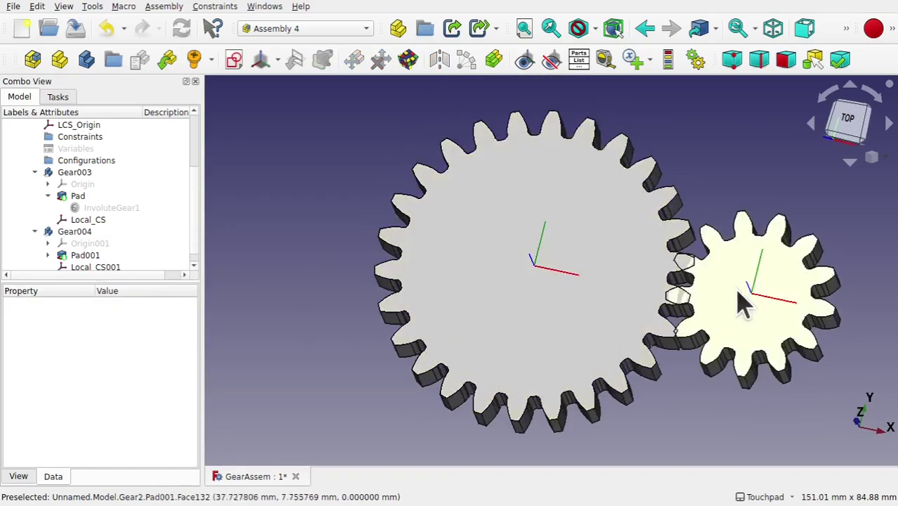
click(728, 324)
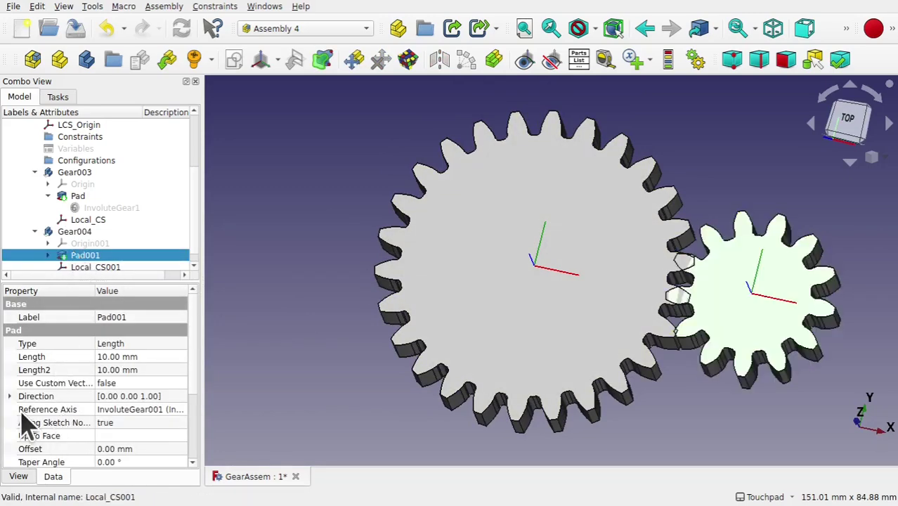
click(49, 219)
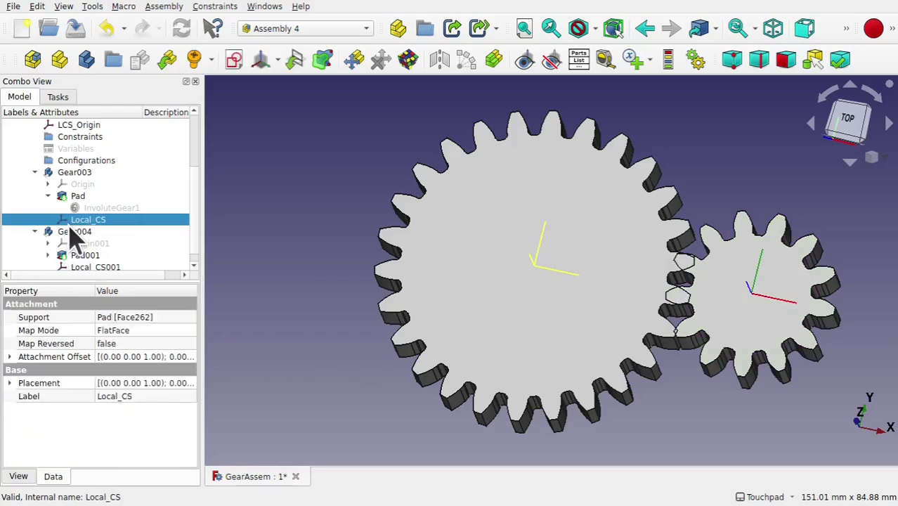
click(77, 233)
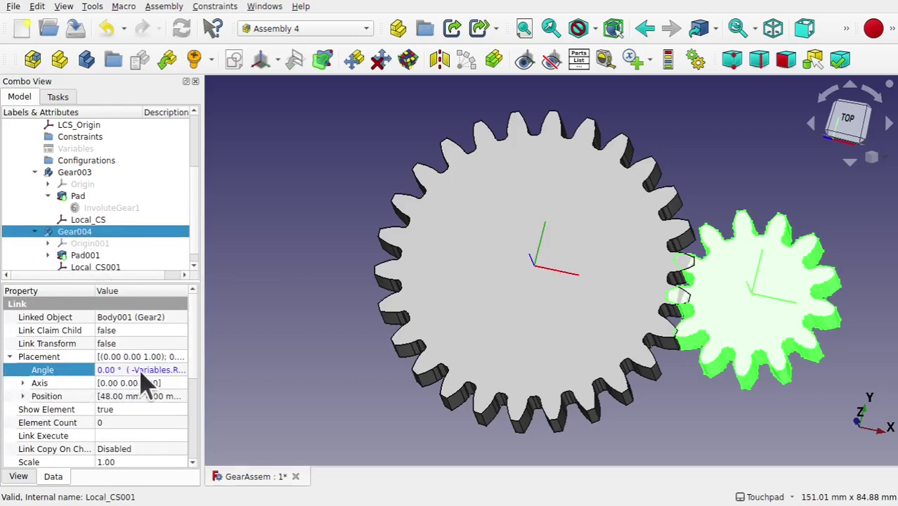
click(180, 372)
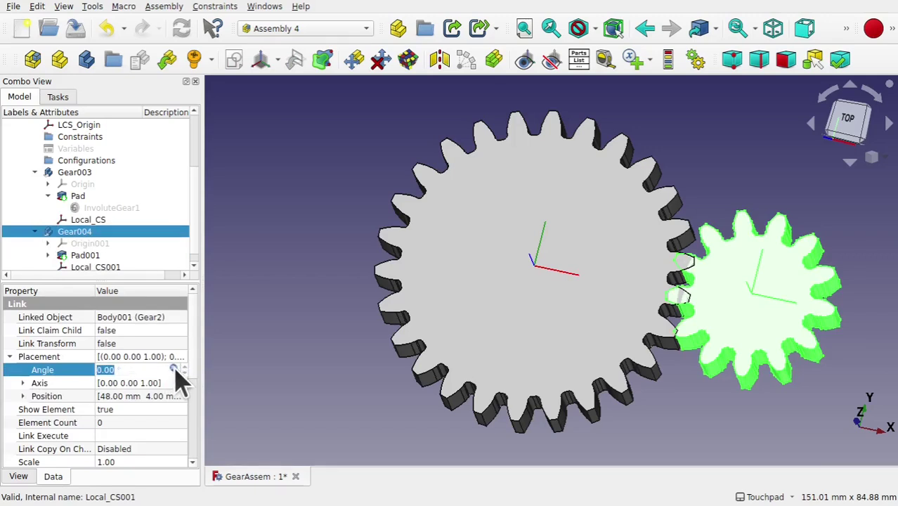
click(173, 369)
click(173, 371)
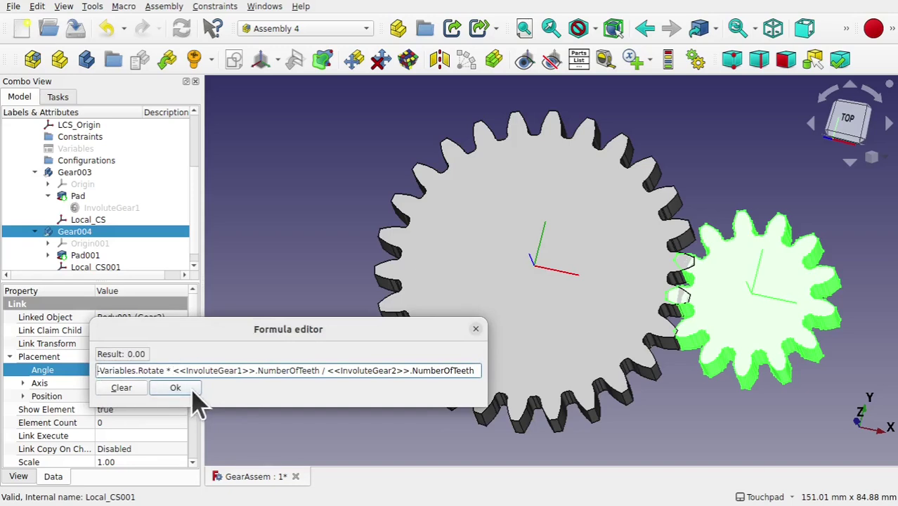
text(14)
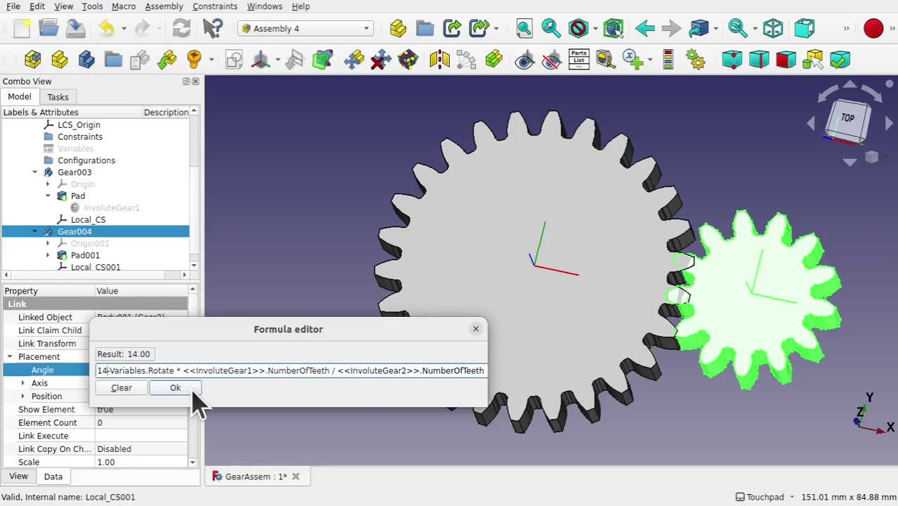
text(+)
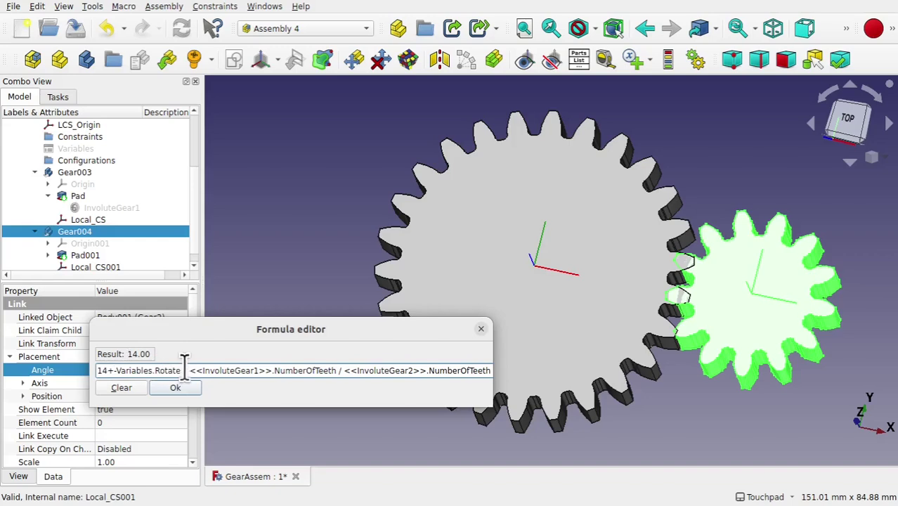
click(176, 390)
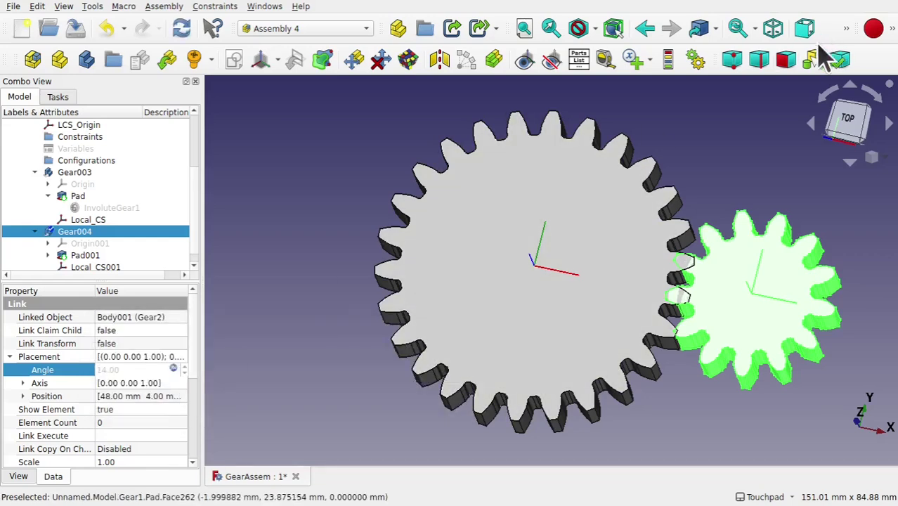
Run the Rotate animation again, inspect how the offset teeth mesh up close, and stop it
click(695, 60)
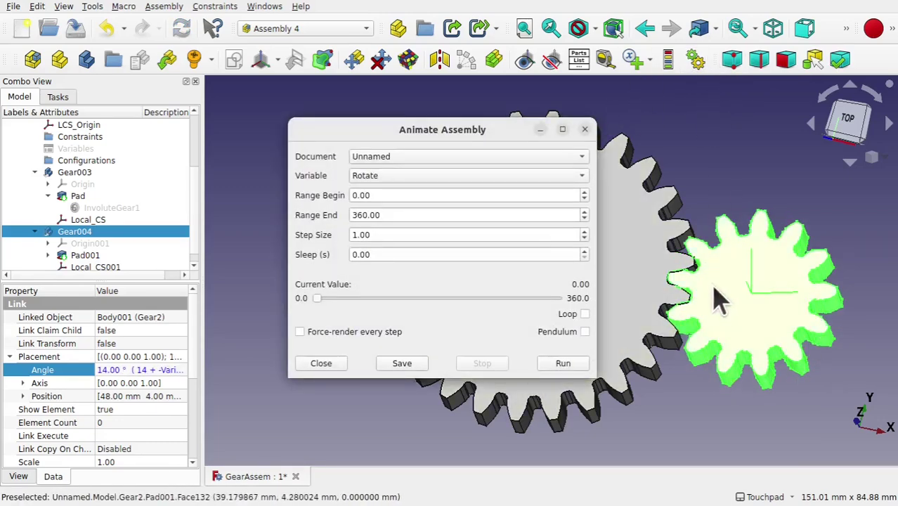
click(563, 364)
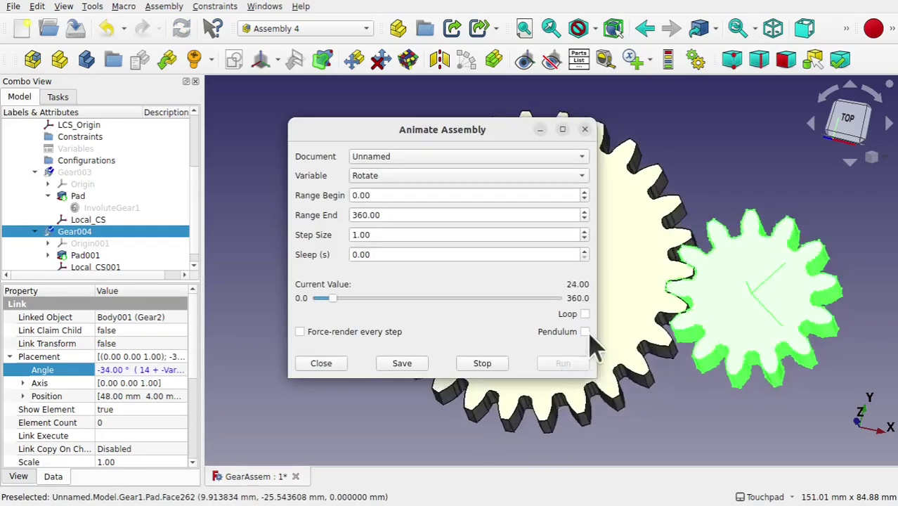
scroll(692, 303, up, 5)
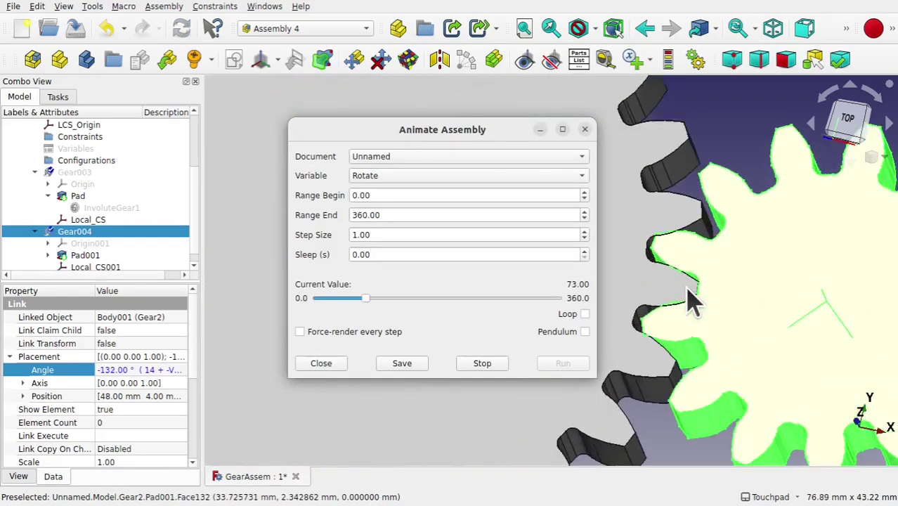
scroll(692, 302, down, 5)
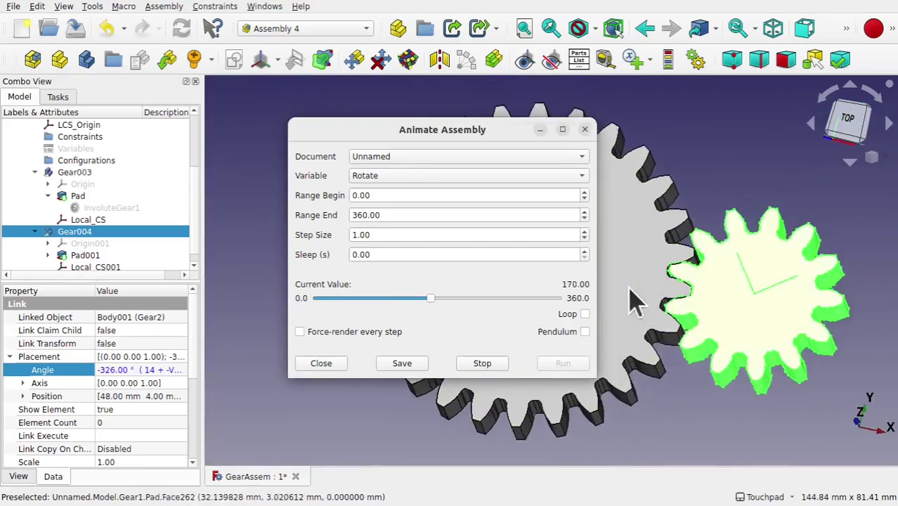
click(482, 364)
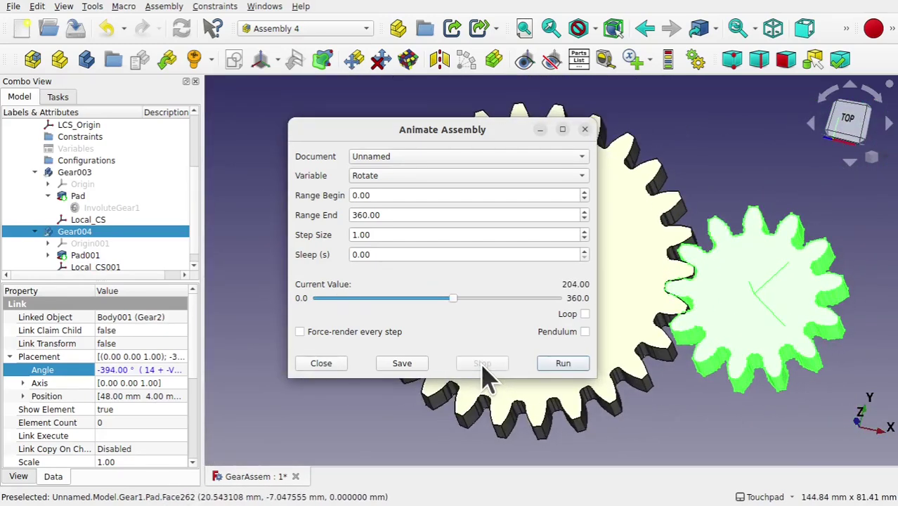
Close the Animate Assembly dialog and reorient the view so both gears are fully framed for the export
drag(499, 131, 282, 116)
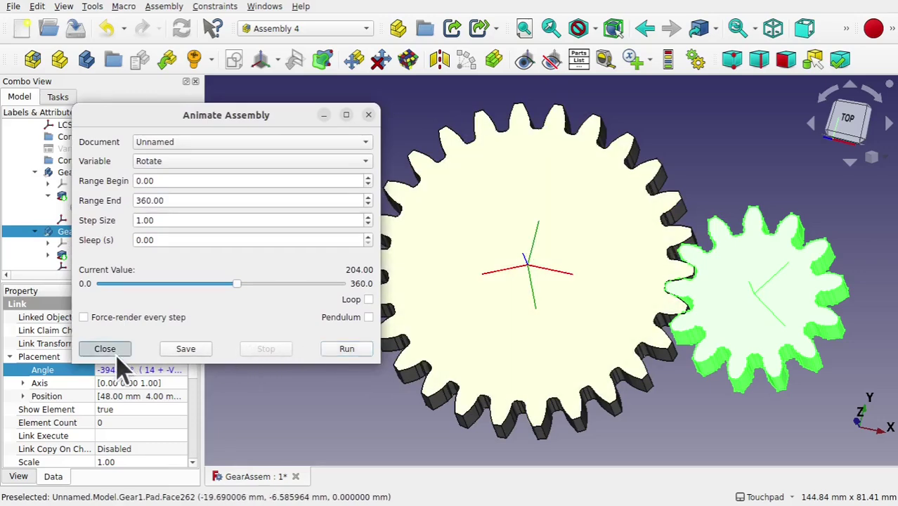
click(105, 349)
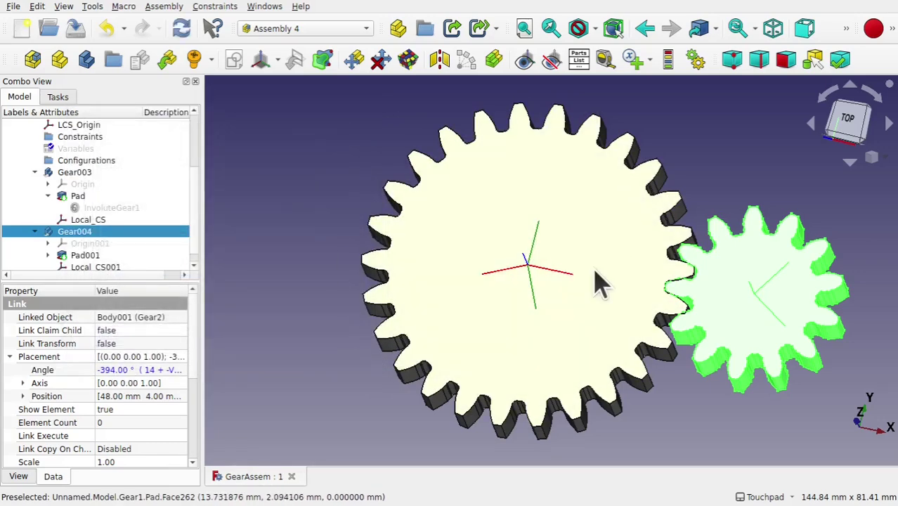
alt+drag(594, 287, 558, 358)
shift+drag(654, 260, 587, 277)
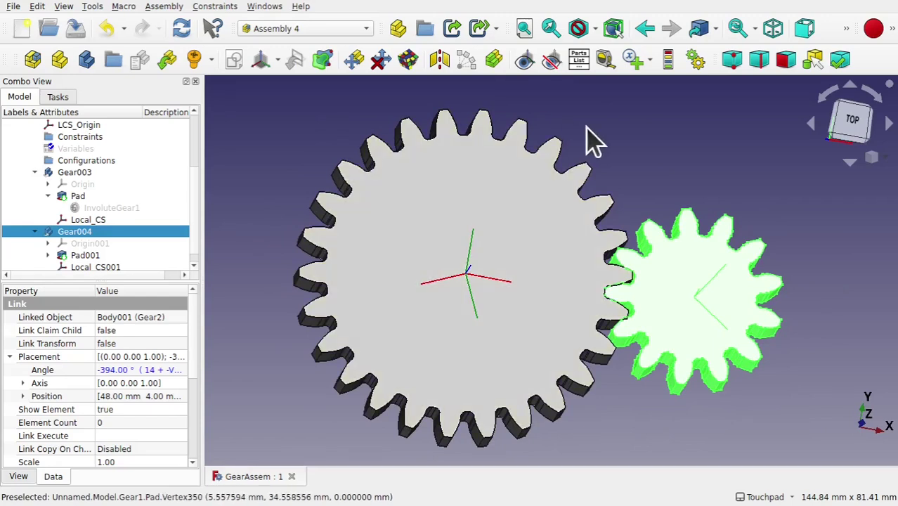
Reopen the assembly animation, return the Rotate value to 0, and open the animation export preview
click(696, 60)
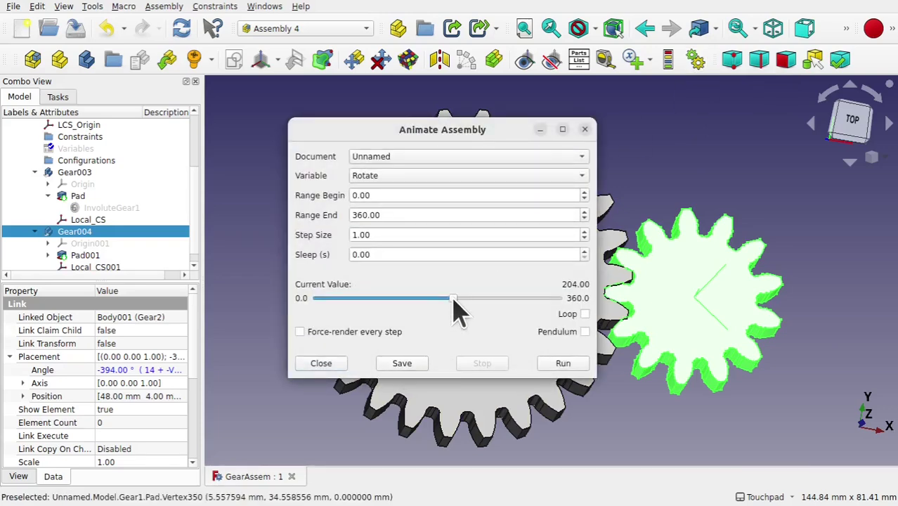
drag(453, 301, 315, 302)
click(407, 370)
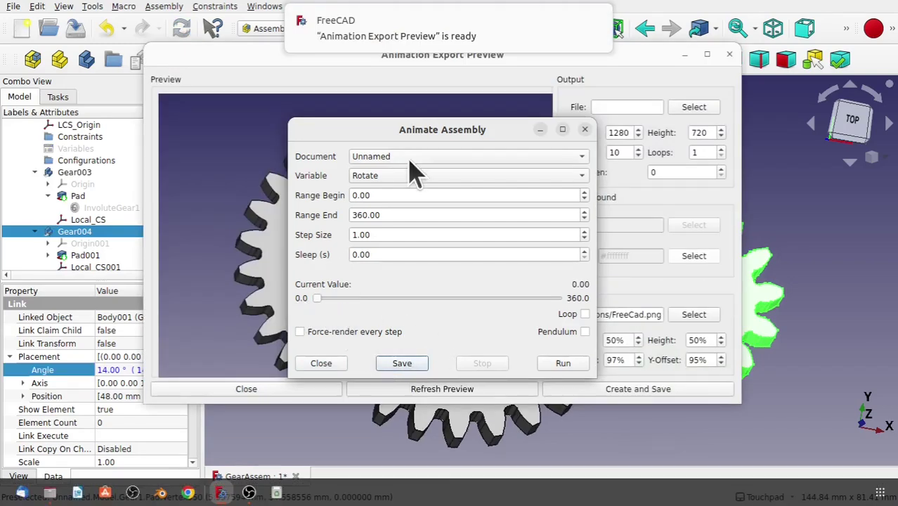
Maximize the Animation Export Preview window and minimize the Animate Assembly dialog that covers it
drag(375, 129, 106, 160)
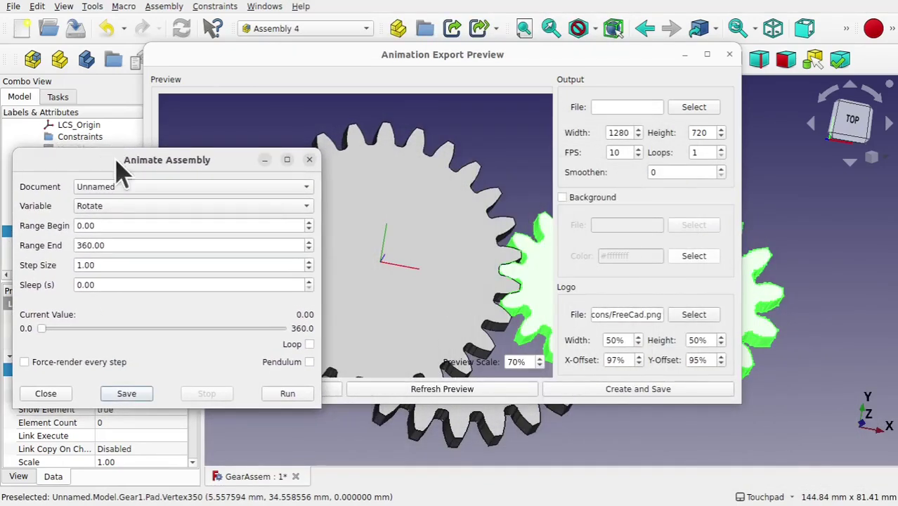
double_click(505, 60)
drag(195, 161, 135, 315)
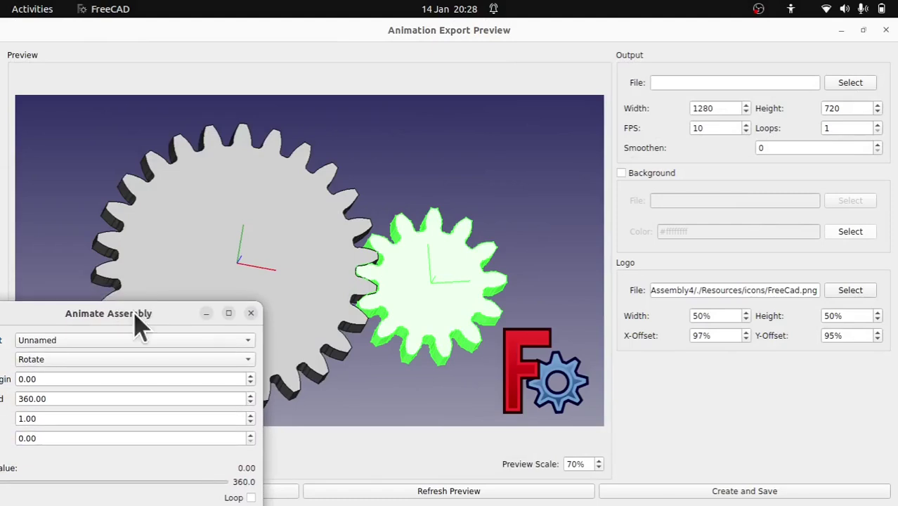
click(207, 314)
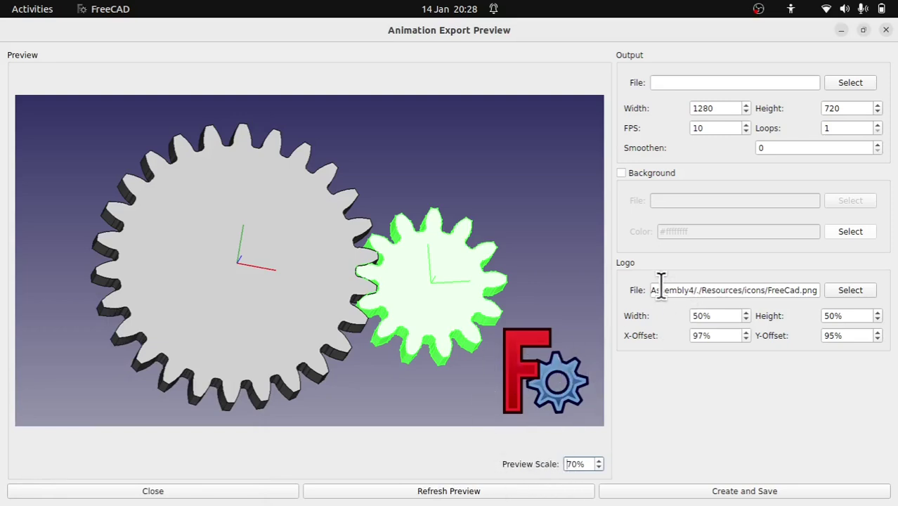
Clear the logo image file from the export settings and try the custom background option, leaving it off
drag(653, 290, 758, 291)
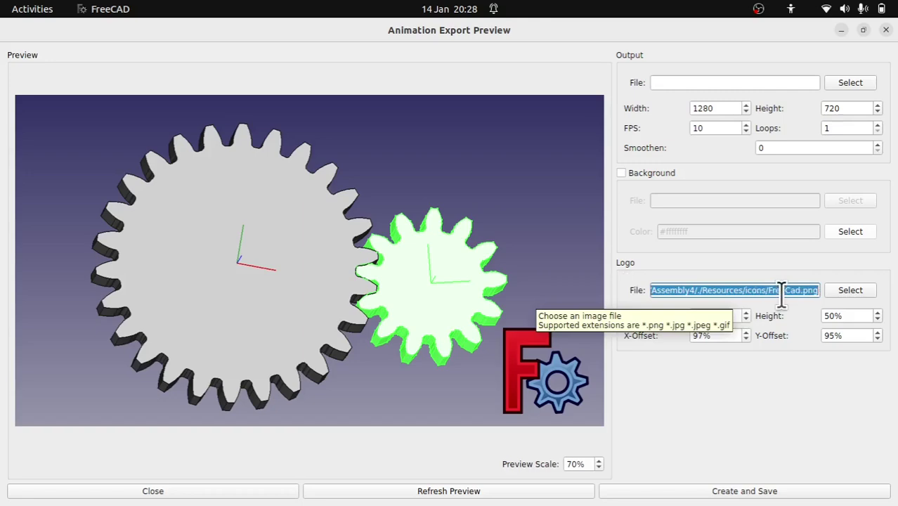
key(BackSpace)
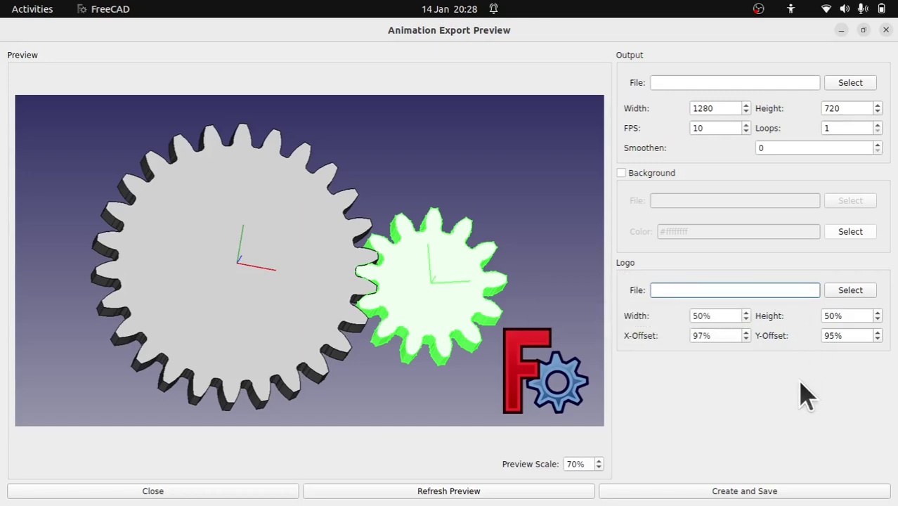
click(850, 294)
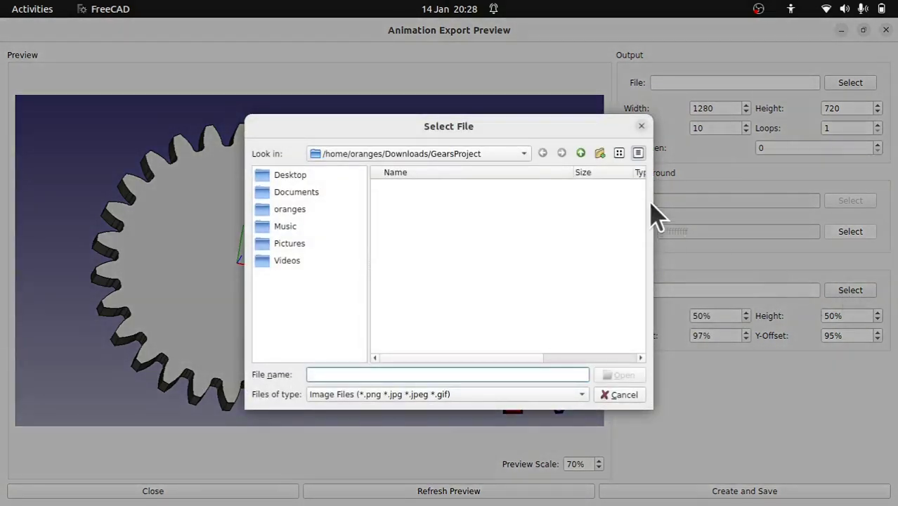
click(640, 127)
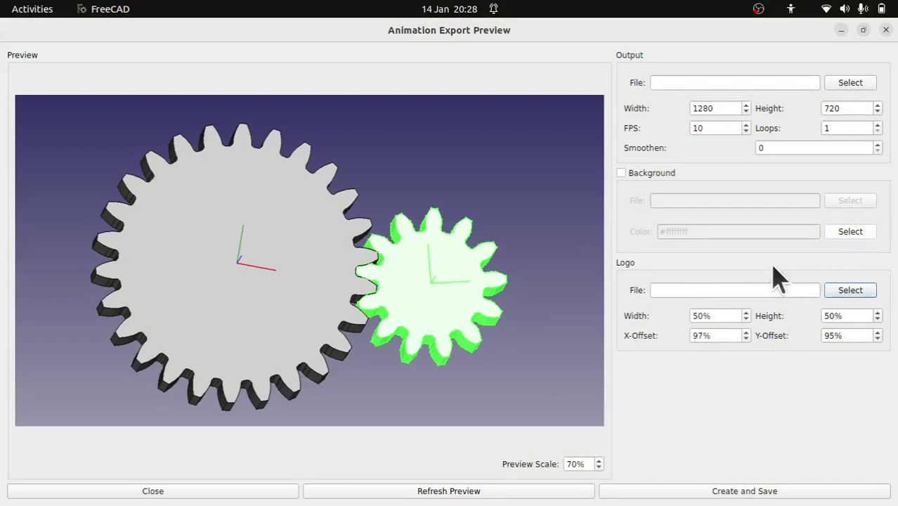
click(621, 174)
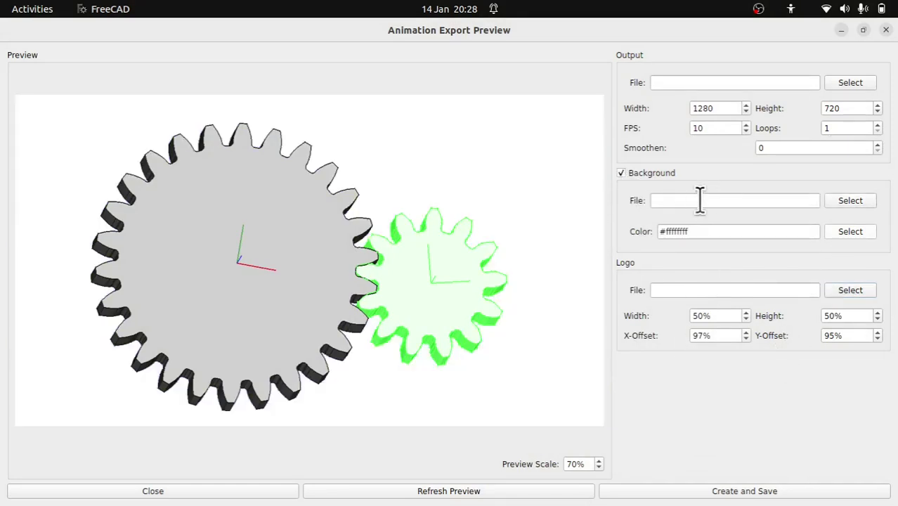
click(621, 173)
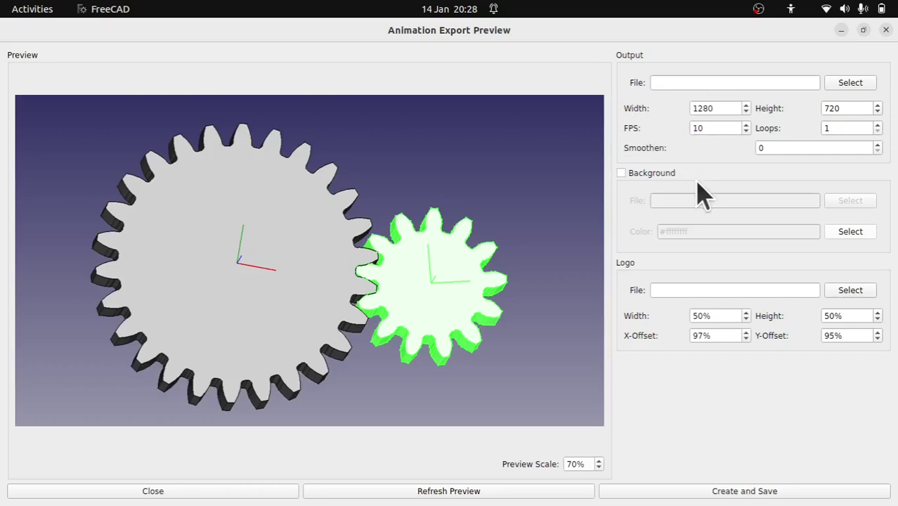
Set the output file to GearAnim.mp4 in the GearsProject folder, and create and save the animation
click(846, 83)
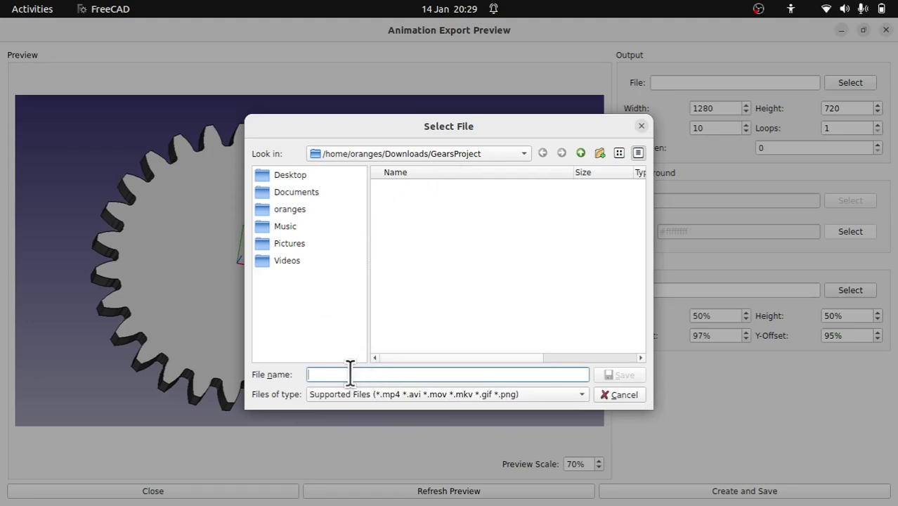
text(GearAnim.mp4)
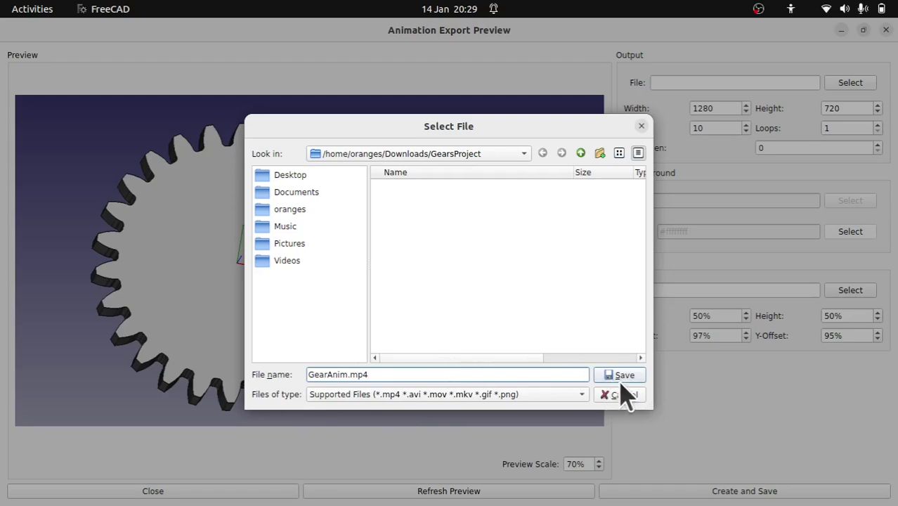
click(621, 378)
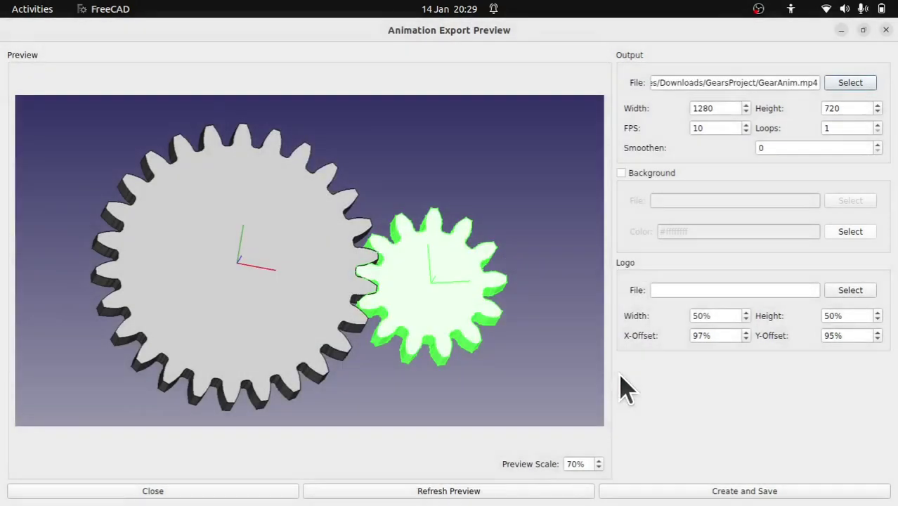
click(695, 494)
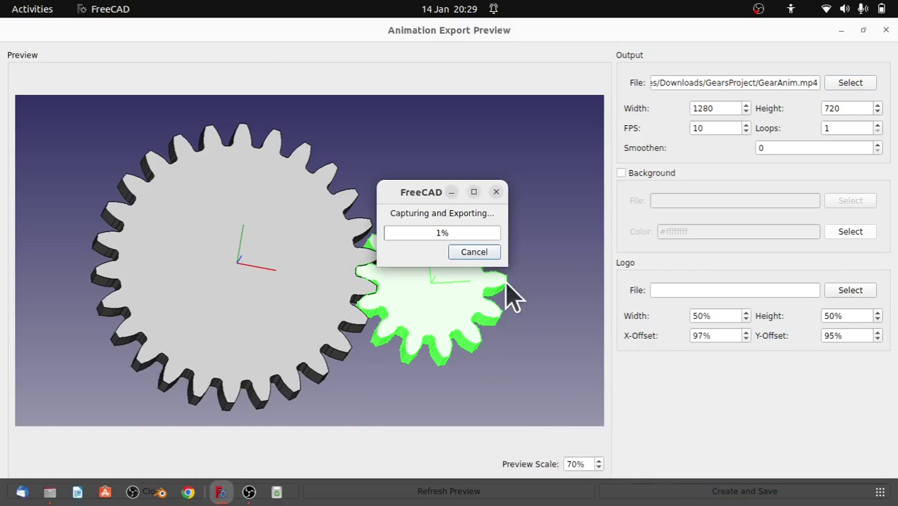
Follow the export progress alongside the restored Animate Assembly dialog, and close that dialog and the export preview
drag(378, 224, 286, 225)
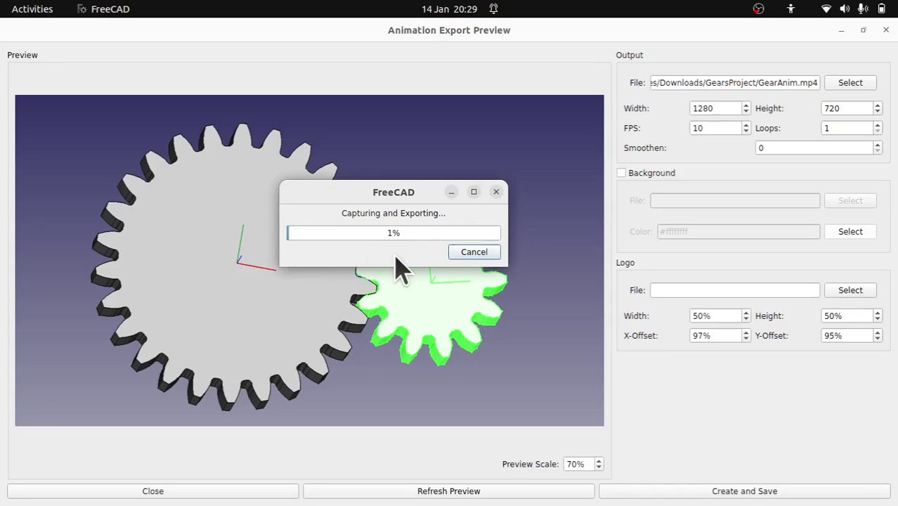
key(super)
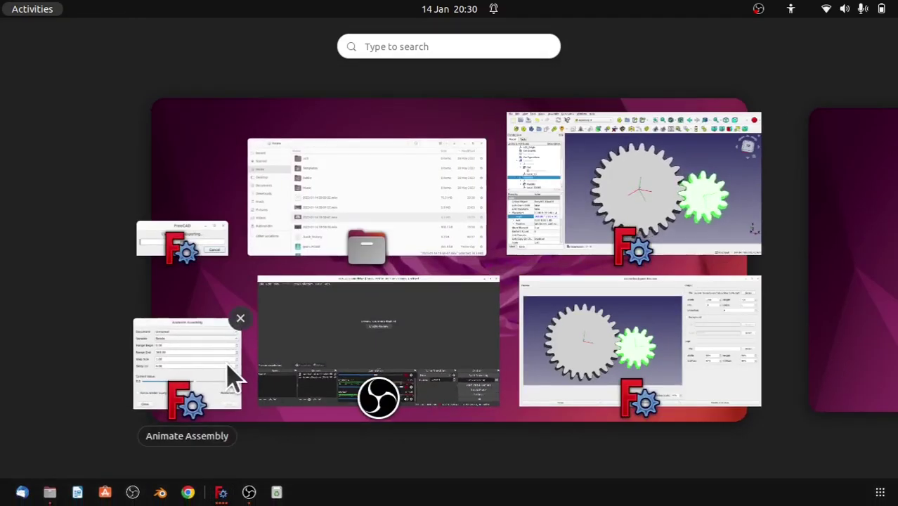
click(230, 376)
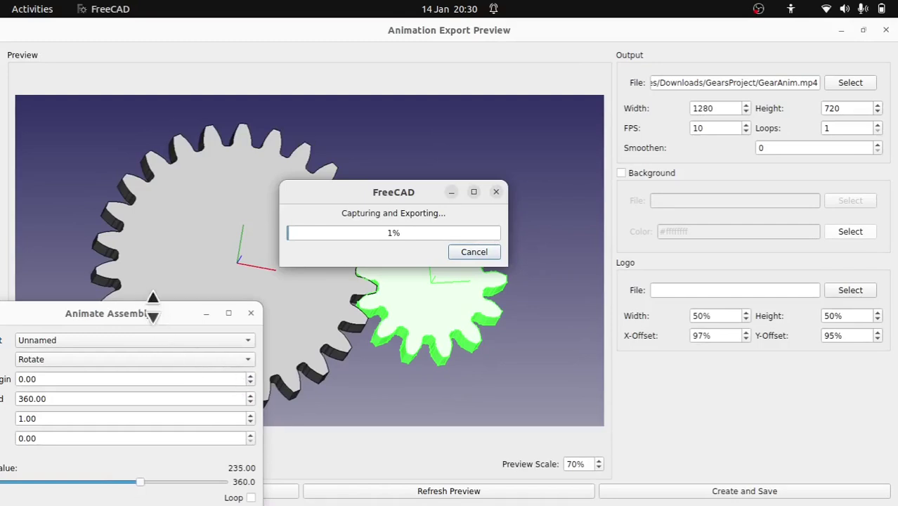
drag(128, 315, 227, 226)
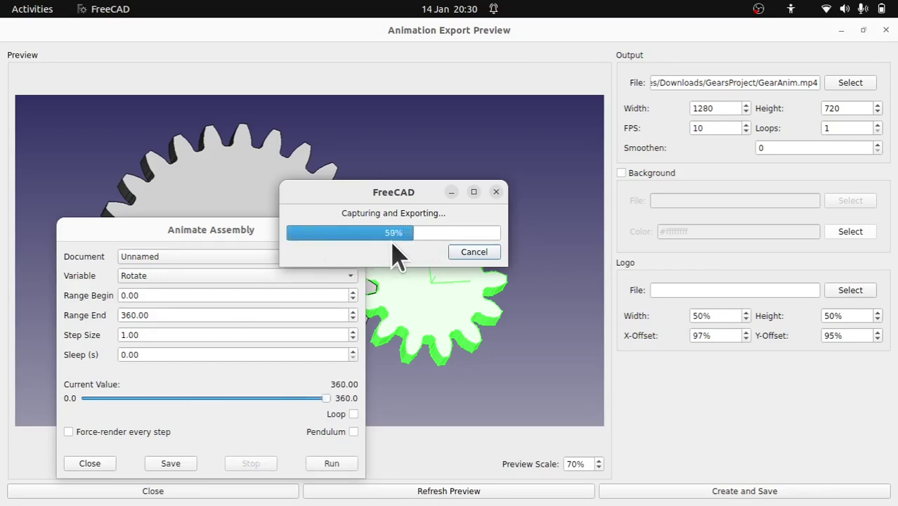
click(96, 464)
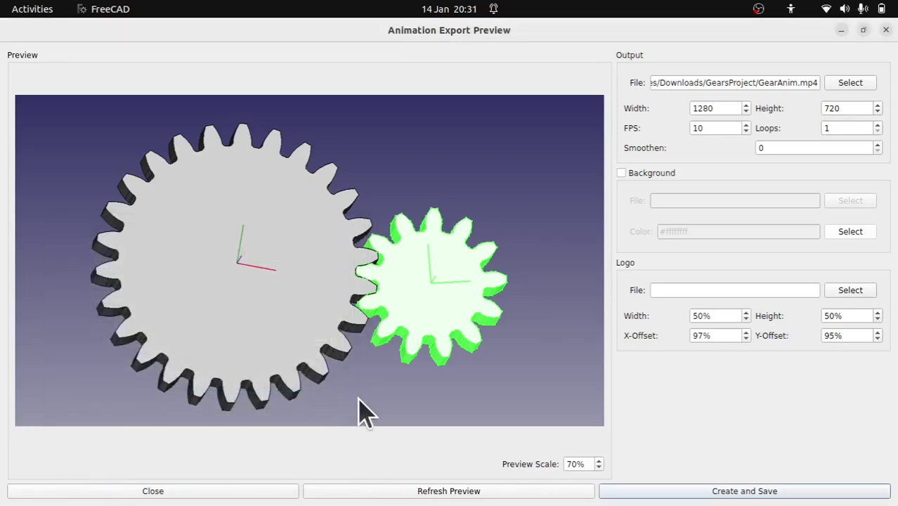
click(207, 492)
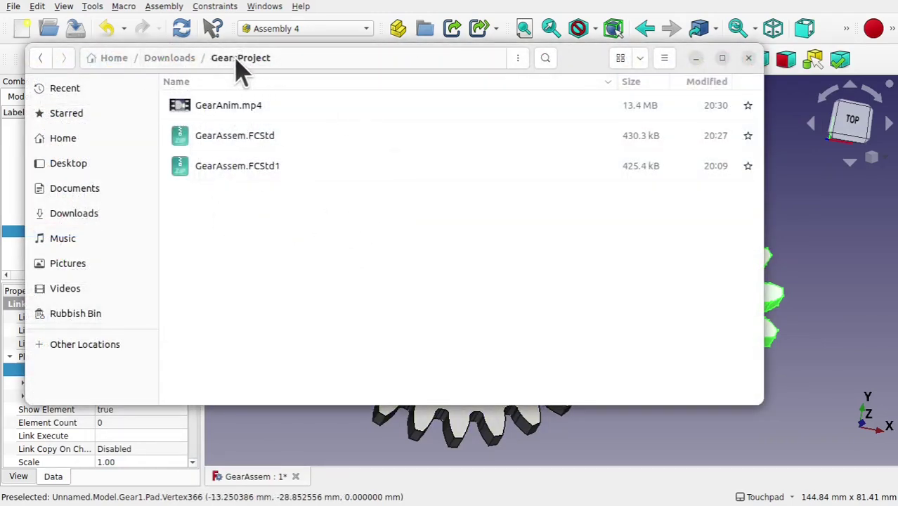
Open the exported GearAnim.mp4 from the GearsProject folder in VLC media player
click(270, 118)
right_click(264, 113)
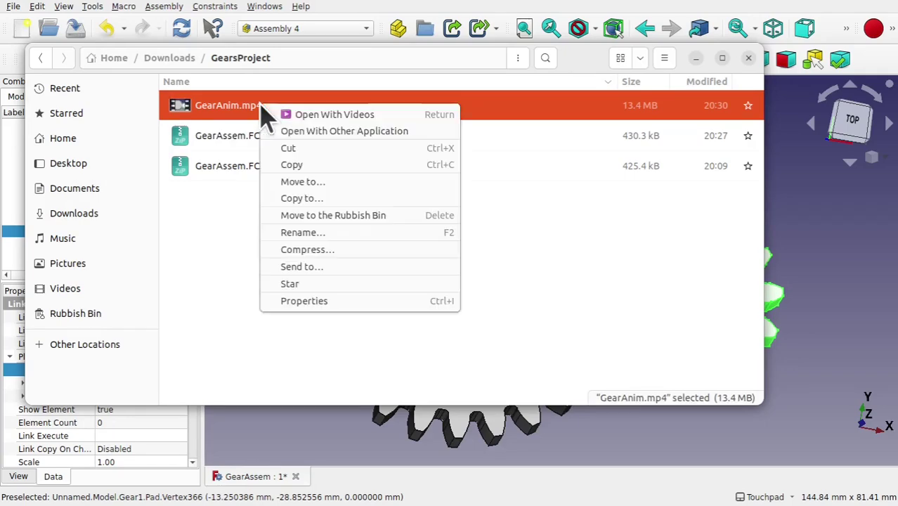
click(359, 131)
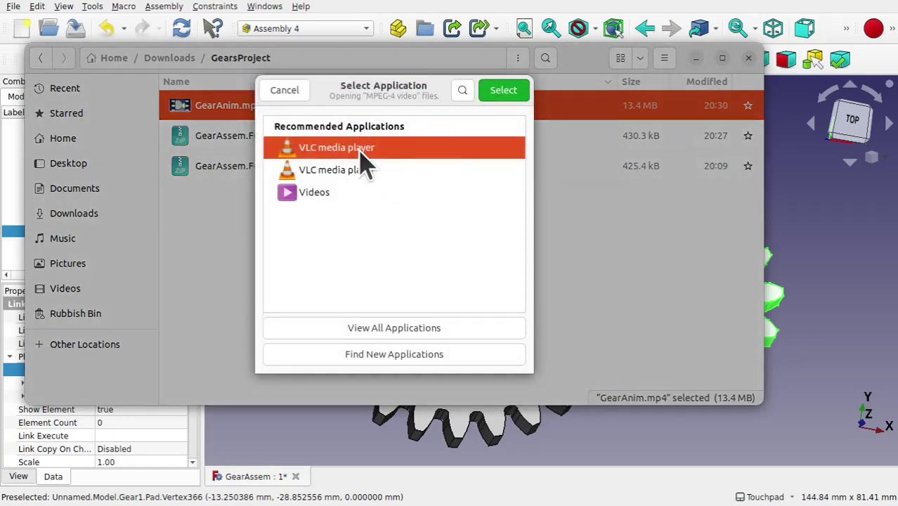
double_click(359, 151)
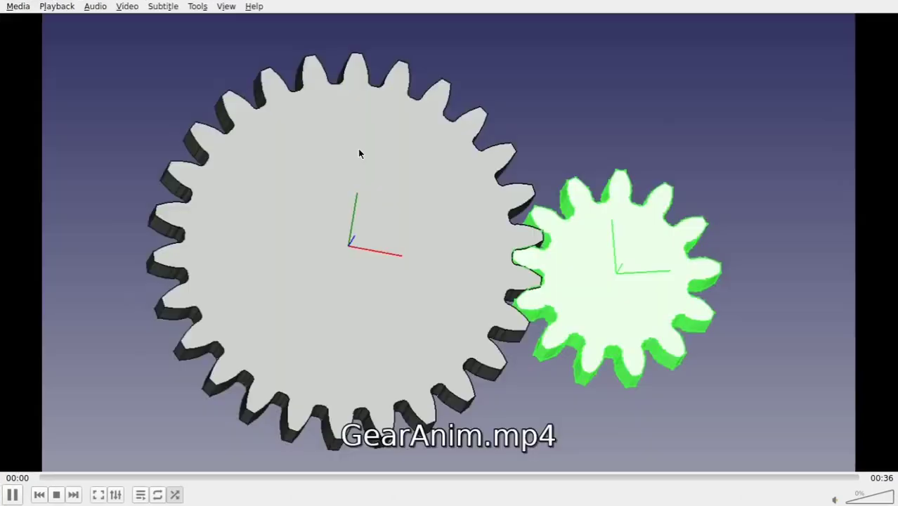